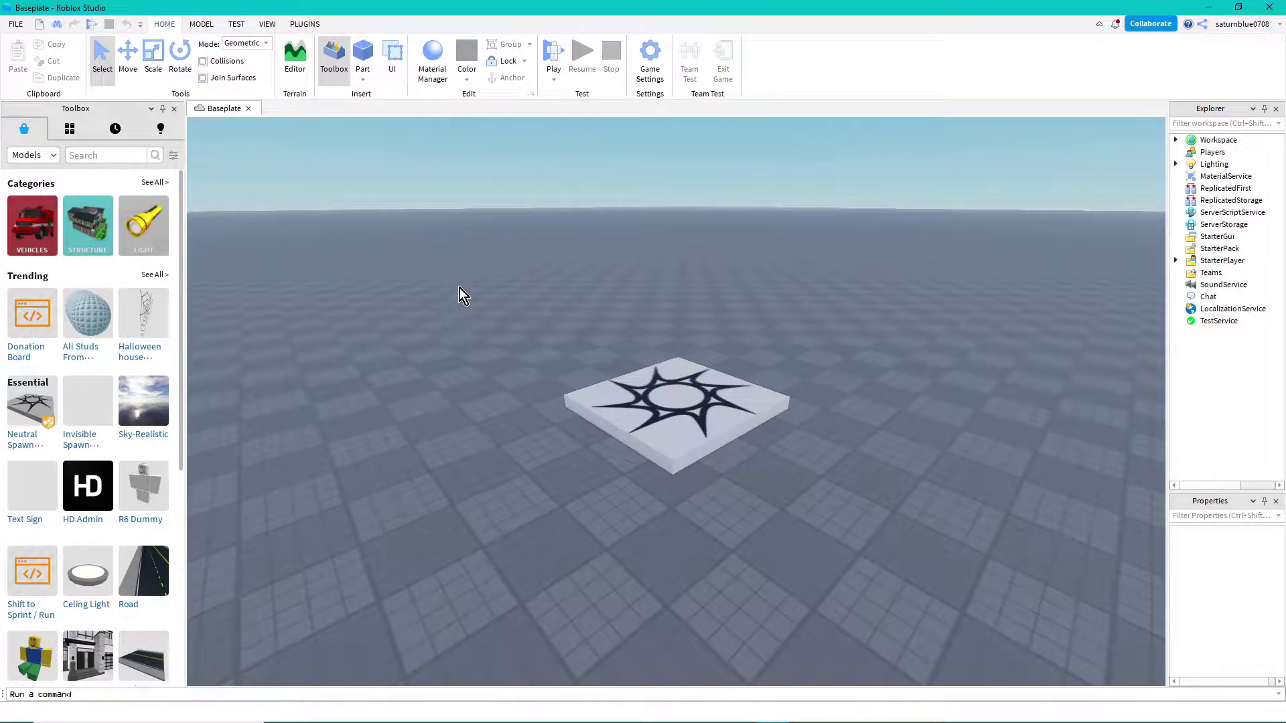
# Step: Delete the spawn location from the baseplate
pyautogui.click(637, 406)
pyautogui.rightClick(636, 406)
pyautogui.click(675, 113)
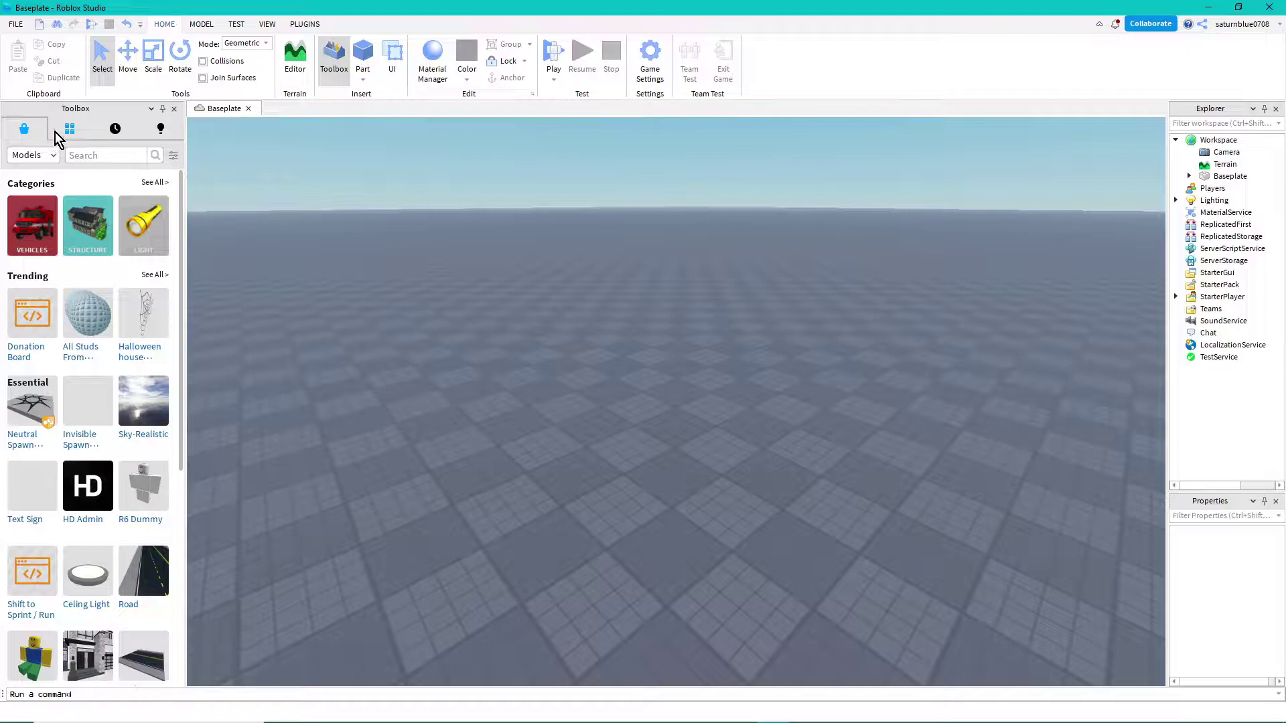
# Step: Search the Toolbox plugins for "moon animator 2", update the Moon Animator 2 plugin, and close its details
pyautogui.click(31, 154)
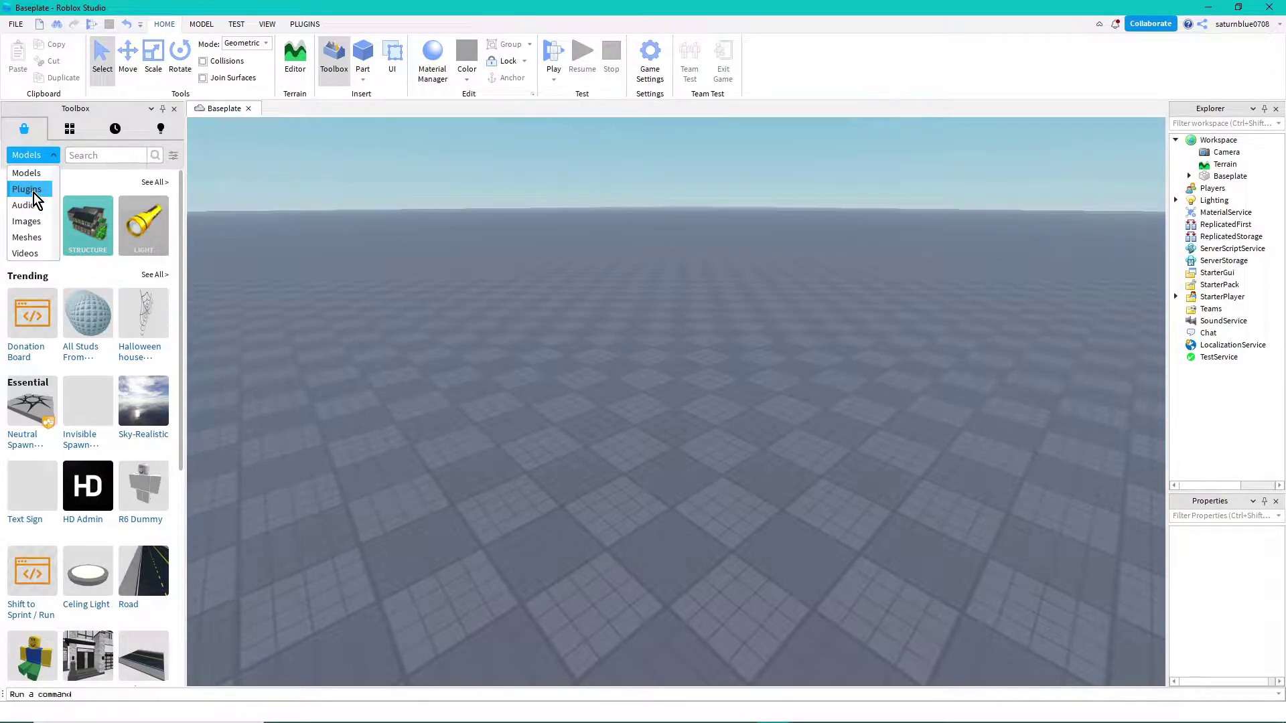
pyautogui.click(33, 193)
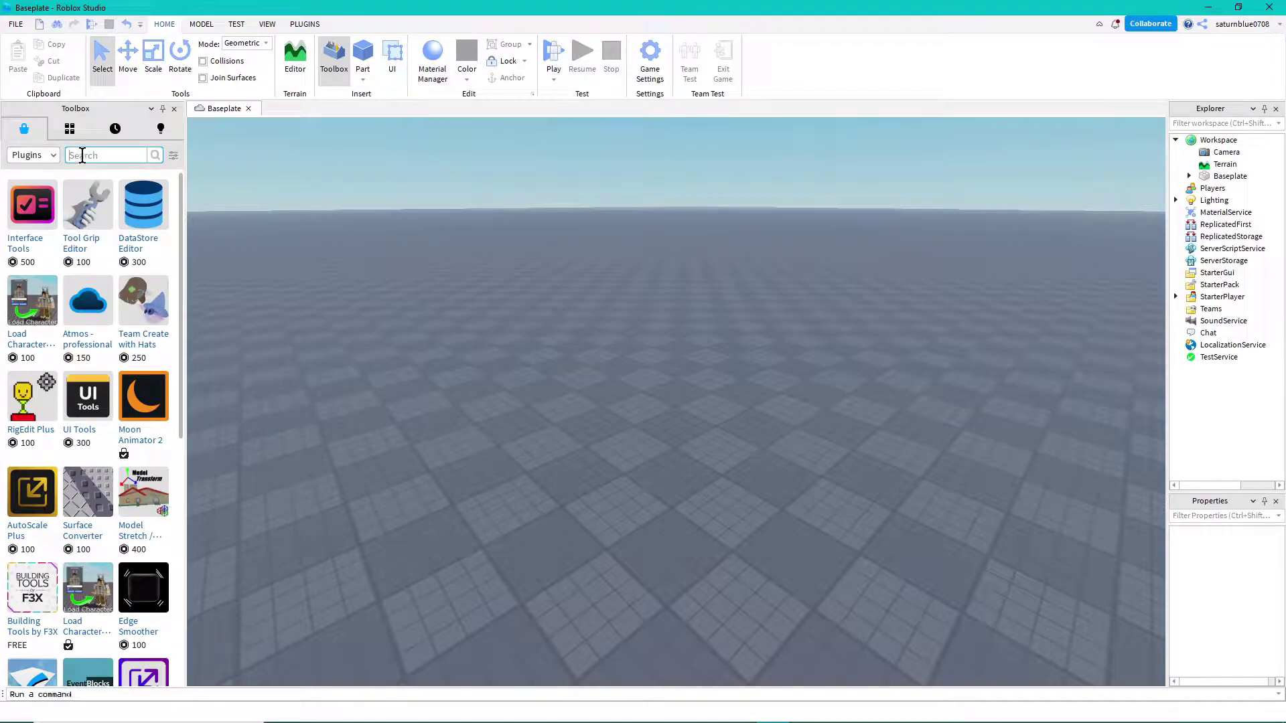
pyautogui.write('moon animator 2')
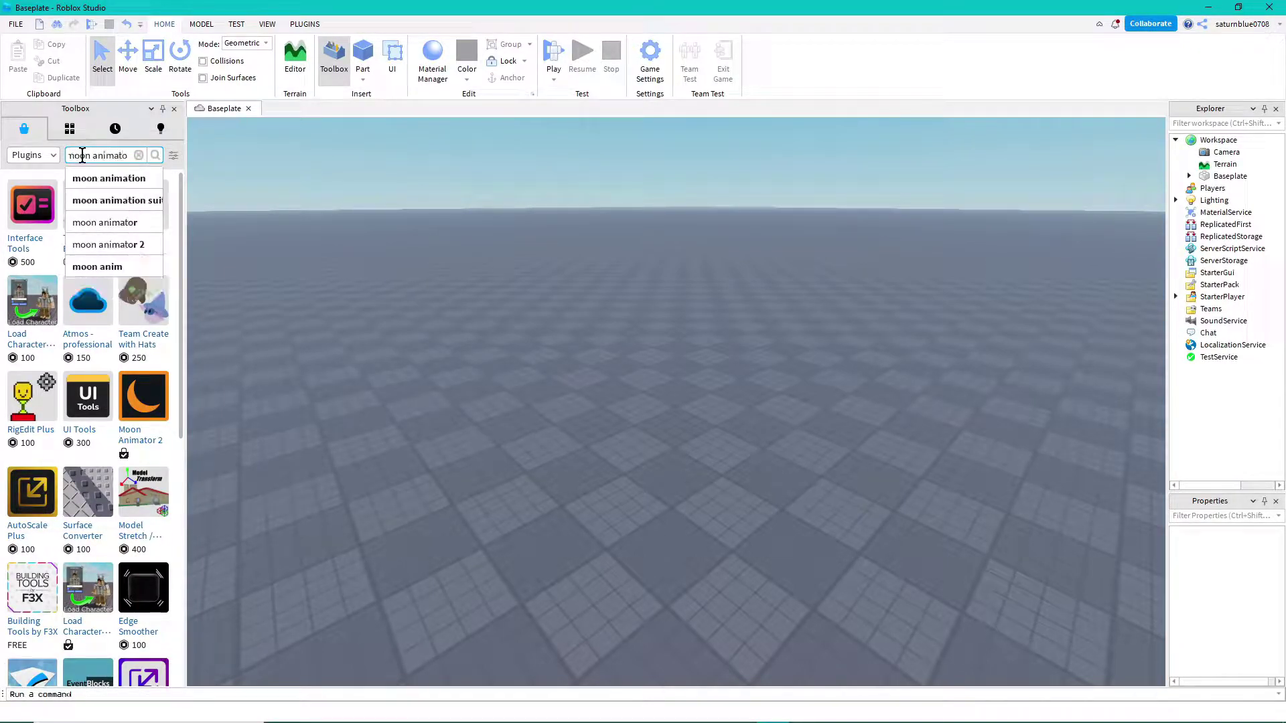
pyautogui.press('Return')
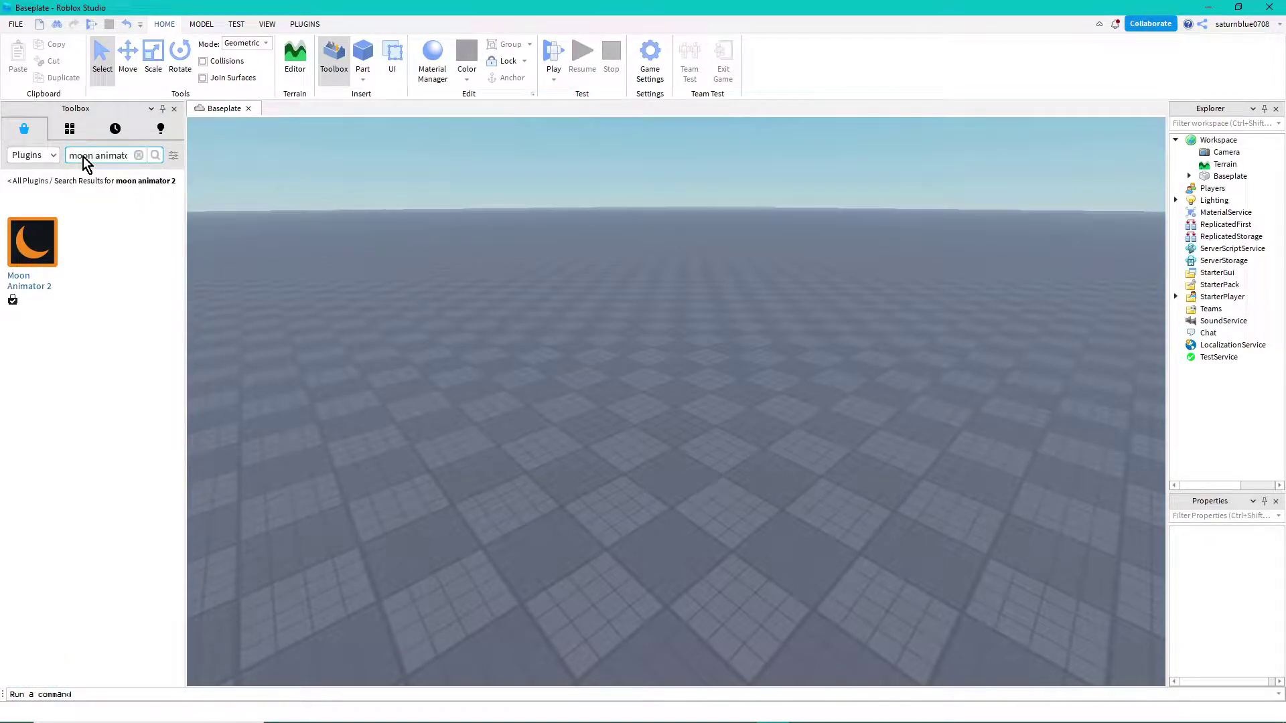
pyautogui.click(38, 248)
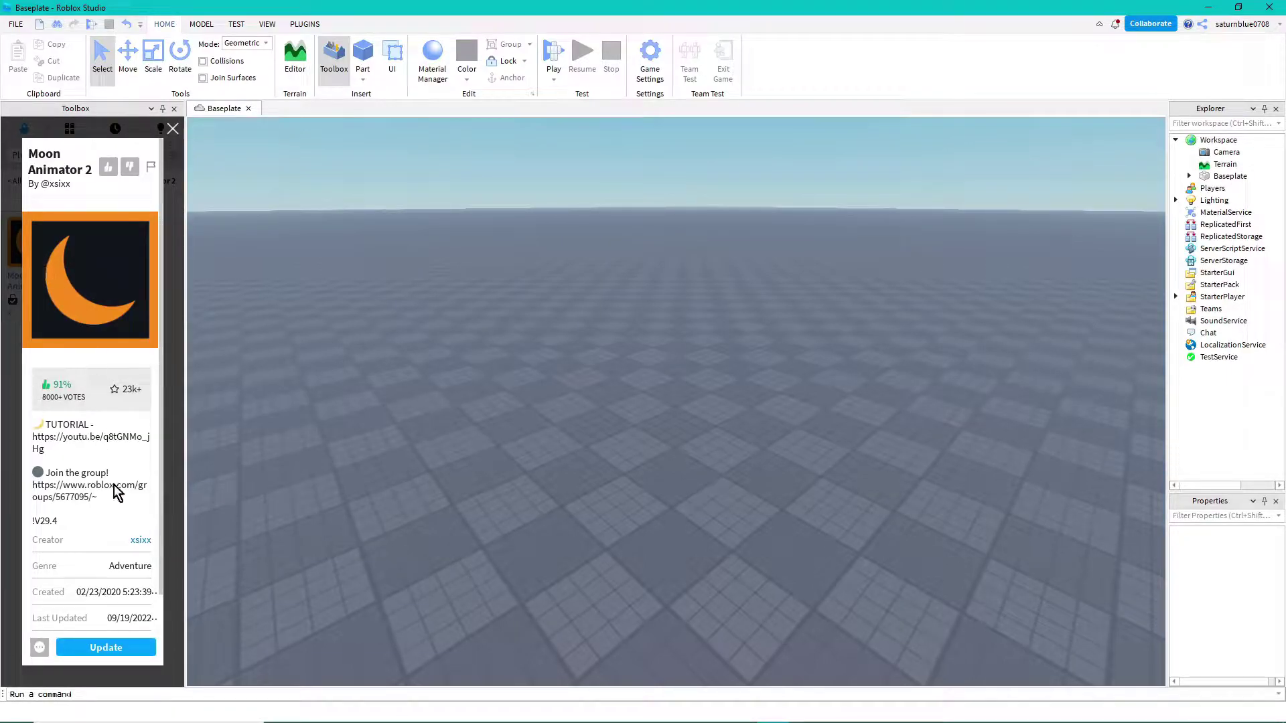
pyautogui.scroll(-1, 117, 509)
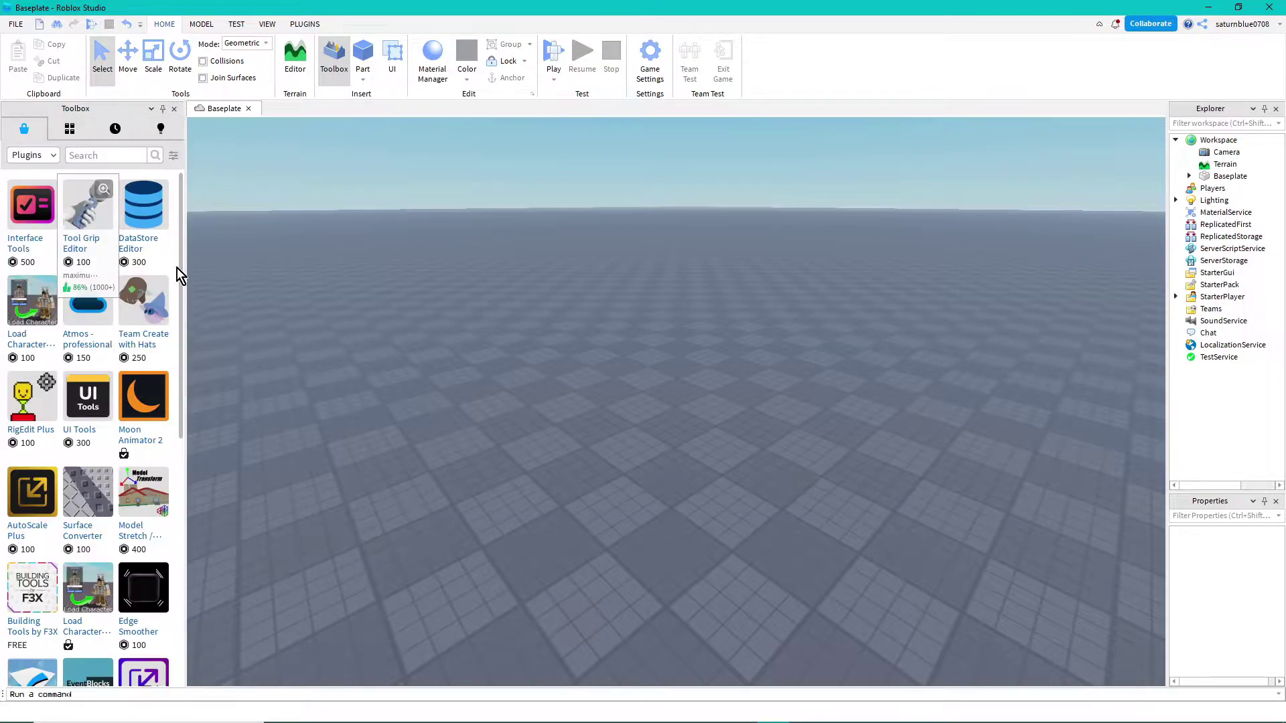
pyautogui.click(151, 394)
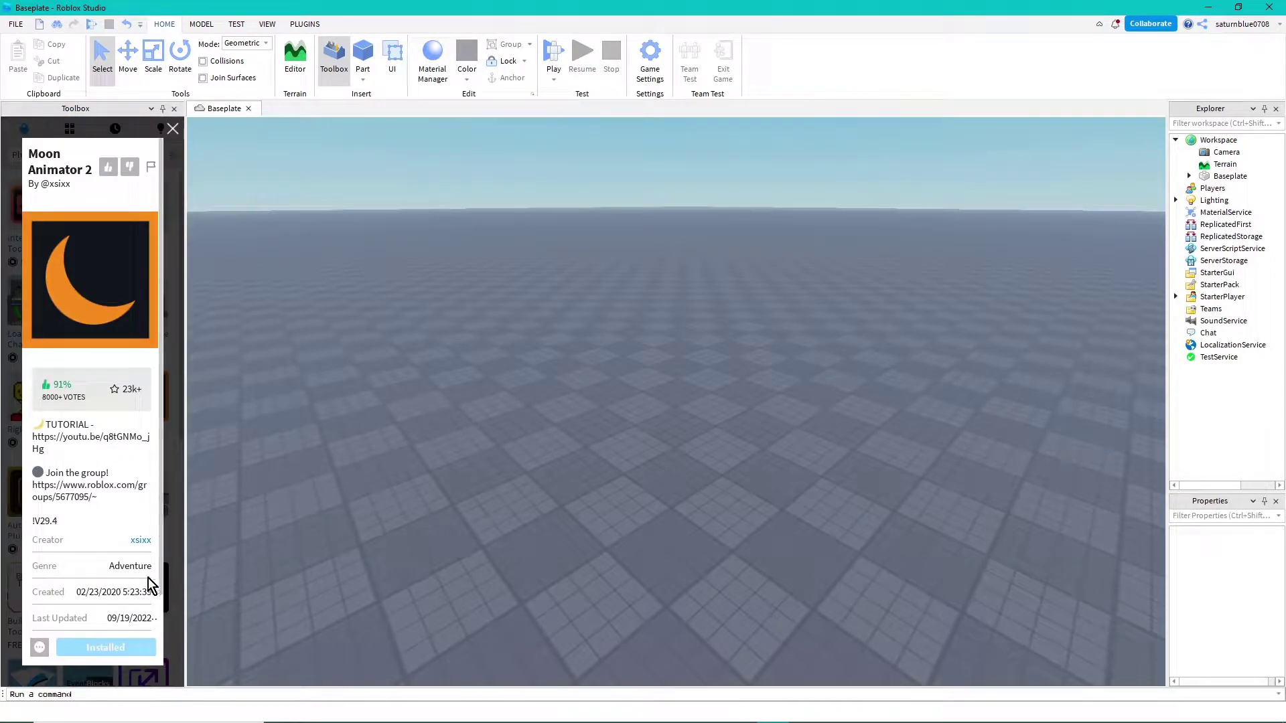
pyautogui.click(171, 129)
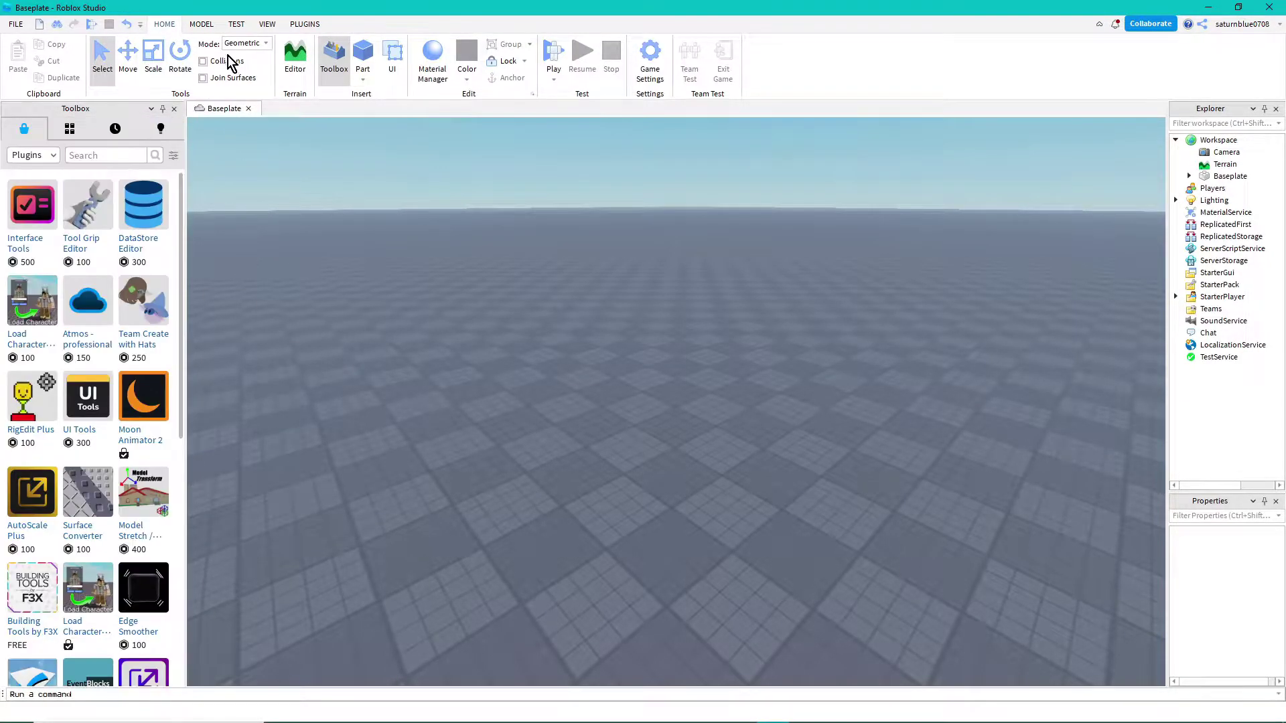
# Step: Switch the Toolbox category back to Models and launch the Moon Animator plugin
pyautogui.click(301, 24)
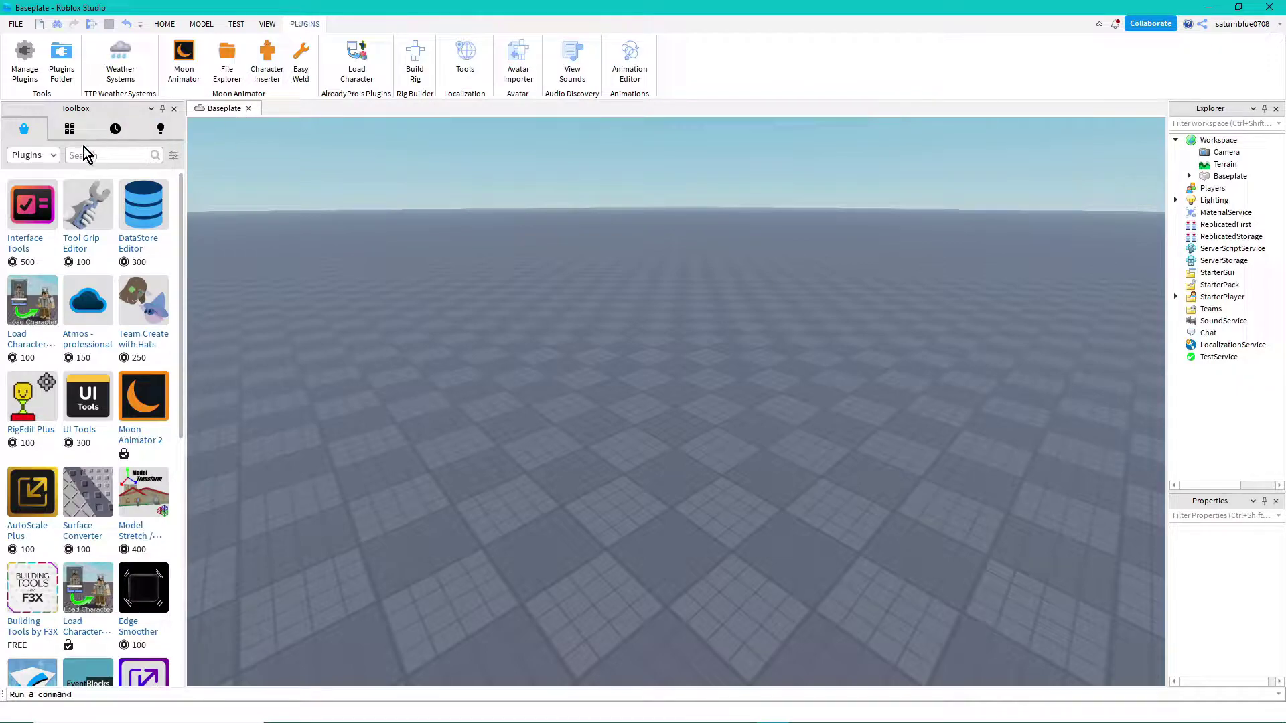
pyautogui.click(36, 156)
pyautogui.click(28, 166)
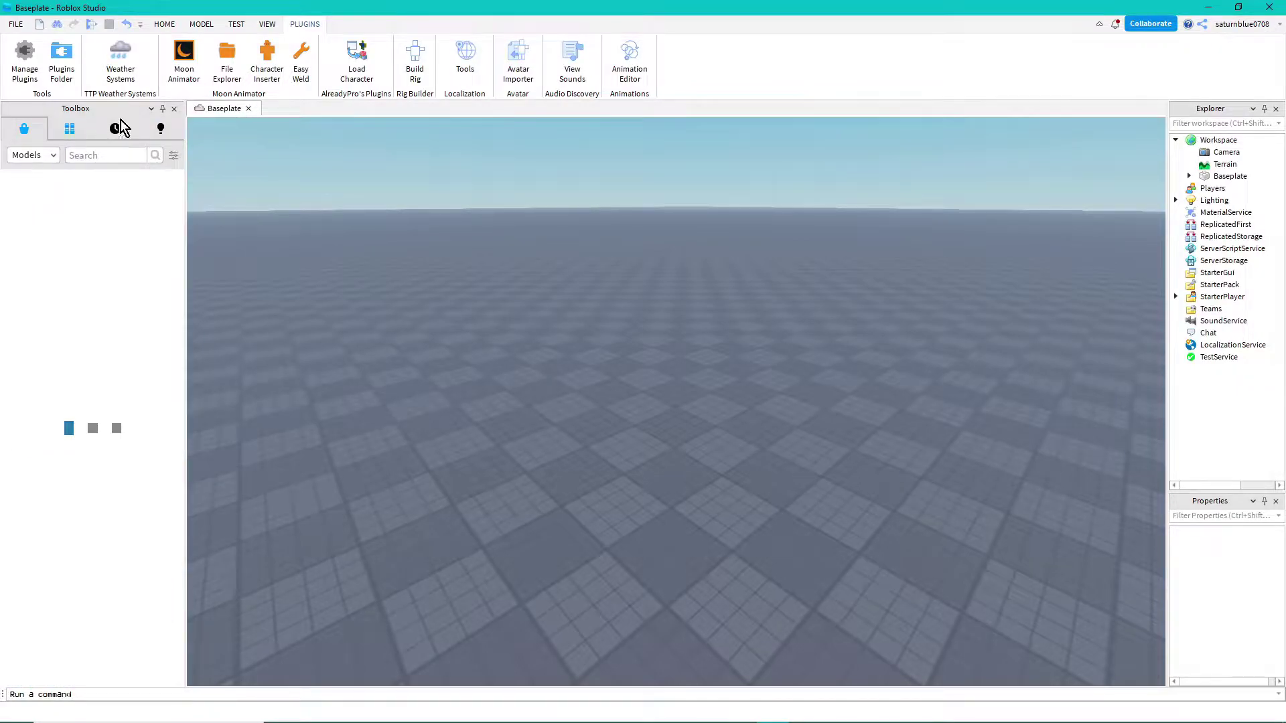
pyautogui.click(194, 62)
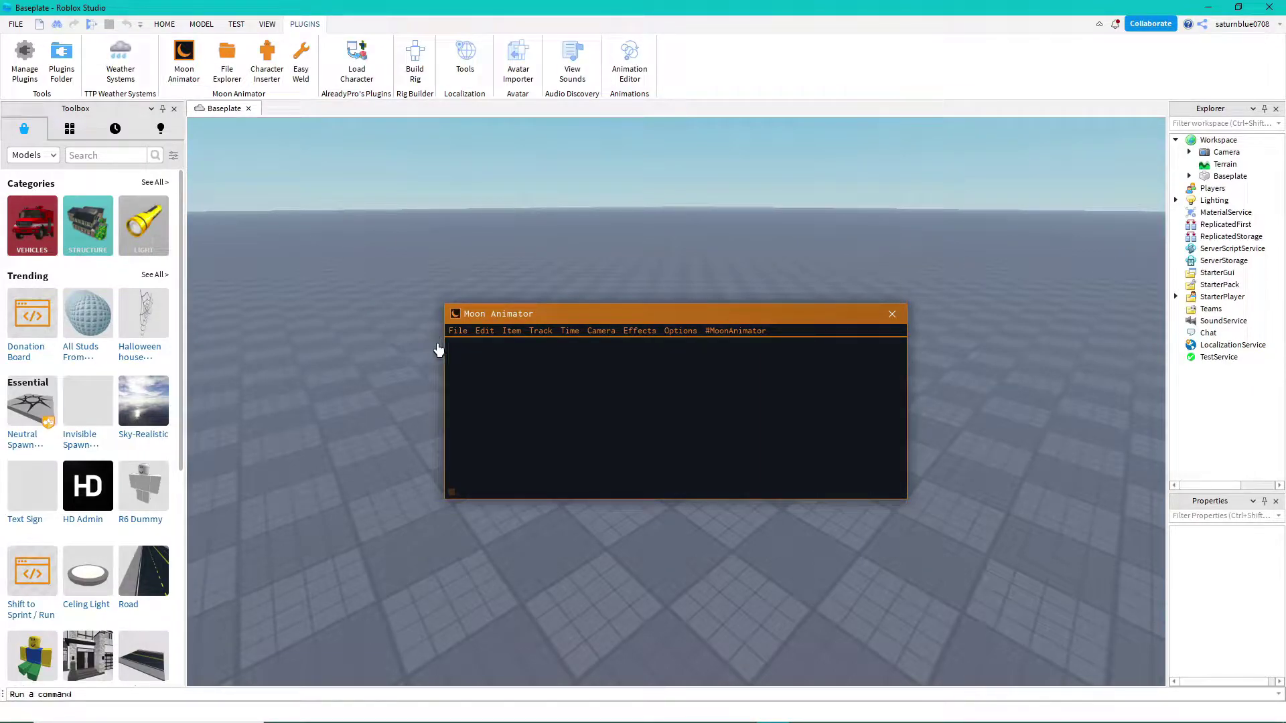
# Step: Create a new animation named "tutorial" and move the animator window down to the lower part of the viewport
pyautogui.click(459, 332)
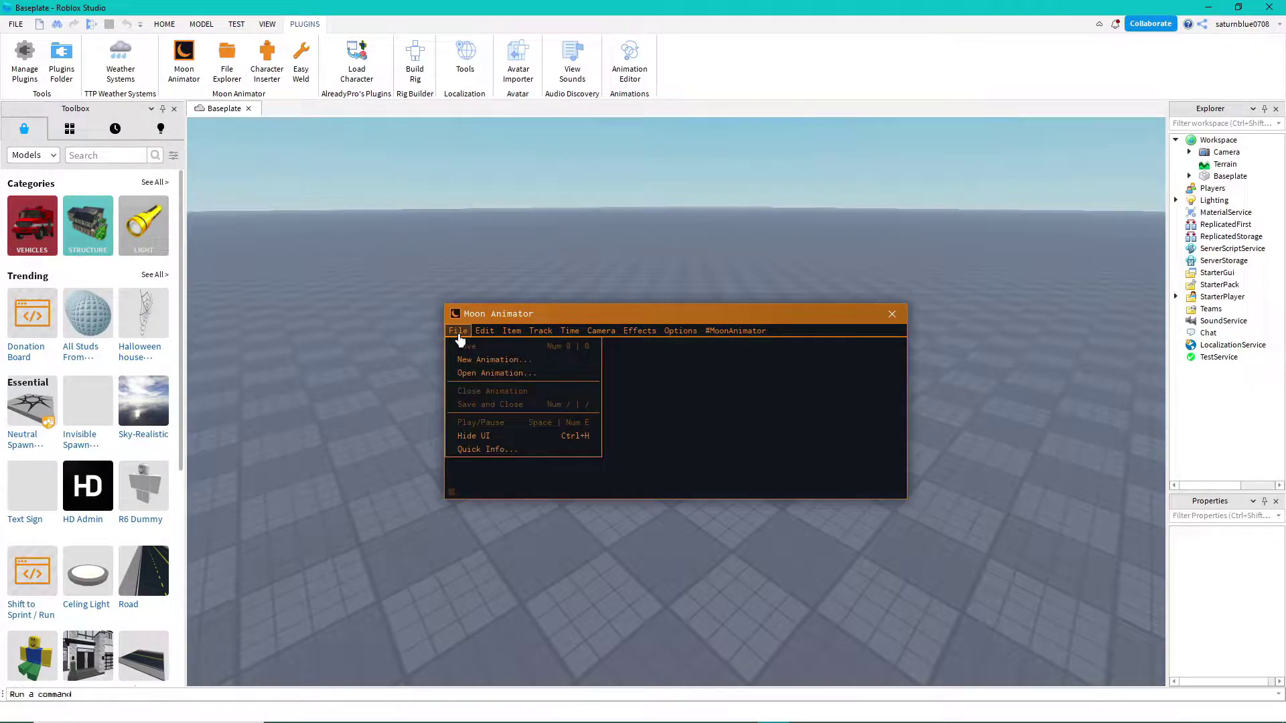
pyautogui.click(472, 360)
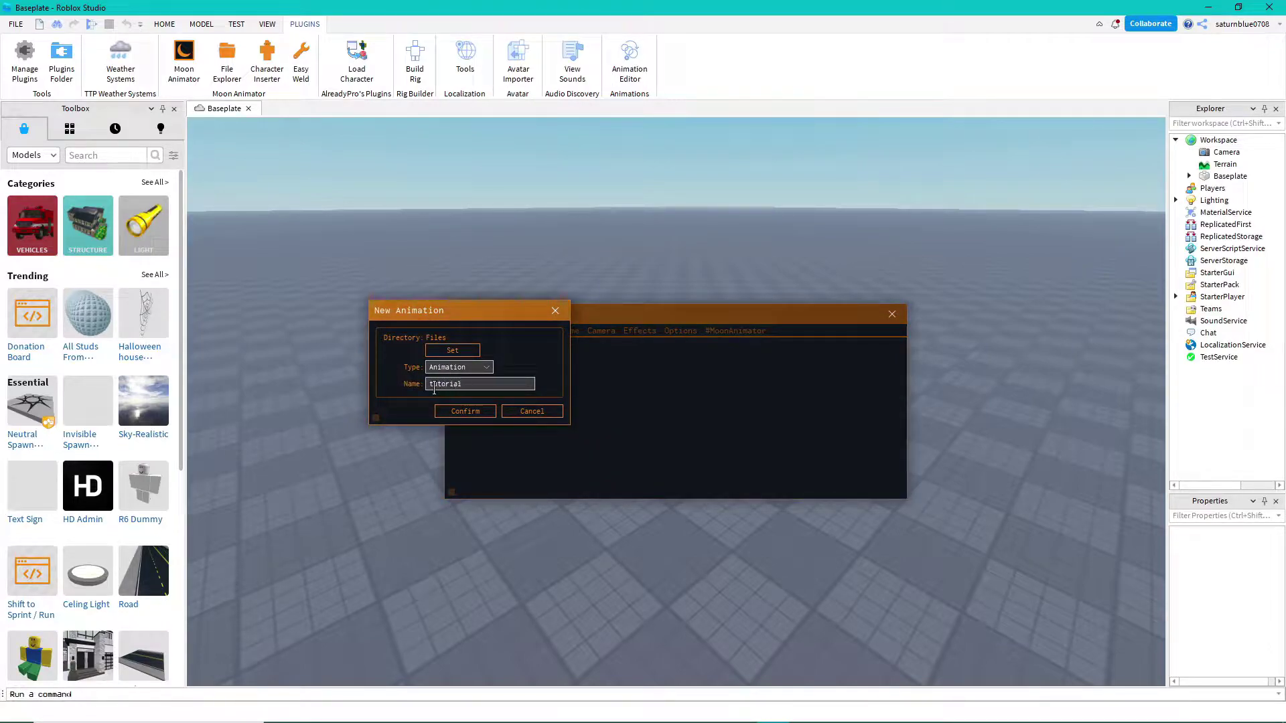
pyautogui.click(455, 410)
pyautogui.moveTo(603, 318); pyautogui.dragTo(615, 508)
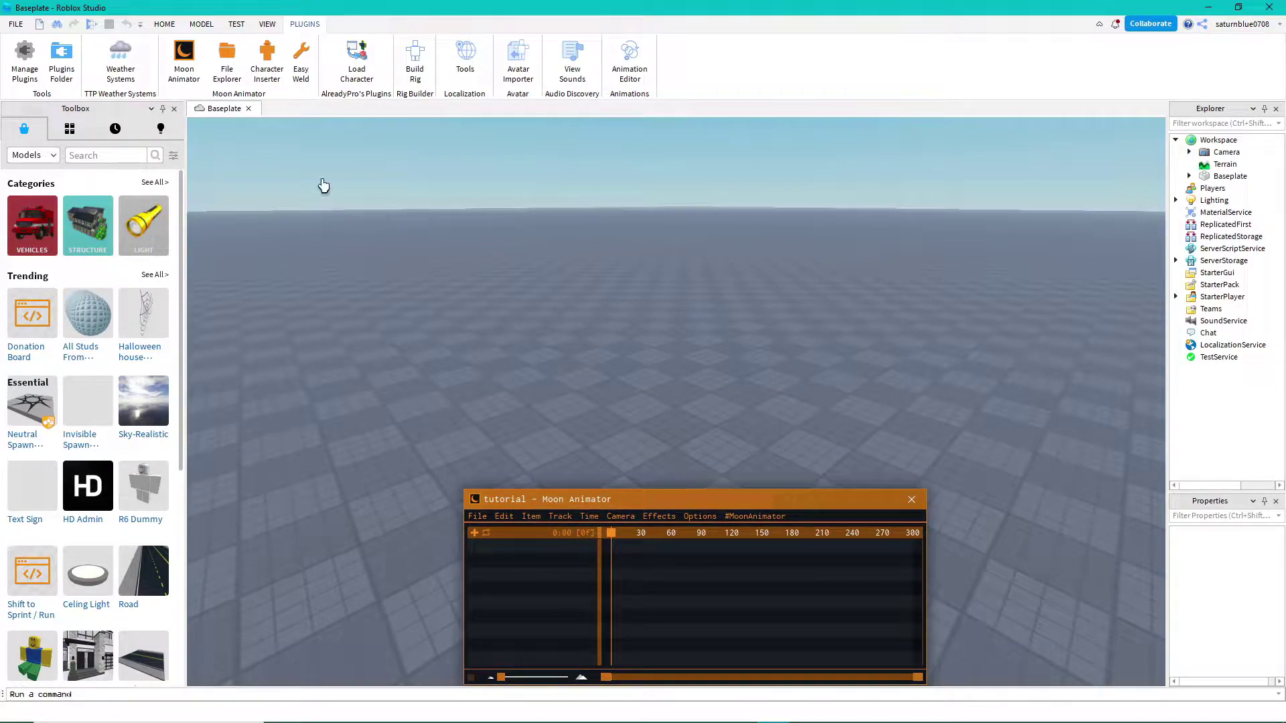
# Step: Insert an R6 character into the workspace with Character Inserter, using the player's ID
pyautogui.click(273, 63)
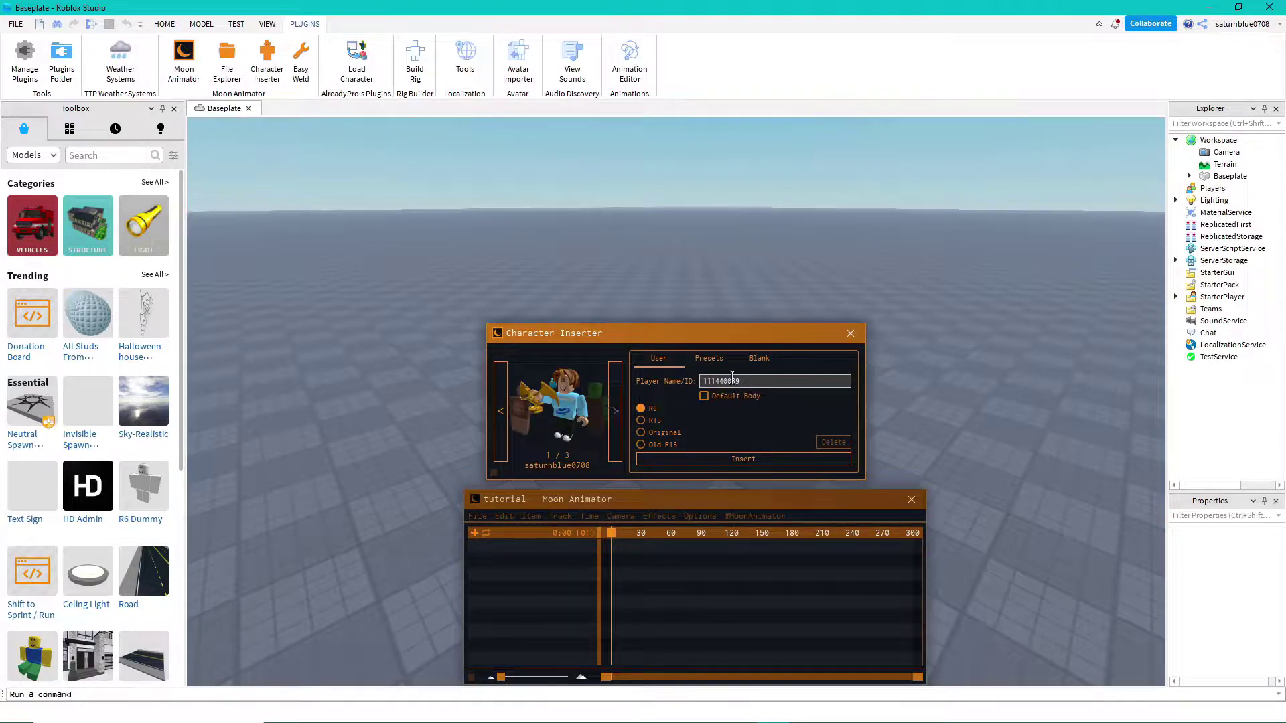
pyautogui.click(776, 381)
pyautogui.press('Return')
pyautogui.click(743, 461)
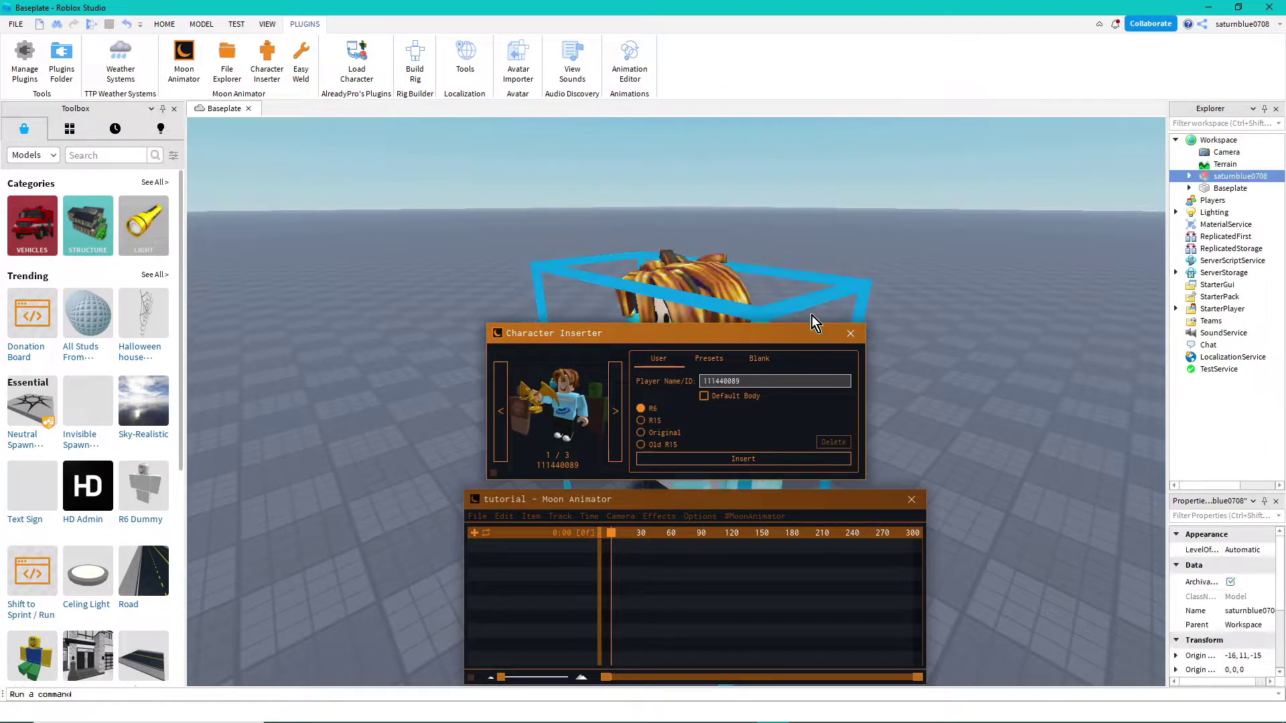
# Step: Look through the preset and blank rig options, and close Character Inserter
pyautogui.click(711, 360)
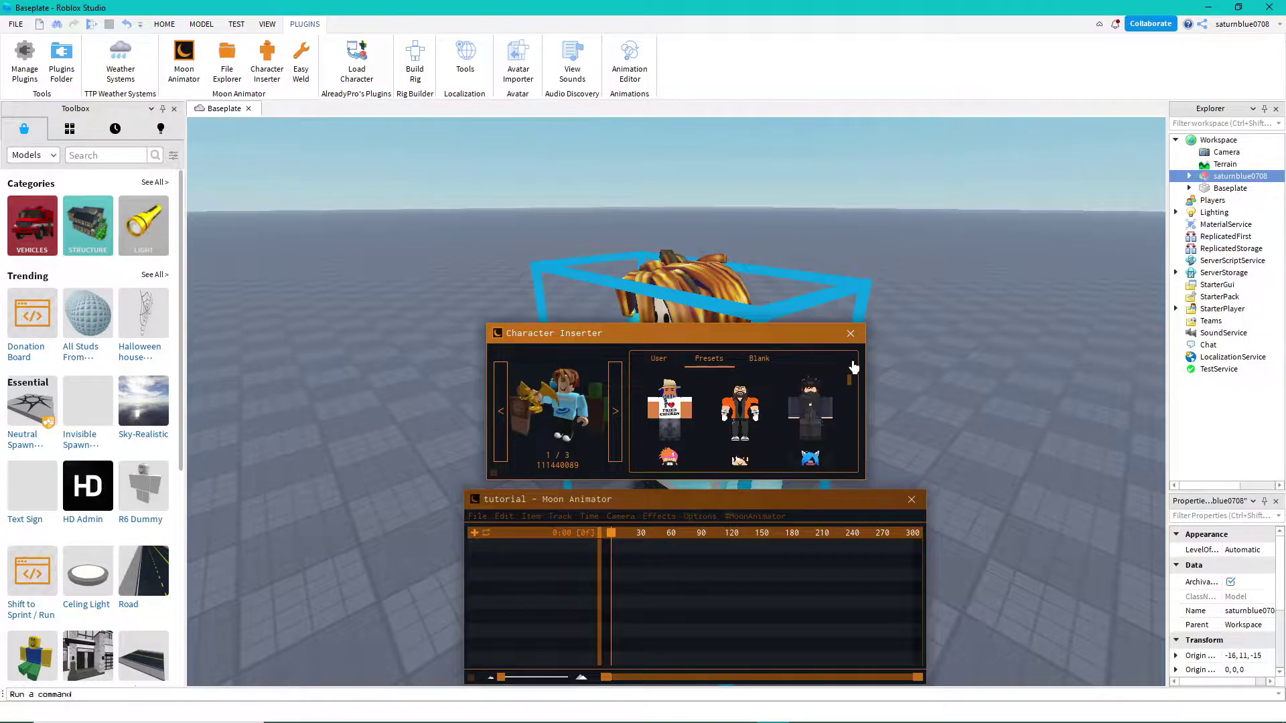
pyautogui.click(758, 361)
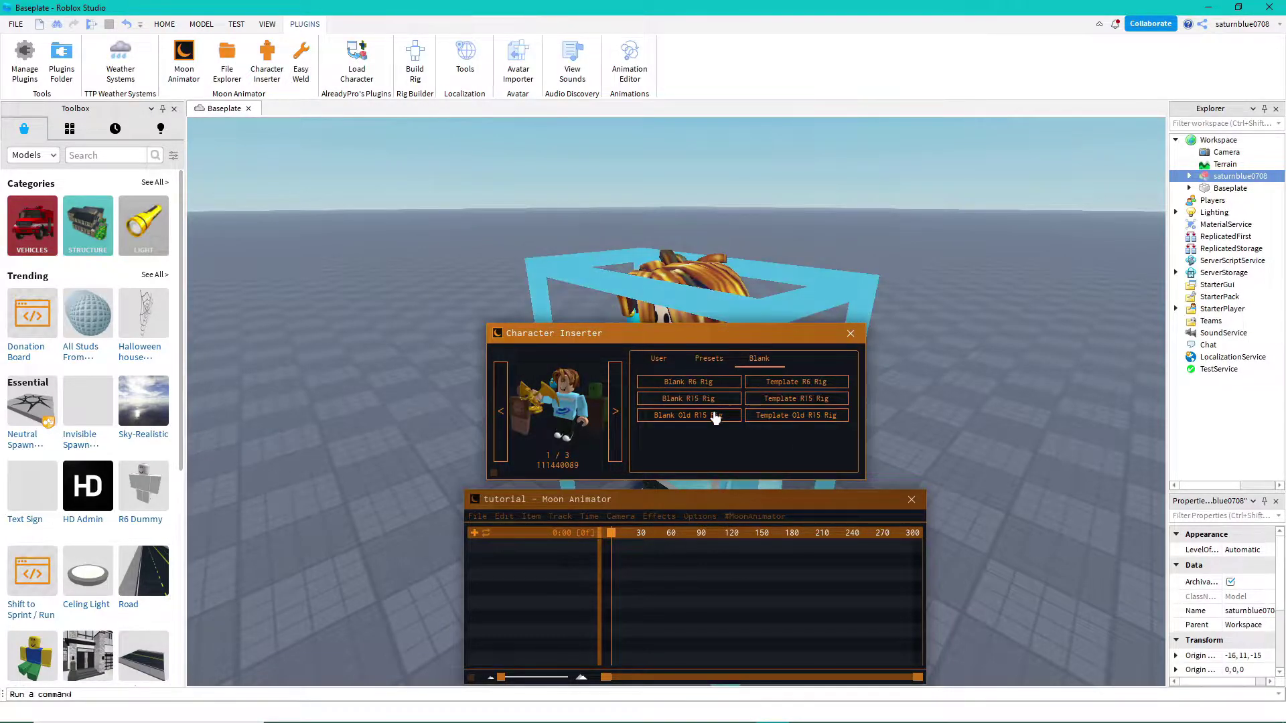
pyautogui.click(658, 360)
pyautogui.click(899, 264)
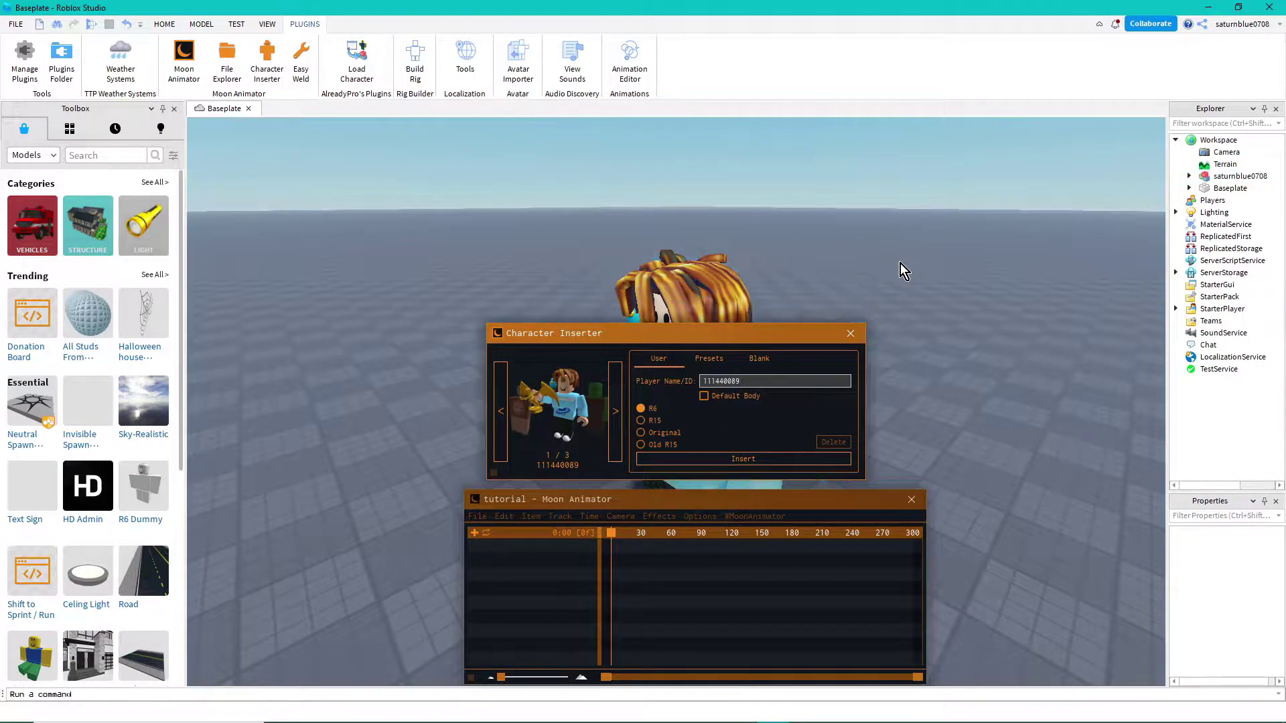
pyautogui.moveTo(901, 263); pyautogui.dragTo(859, 370, button='right')
pyautogui.click(850, 334)
# Step: Move the floating character down so it stands on the baseplate, and deselect it
pyautogui.moveTo(841, 294); pyautogui.dragTo(838, 291, button='right')
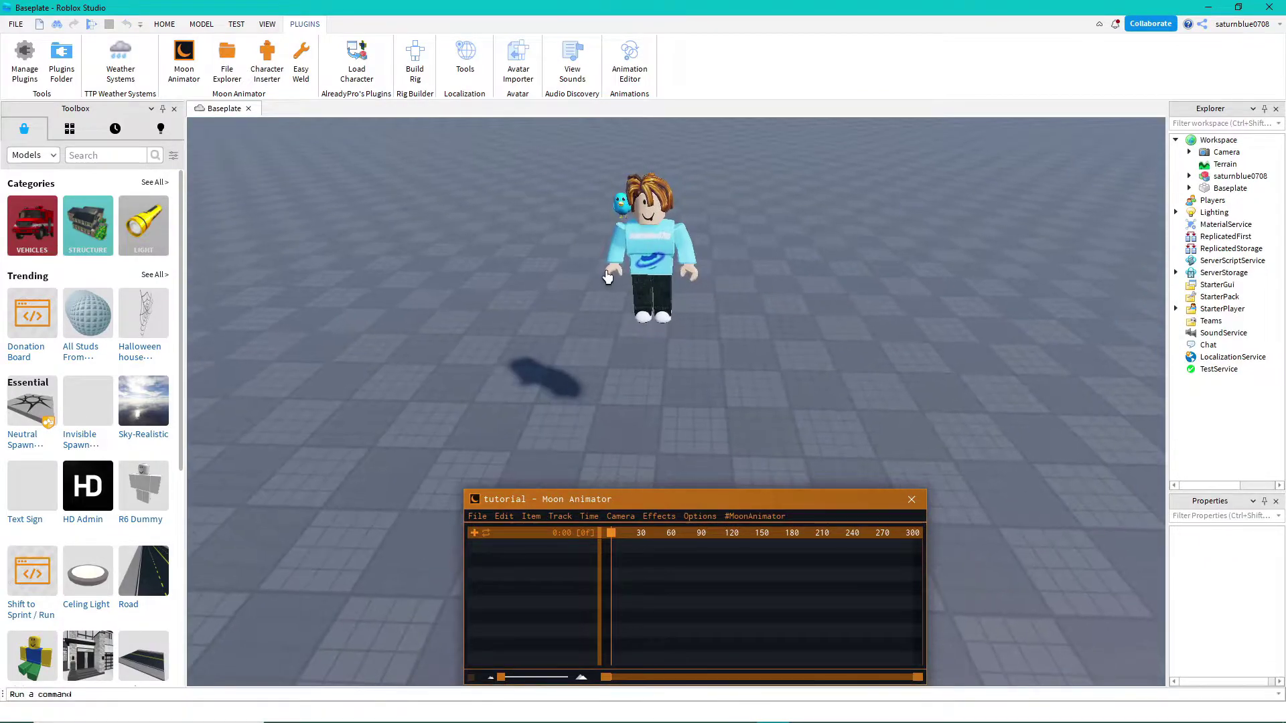
pyautogui.click(167, 25)
pyautogui.click(650, 261)
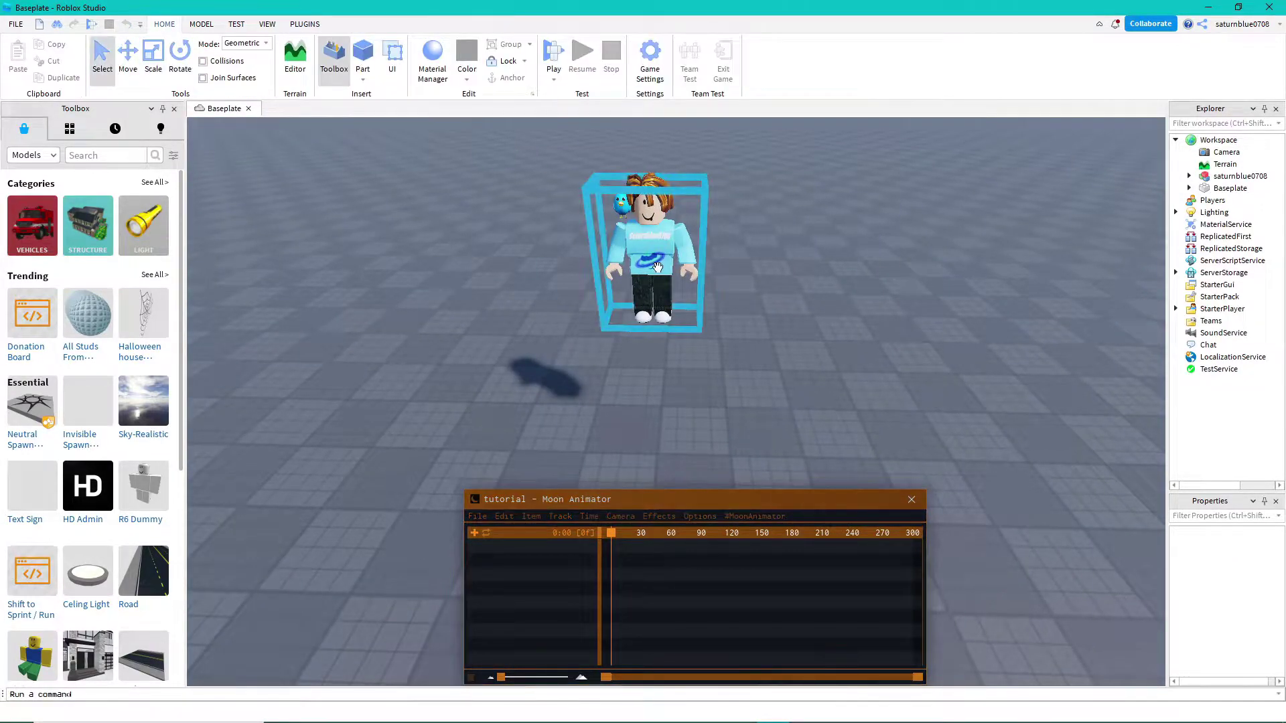
pyautogui.scroll(-5, 677, 306)
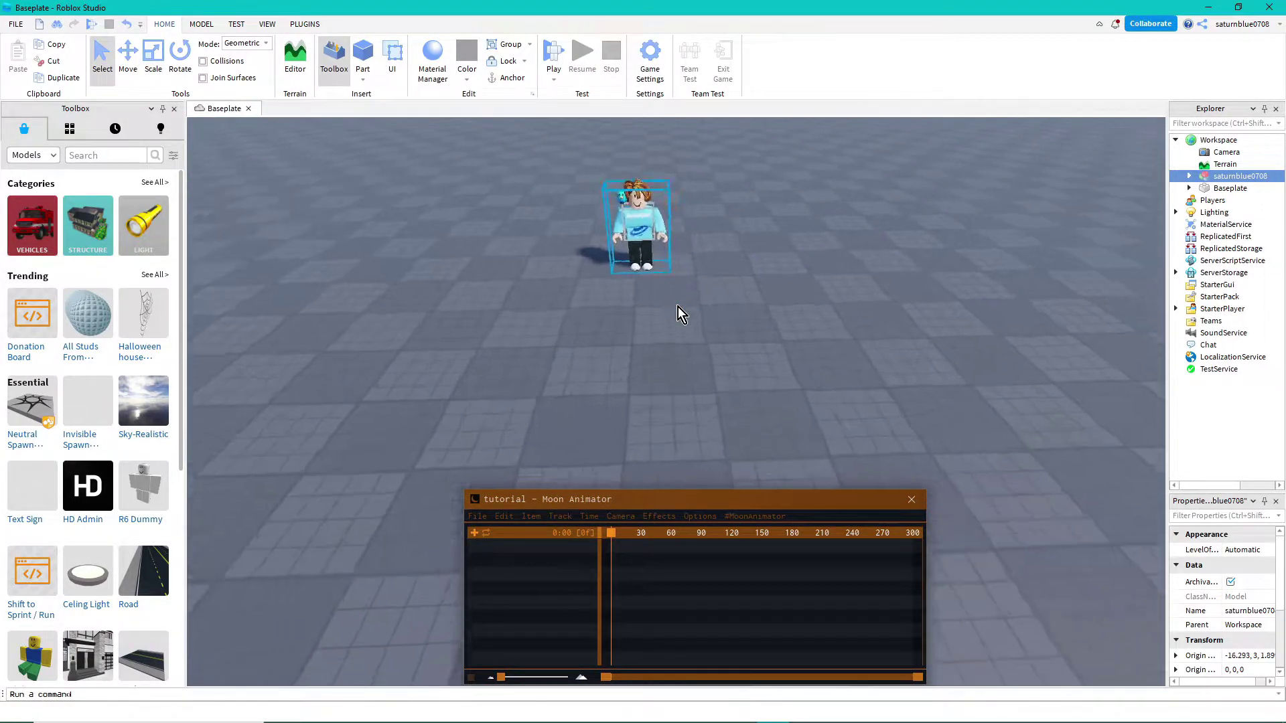
pyautogui.moveTo(678, 306); pyautogui.dragTo(679, 305, button='right')
pyautogui.scroll(5, 679, 306)
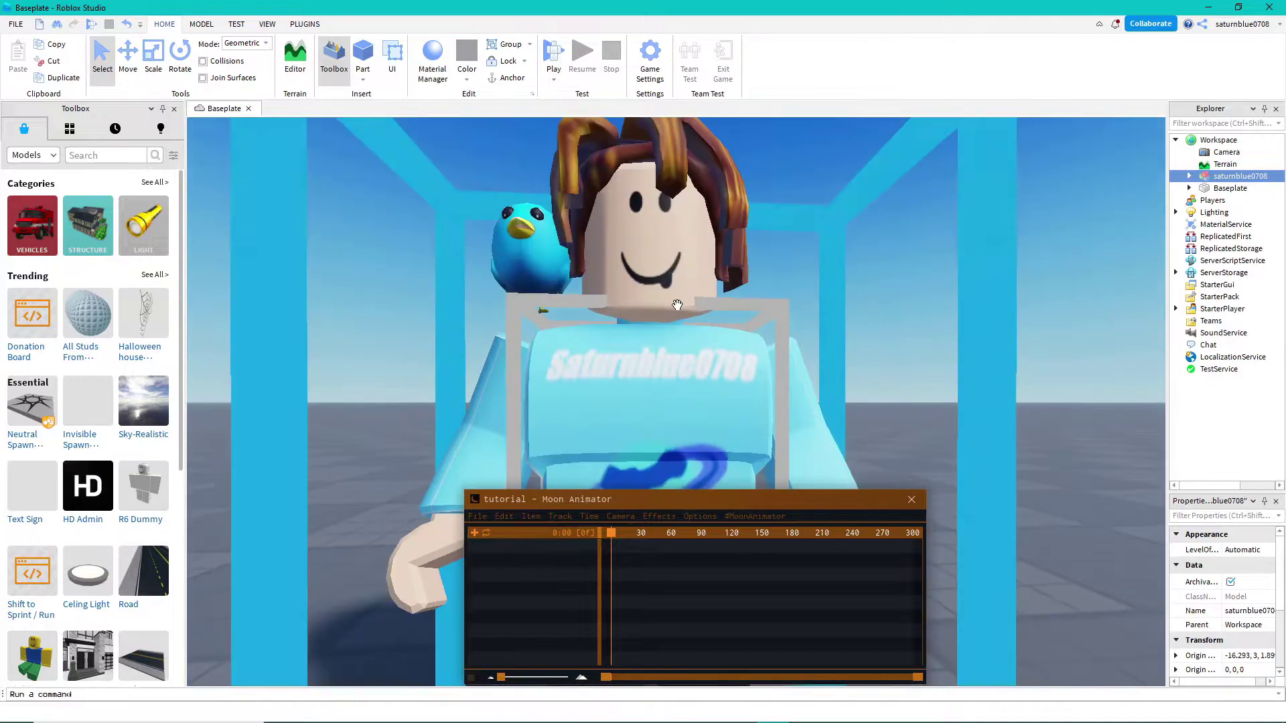
pyautogui.scroll(-3, 679, 306)
pyautogui.click(867, 334)
pyautogui.scroll(3, 905, 343)
pyautogui.scroll(-5, 905, 343)
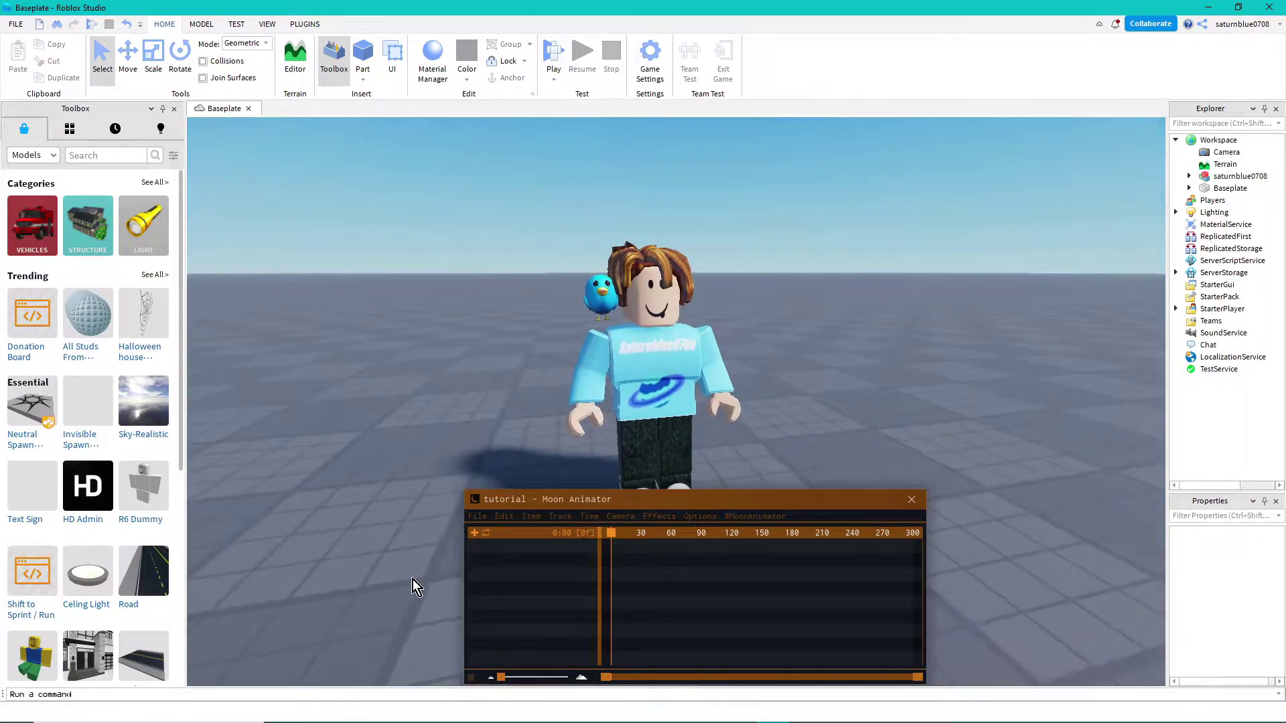
# Step: Add the character to the tutorial animation as an item with the Rig property selected
pyautogui.click(477, 533)
pyautogui.click(648, 369)
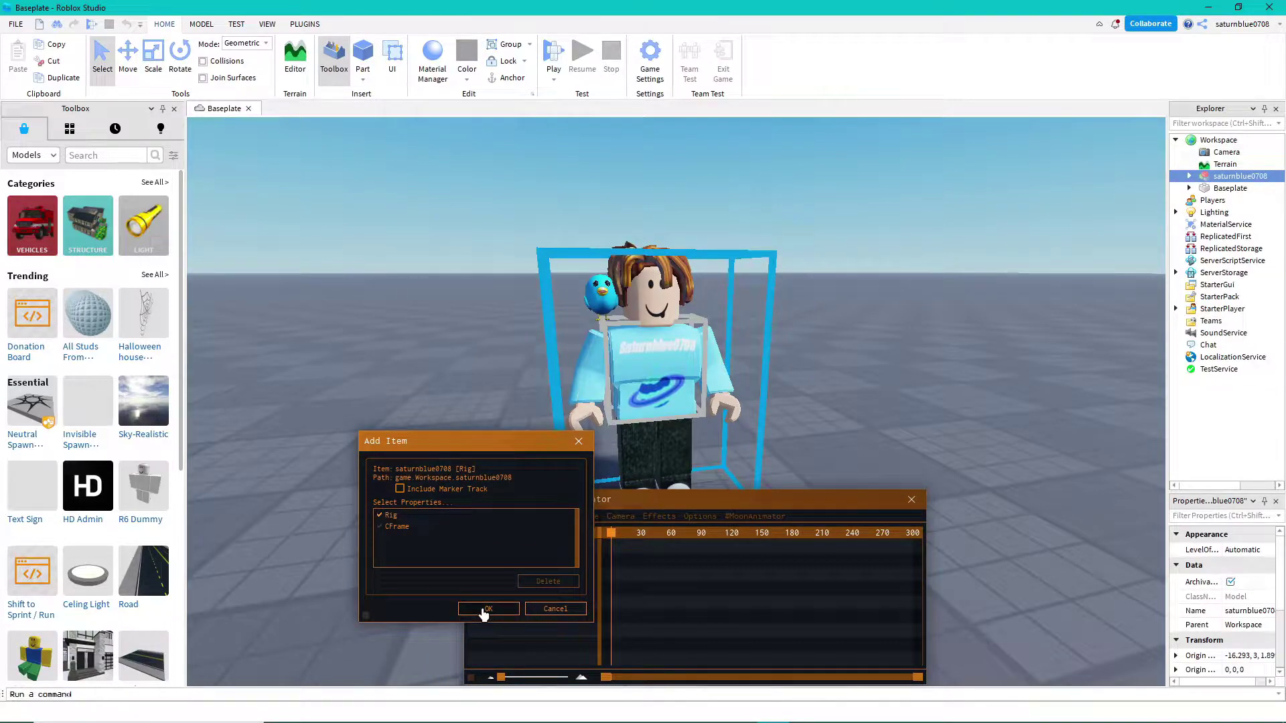
pyautogui.click(486, 610)
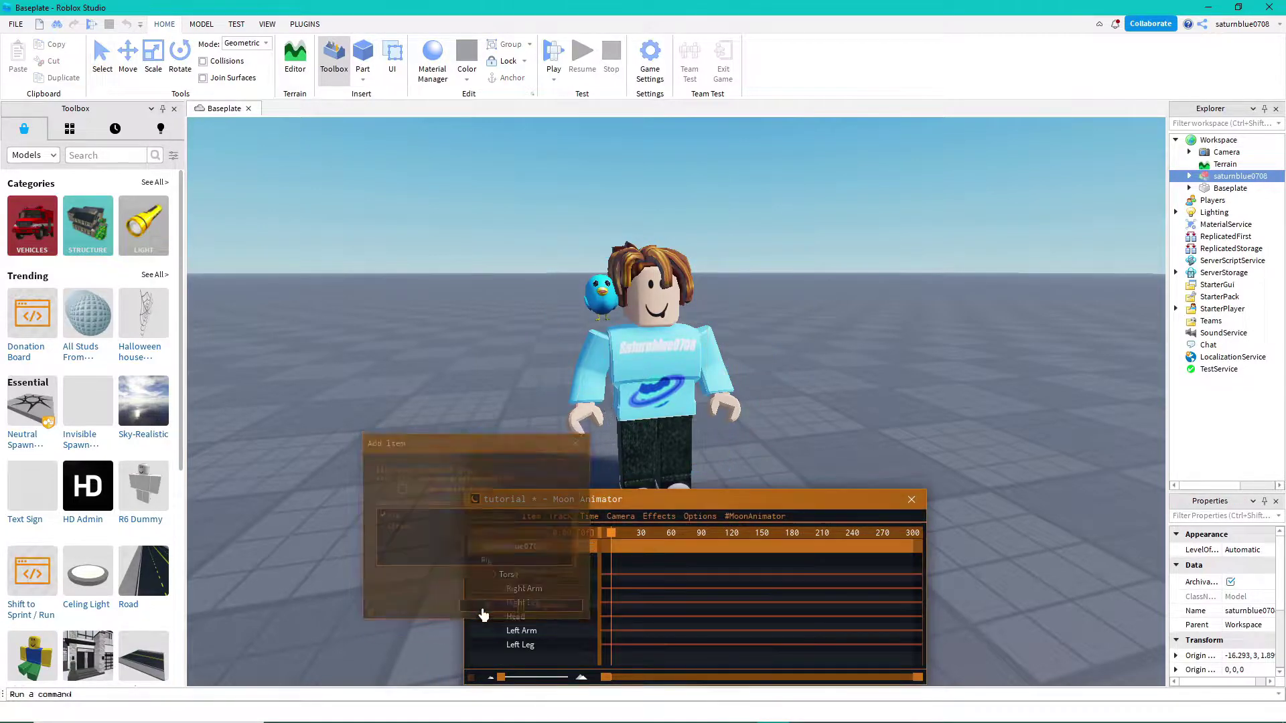
# Step: Select the rig's Right Arm and cycle its transform handles between position and rotation
pyautogui.click(527, 591)
pyautogui.moveTo(710, 282); pyautogui.dragTo(706, 281, button='right')
pyautogui.press('r')
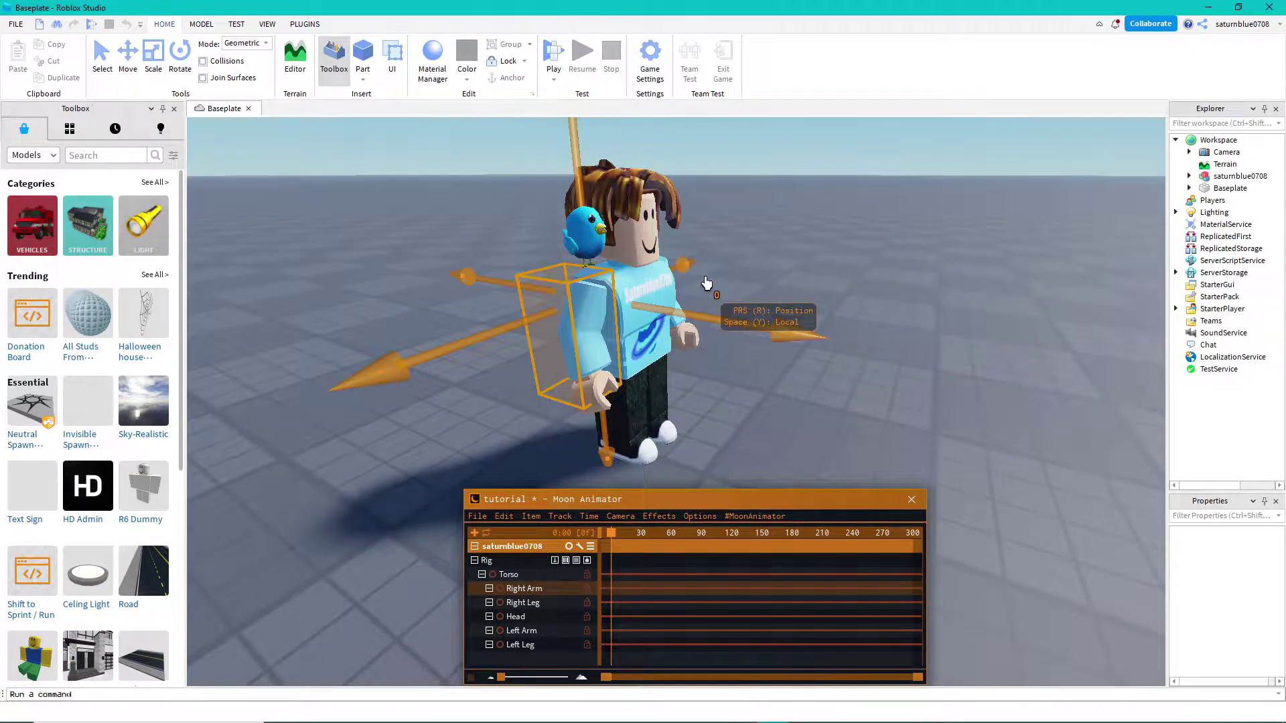
pyautogui.press('r')
pyautogui.press('r')
pyautogui.press('r')
pyautogui.press('r')
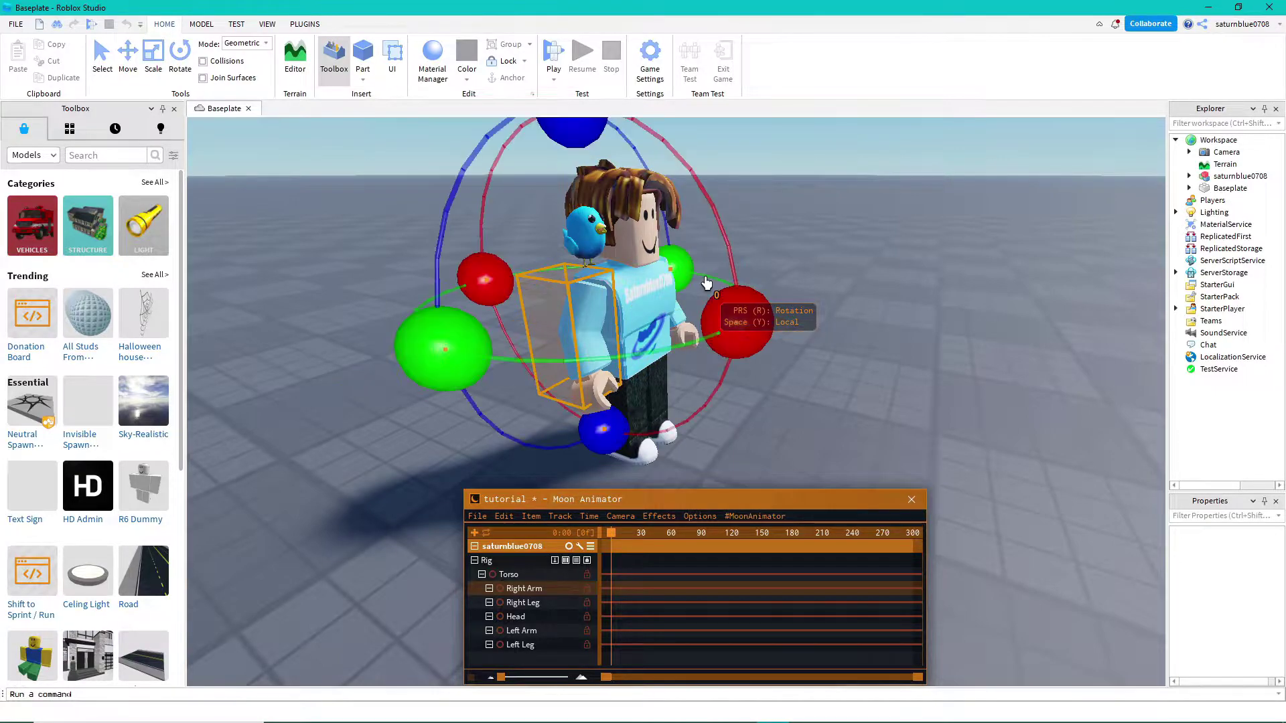
# Step: Try moving the right arm forward, about 2.4 and about 2.2 studs, undoing each move
pyautogui.moveTo(706, 283); pyautogui.dragTo(793, 408)
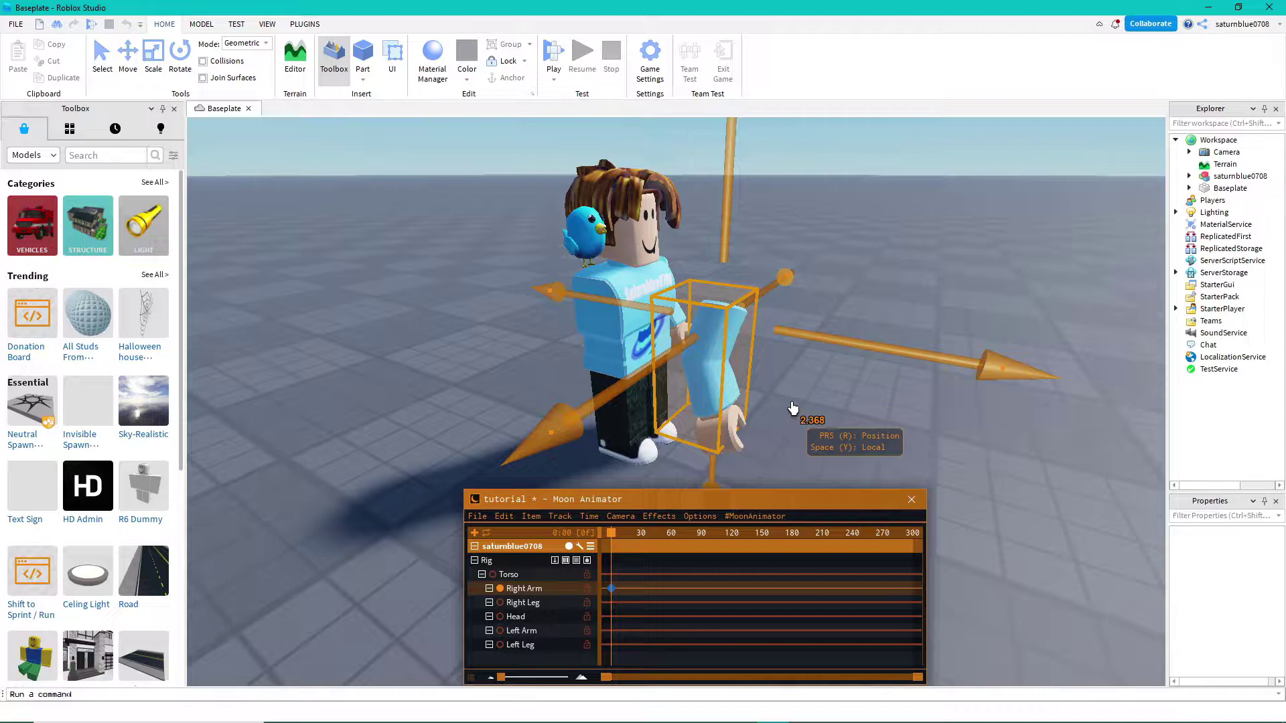
pyautogui.hotkey('ctrl', 'z')
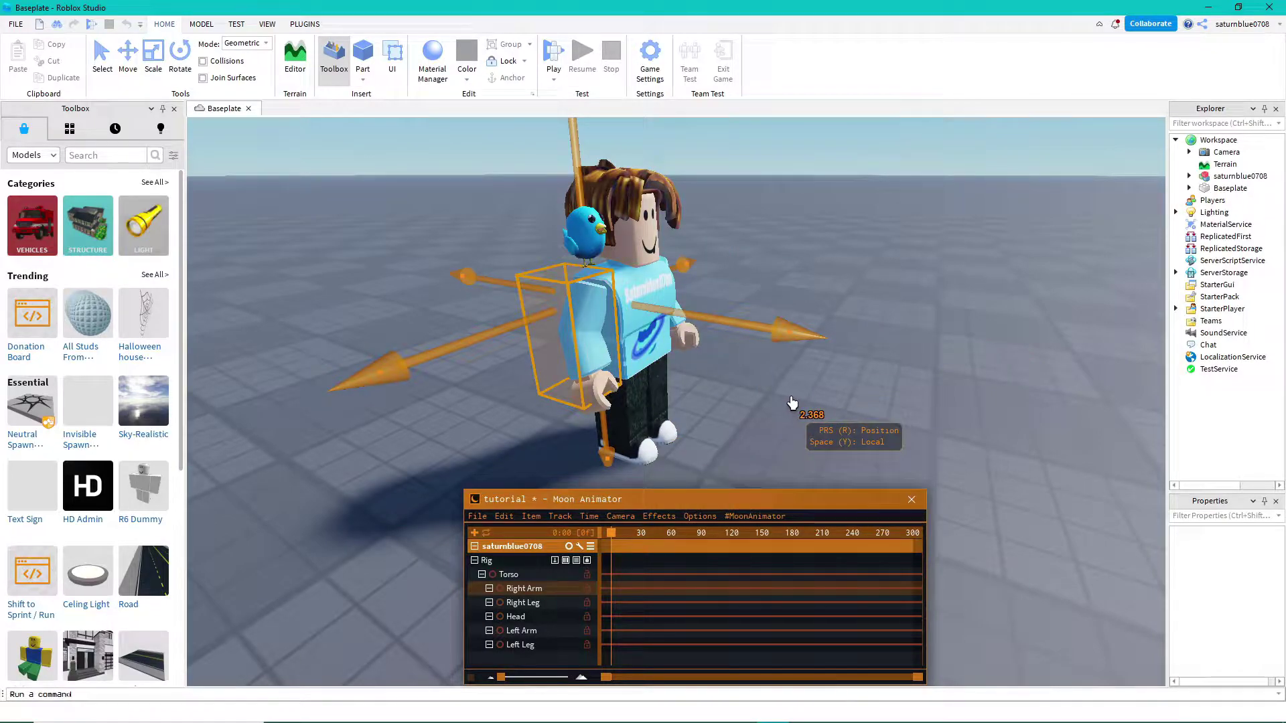
pyautogui.moveTo(778, 329); pyautogui.dragTo(1012, 385)
pyautogui.hotkey('ctrl', 'z')
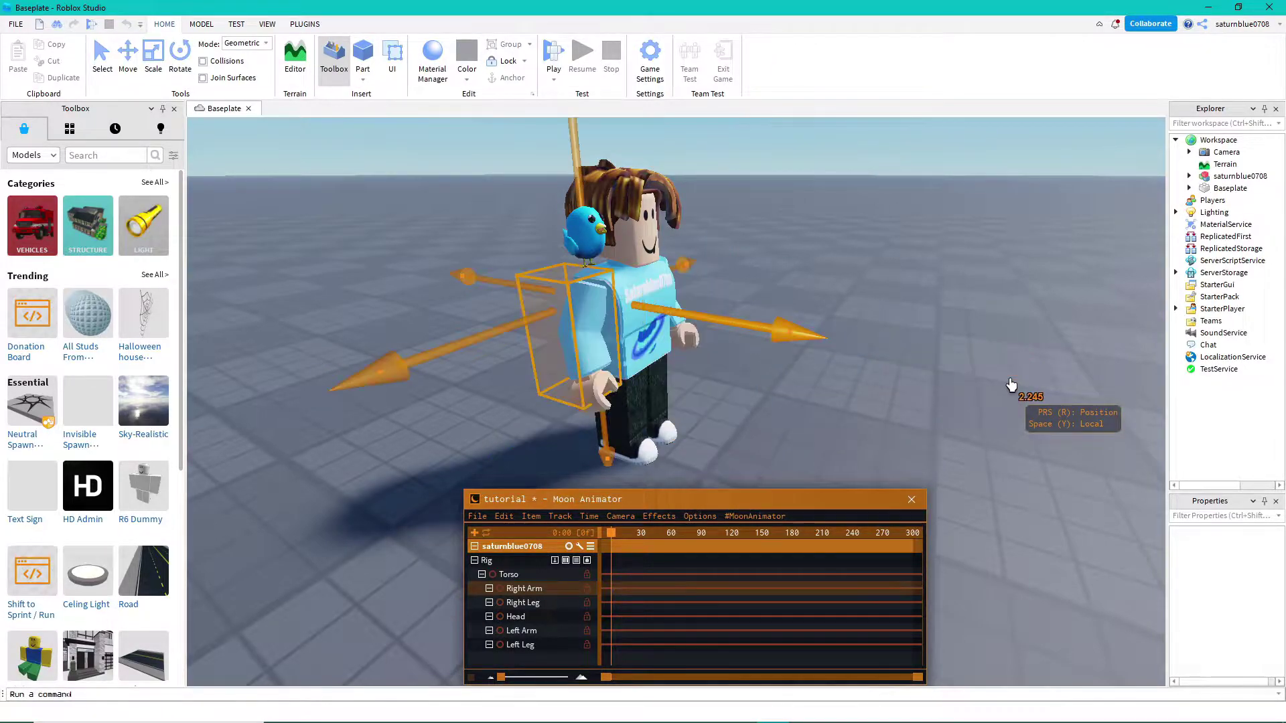
# Step: Rotate the right arm upward at frame 0, and turn it about -128 degrees around a second local axis
pyautogui.press('r')
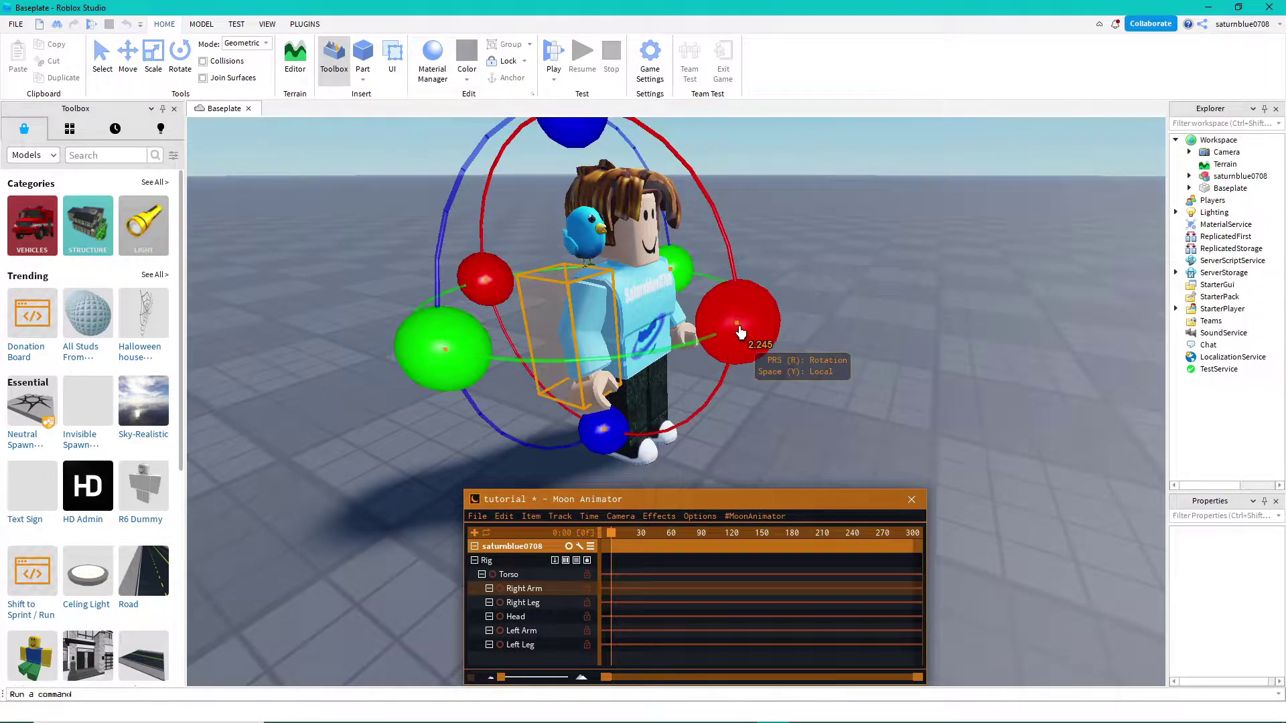
pyautogui.moveTo(741, 345); pyautogui.dragTo(520, 235)
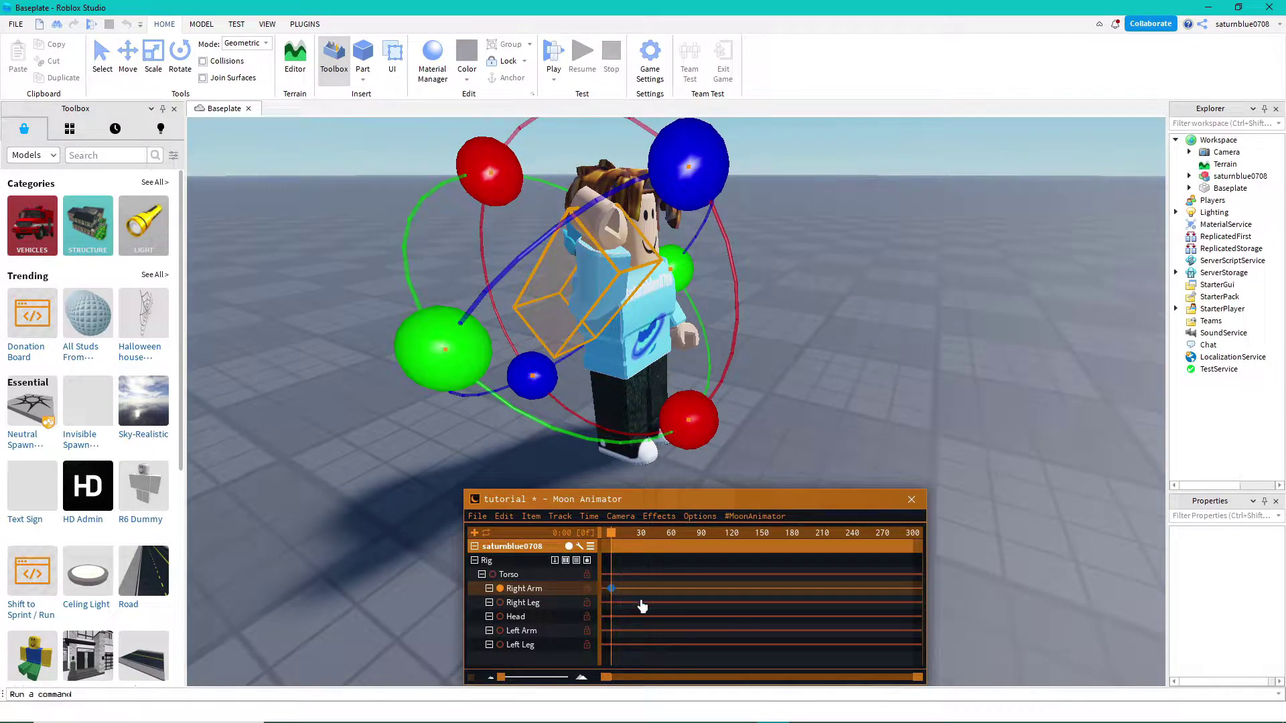
pyautogui.moveTo(688, 164); pyautogui.dragTo(556, 462)
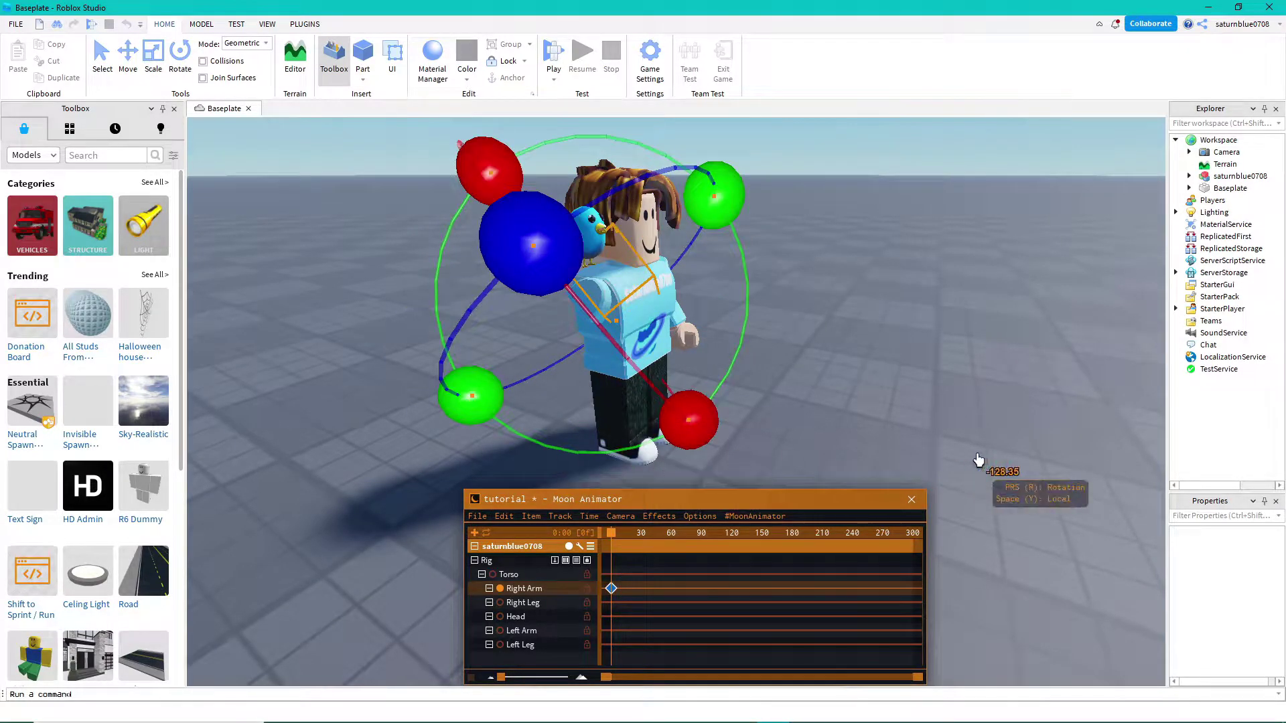
# Step: Undo the right arm rotations made at frame 0, returning the rig to its default pose
pyautogui.moveTo(978, 461); pyautogui.dragTo(897, 397)
pyautogui.hotkey('ctrl', 'z')
pyautogui.hotkey('ctrl', 'z')
pyautogui.moveTo(897, 397); pyautogui.dragTo(881, 379, button='right')
pyautogui.scroll(-3, 881, 379)
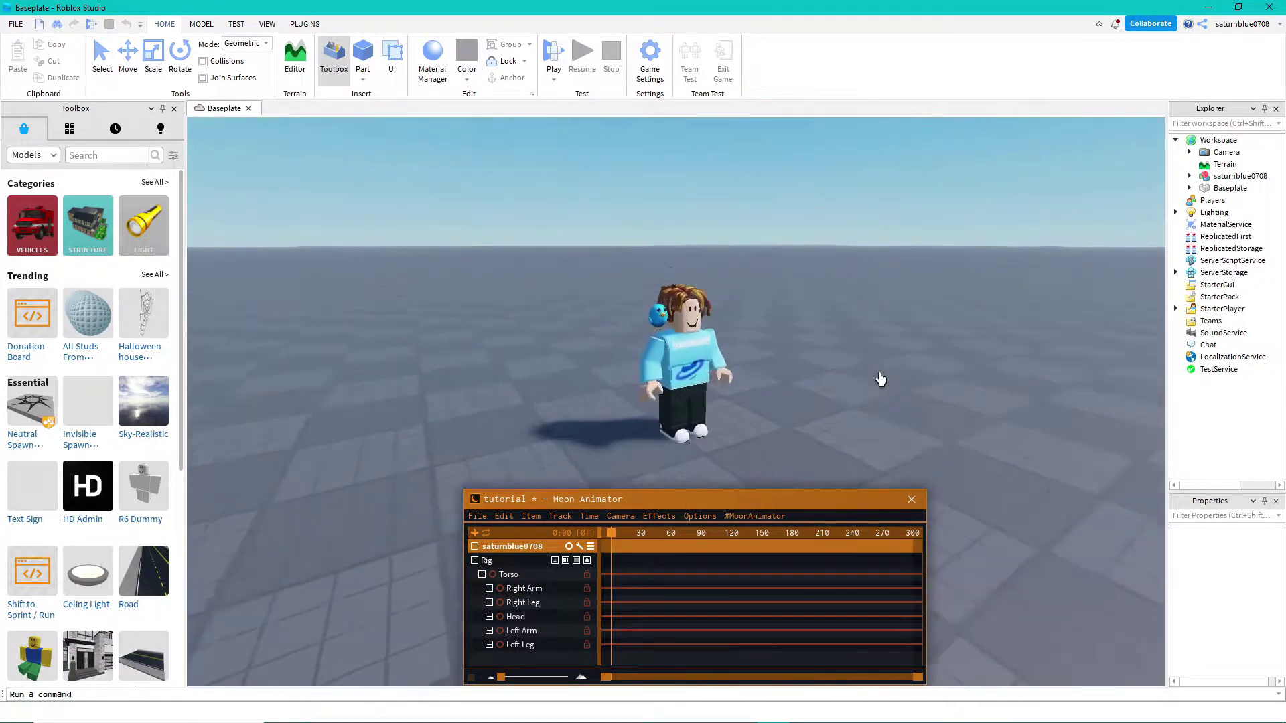
# Step: Select all the rig's parts and add keyframes for them at frame 0
pyautogui.scroll(5, 881, 379)
pyautogui.click(534, 573)
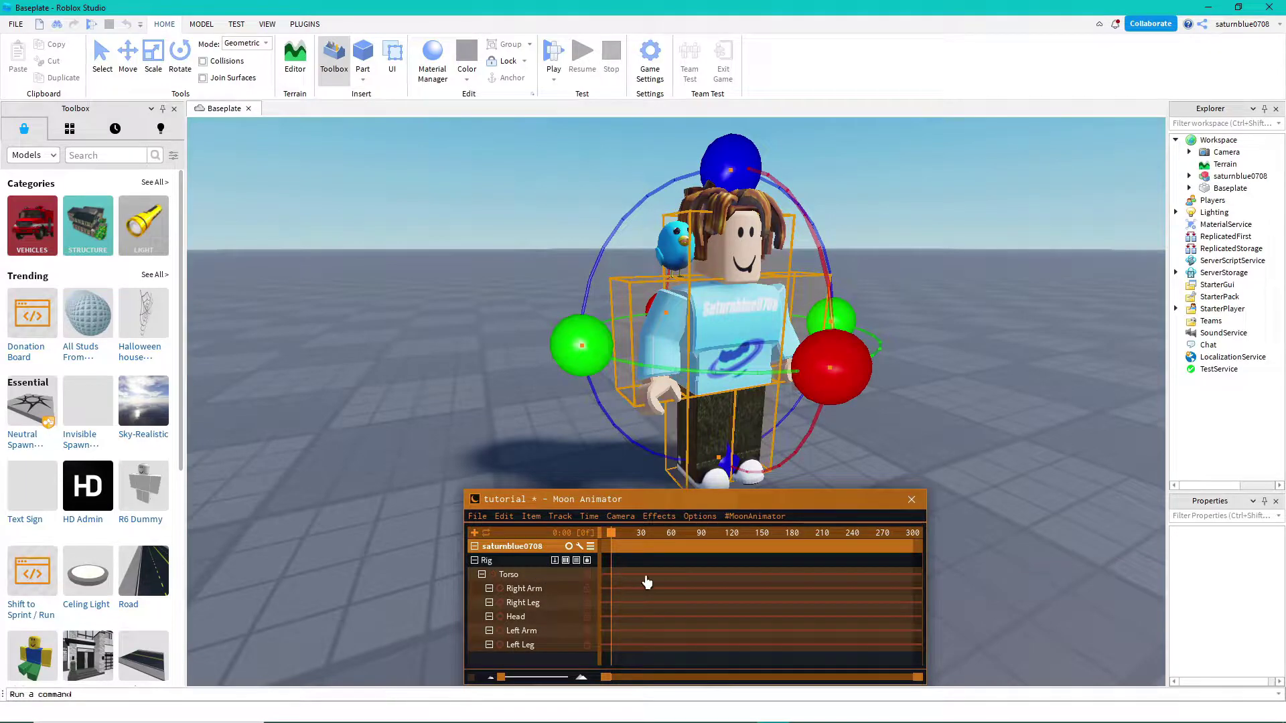
pyautogui.press('=')
# Step: Try adding keyframes for all rig parts at frame 52, and undo them
pyautogui.moveTo(621, 542); pyautogui.dragTo(663, 560)
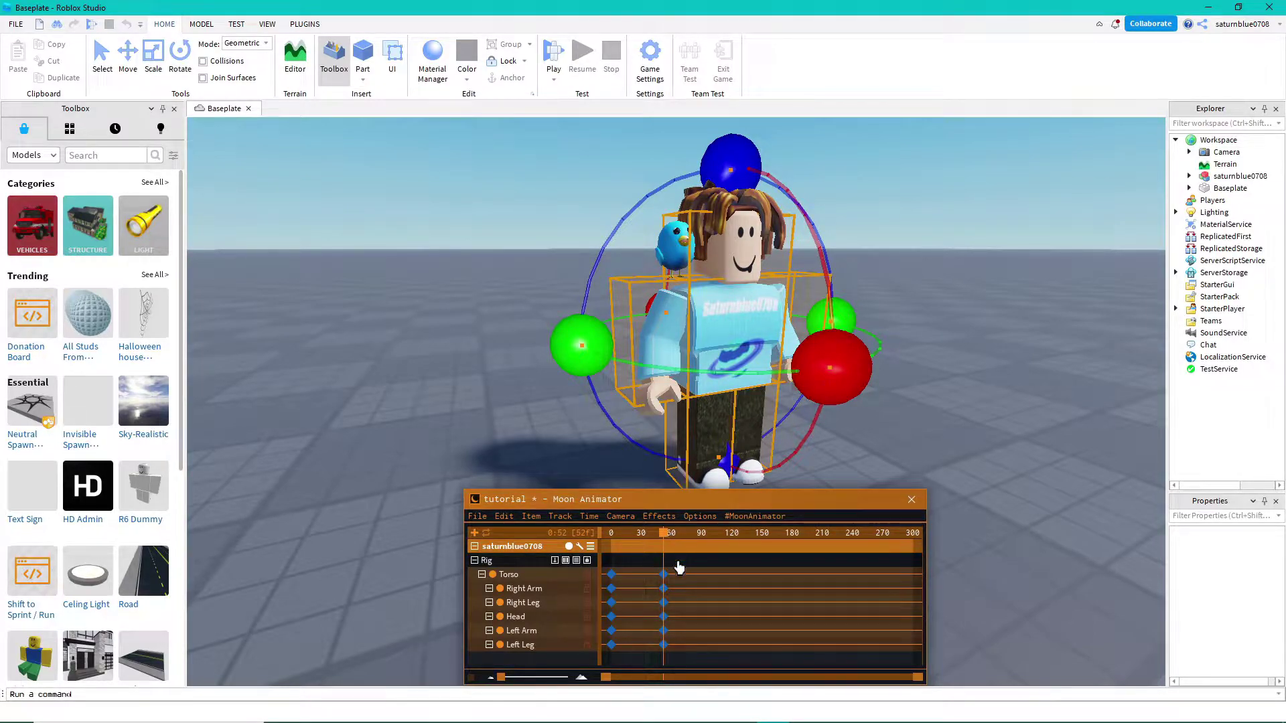
pyautogui.click(672, 556)
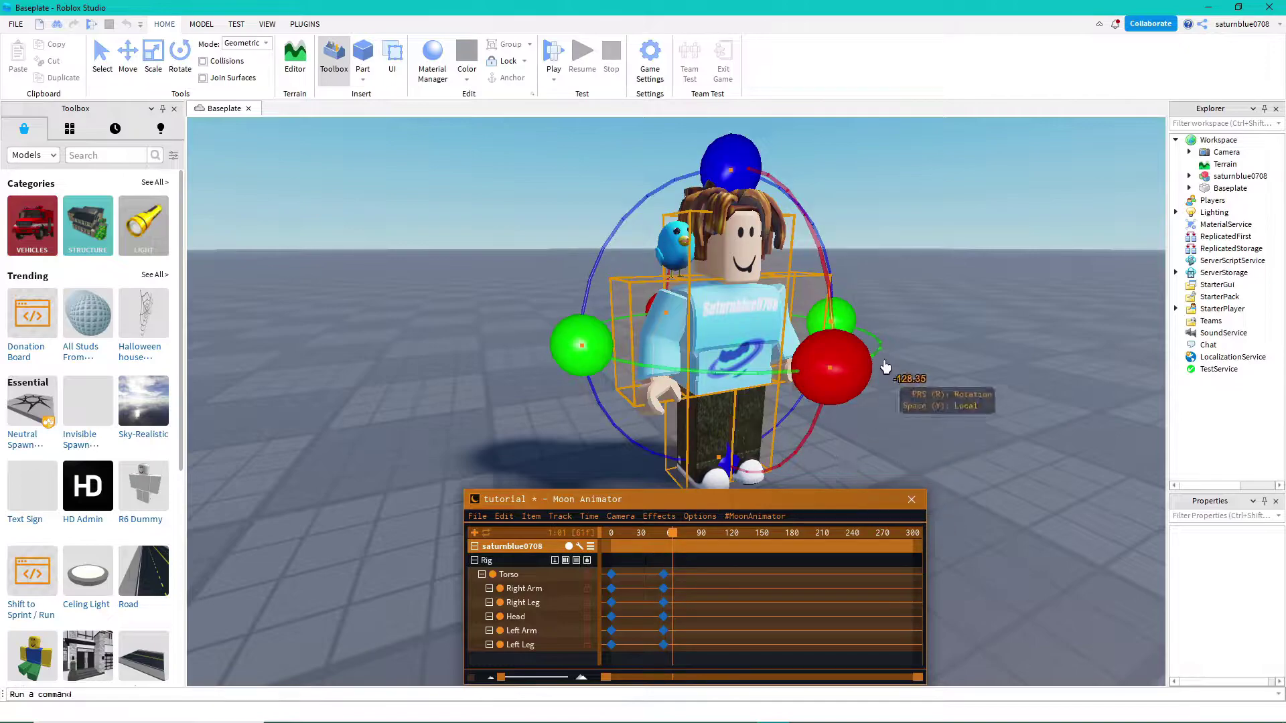
pyautogui.hotkey('ctrl', 'z')
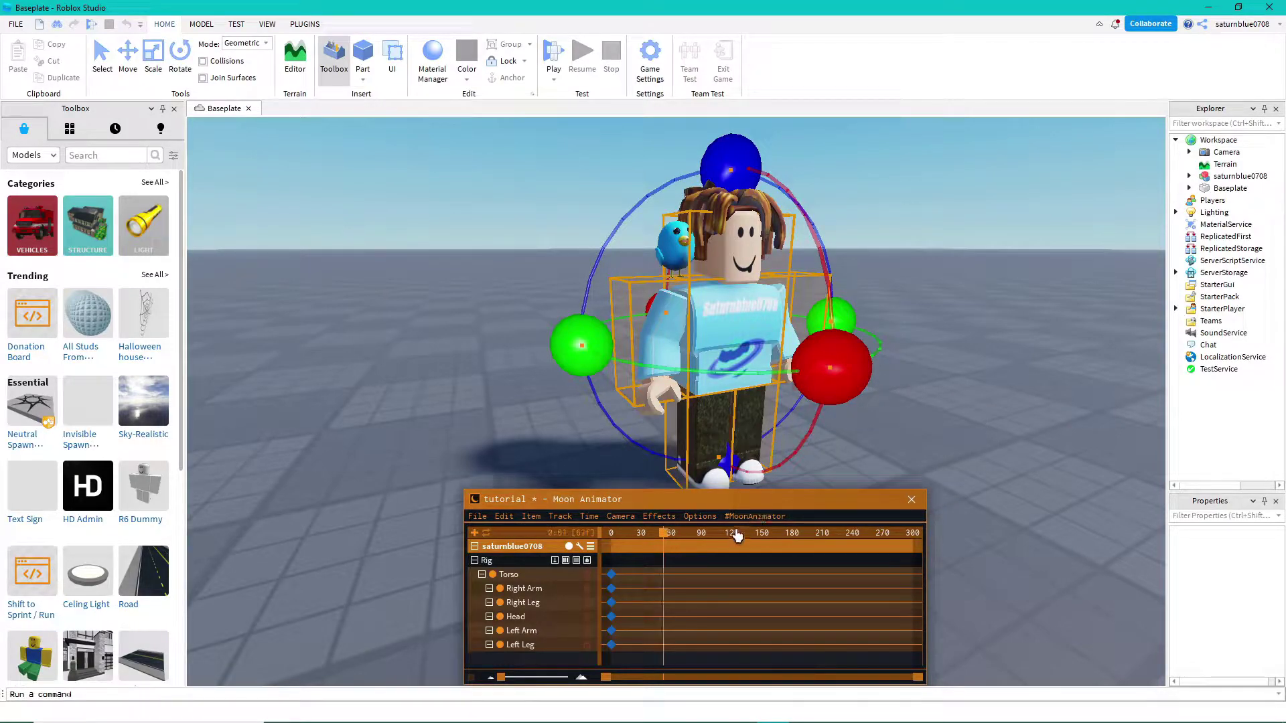
pyautogui.hotkey('ctrl', 'z')
# Step: Select the right arm and rotate it upward about 100 degrees at frame 52
pyautogui.scroll(-3, 770, 417)
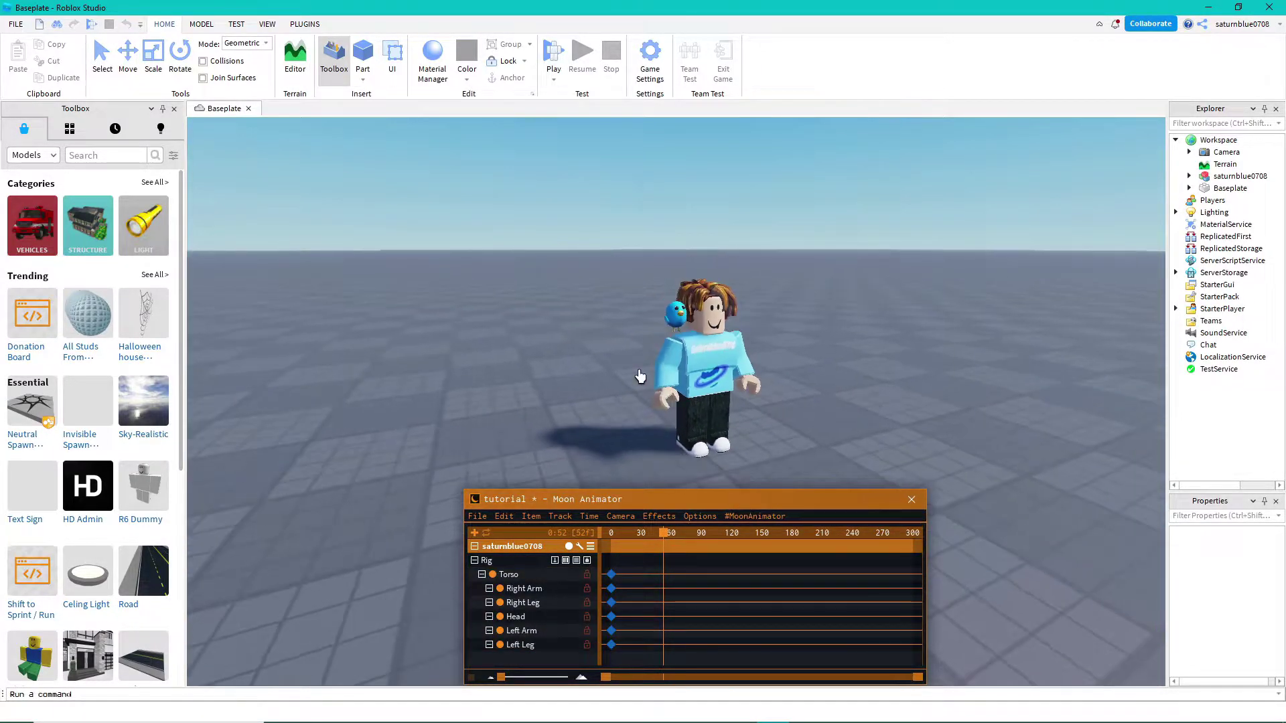
pyautogui.click(667, 378)
pyautogui.scroll(2, 660, 367)
pyautogui.moveTo(636, 330); pyautogui.dragTo(675, 469)
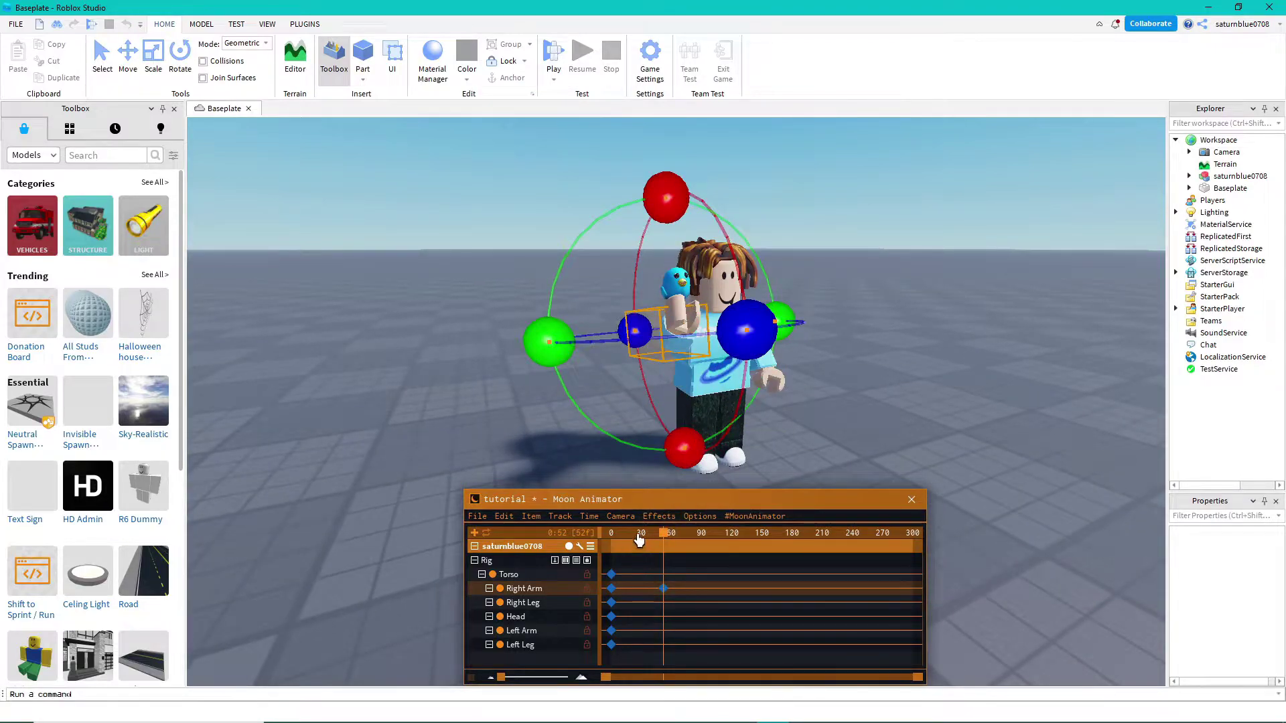
# Step: Preview the right arm's motion from a closer view, and undo its rotation at frame 52
pyautogui.moveTo(637, 536); pyautogui.dragTo(580, 525)
pyautogui.press('a')
pyautogui.moveTo(847, 439); pyautogui.dragTo(849, 436, button='right')
pyautogui.press('d')
pyautogui.press('w')
pyautogui.press('s')
pyautogui.press('space')
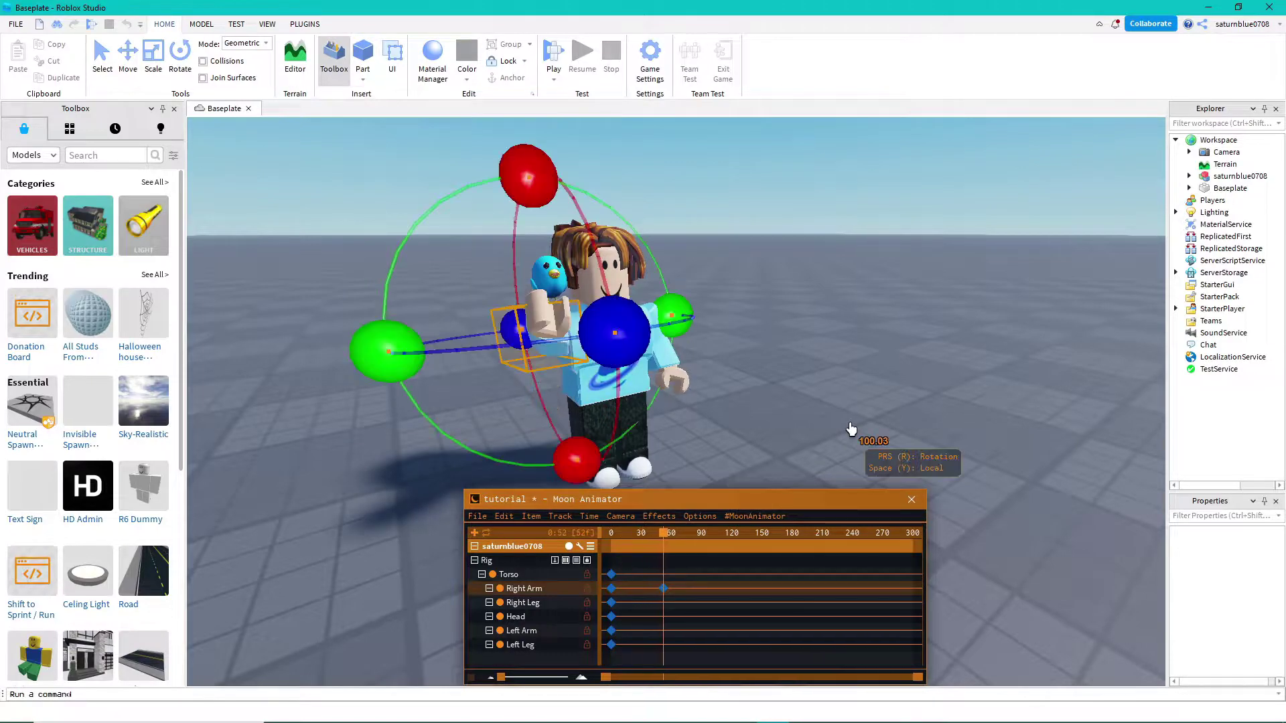
pyautogui.press('space')
pyautogui.hotkey('ctrl', 'z')
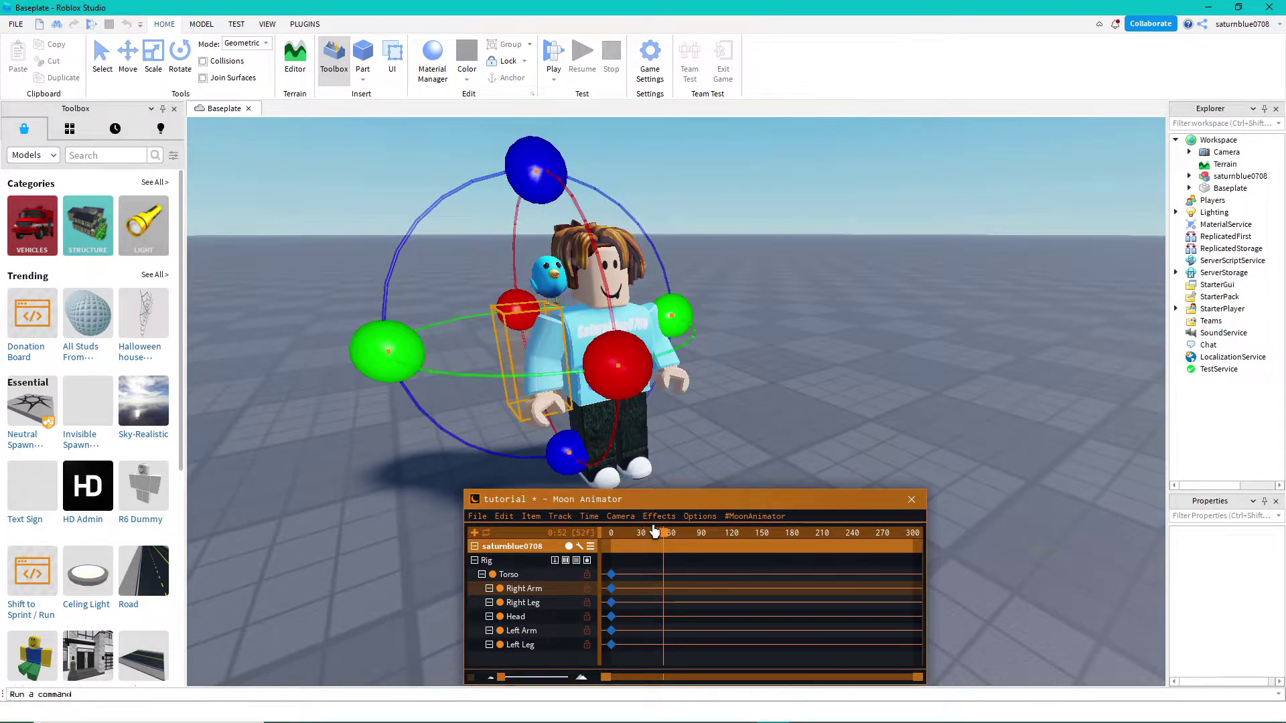
# Step: Try raising the right arm about 87 degrees at frame 52 and keyframing the whole rig at frame 43, undoing both
pyautogui.moveTo(631, 396); pyautogui.dragTo(544, 218)
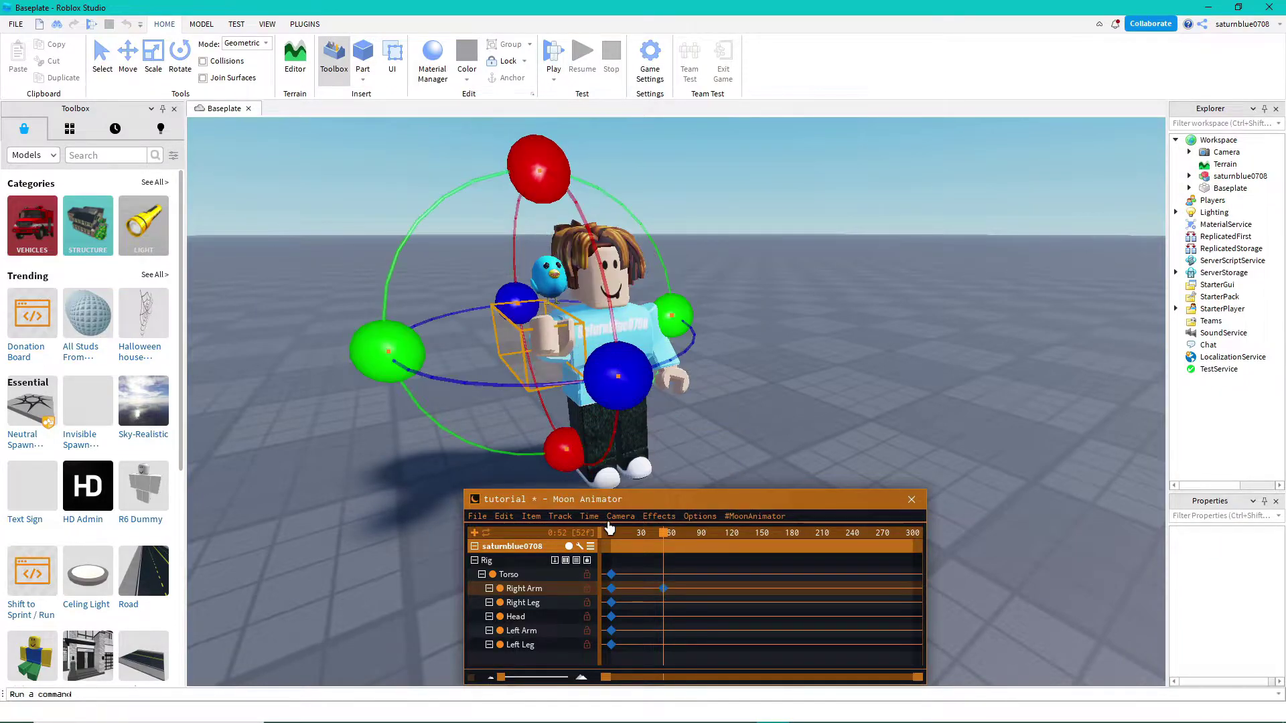
pyautogui.moveTo(663, 535); pyautogui.dragTo(655, 538)
pyautogui.hotkey('ctrl', 'z')
pyautogui.click(488, 561)
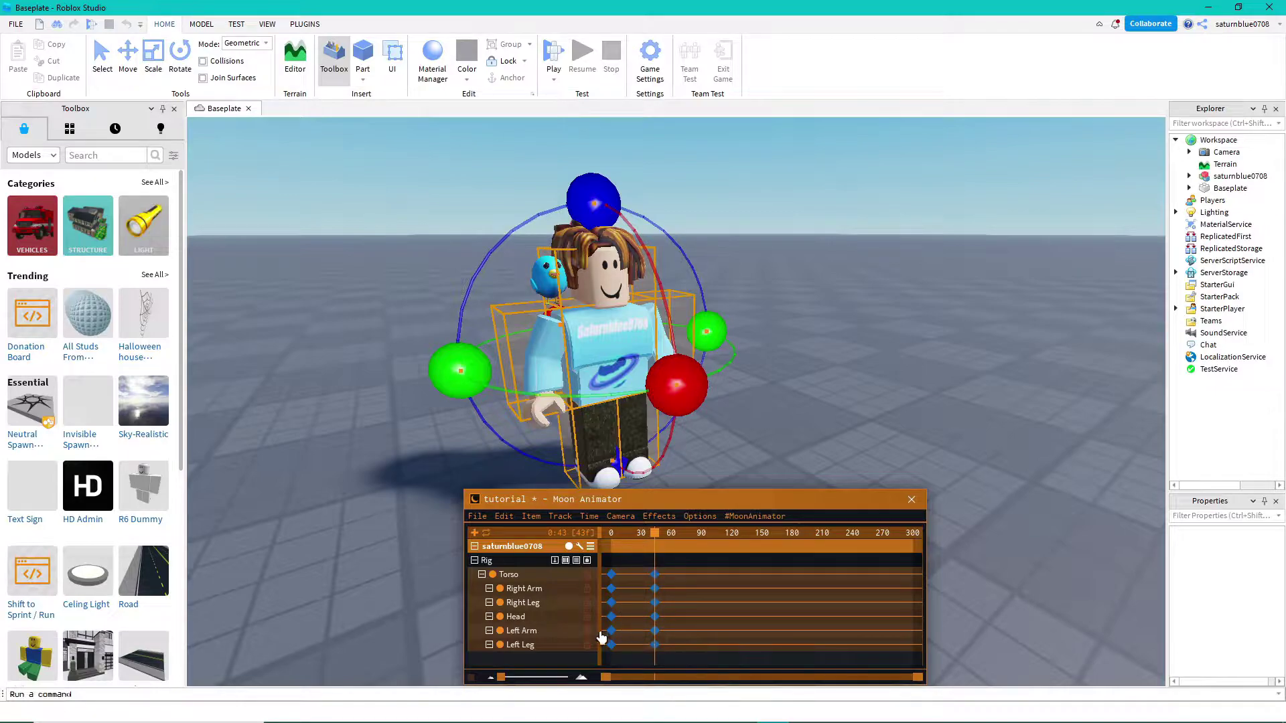
pyautogui.hotkey('ctrl', 'z')
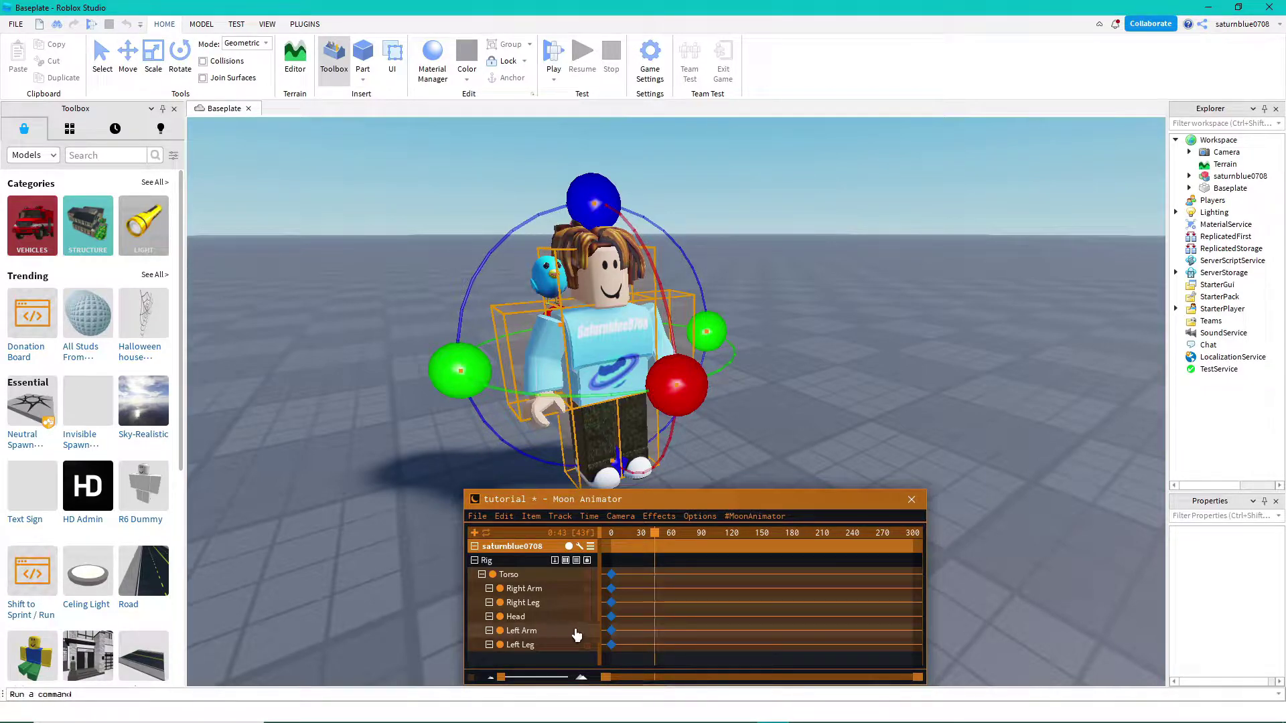
# Step: Rotate the right arm and the left arm upward at frame 55
pyautogui.click(666, 538)
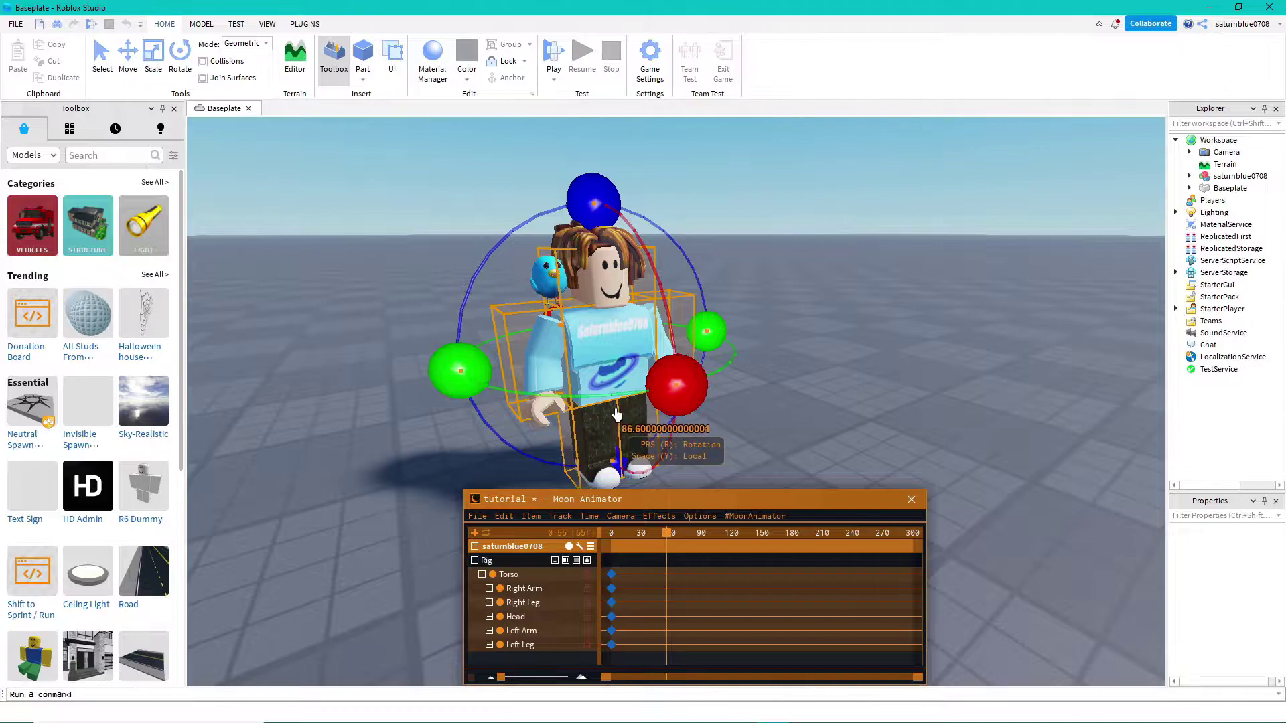
pyautogui.click(534, 367)
pyautogui.moveTo(632, 376); pyautogui.dragTo(535, 225)
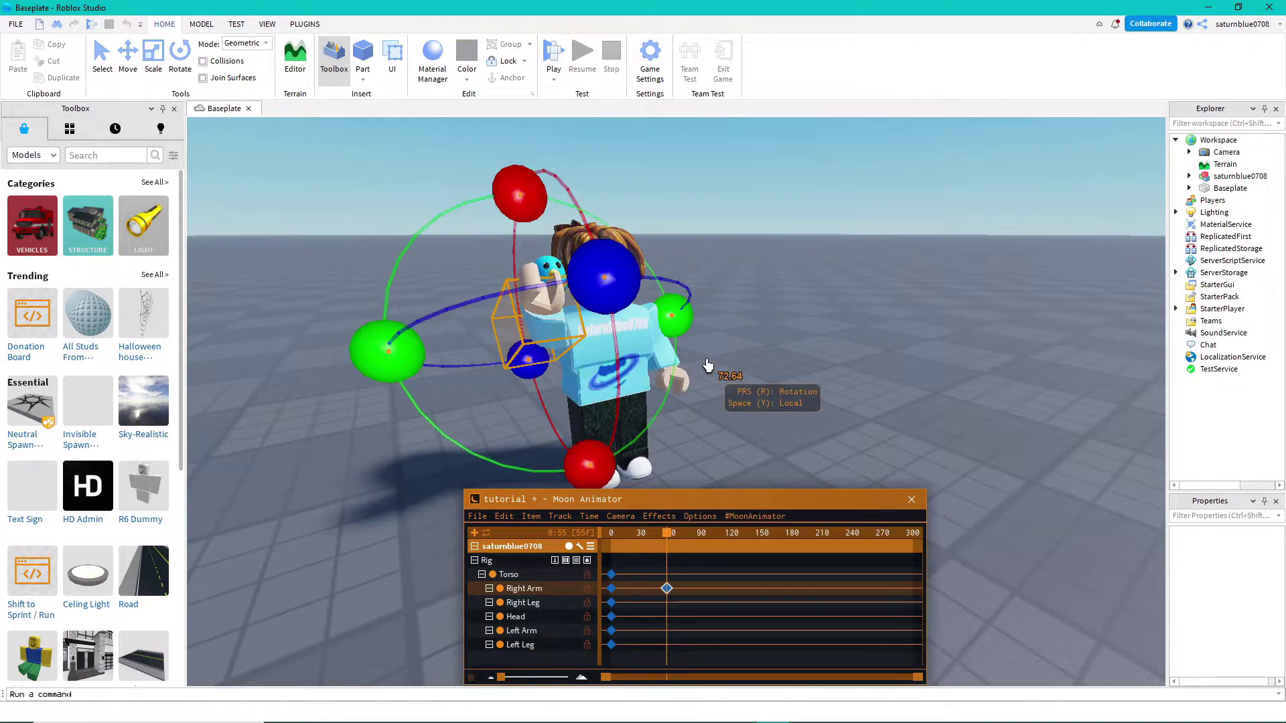
pyautogui.click(675, 368)
pyautogui.moveTo(722, 362); pyautogui.dragTo(627, 228)
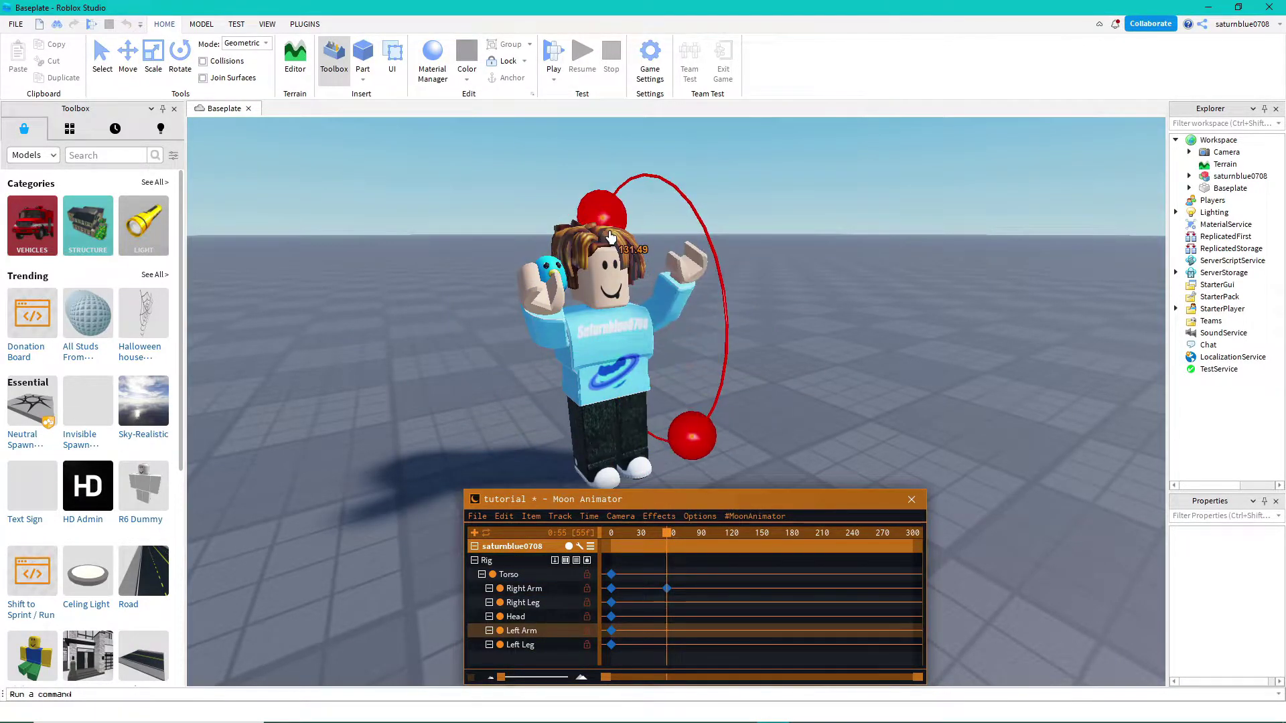
pyautogui.click(786, 452)
# Step: Copy all rig keyframes at frame 0 and paste them at frame 47, just before the raised-arm pose
pyautogui.moveTo(666, 537); pyautogui.dragTo(545, 547)
pyautogui.moveTo(622, 654); pyautogui.dragTo(601, 558)
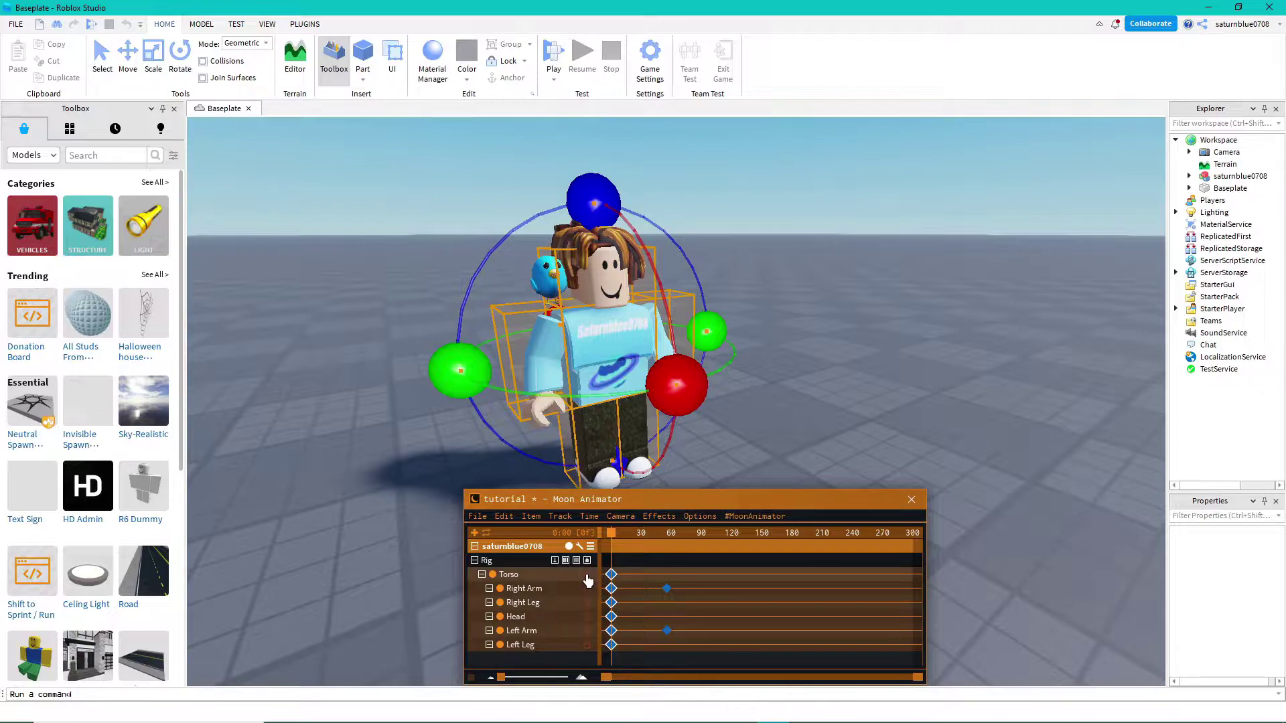
pyautogui.moveTo(660, 538); pyautogui.dragTo(567, 540)
pyautogui.hotkey('ctrl', 'v')
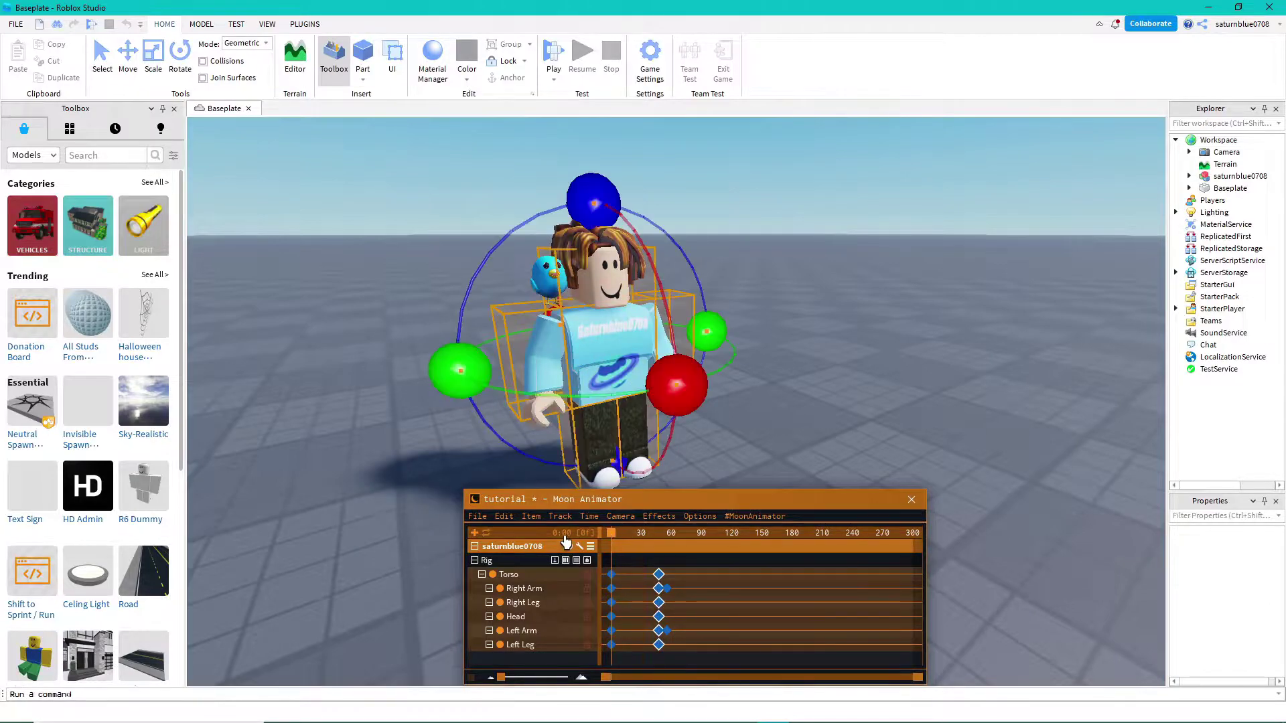
# Step: Play the animation from frame 0 and preview the arm raise up close
pyautogui.press('space')
pyautogui.press('space')
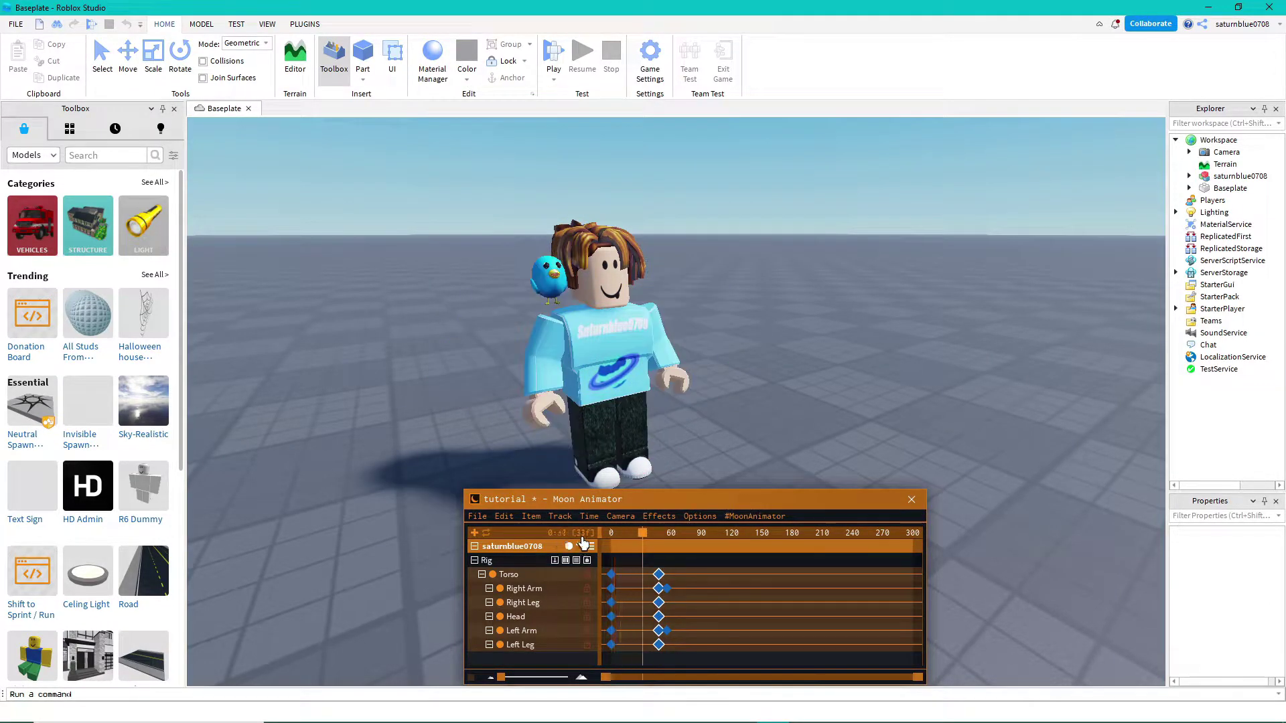
pyautogui.click(781, 408)
pyautogui.scroll(3, 809, 385)
pyautogui.moveTo(809, 386); pyautogui.dragTo(808, 386, button='right')
pyautogui.scroll(-3, 809, 386)
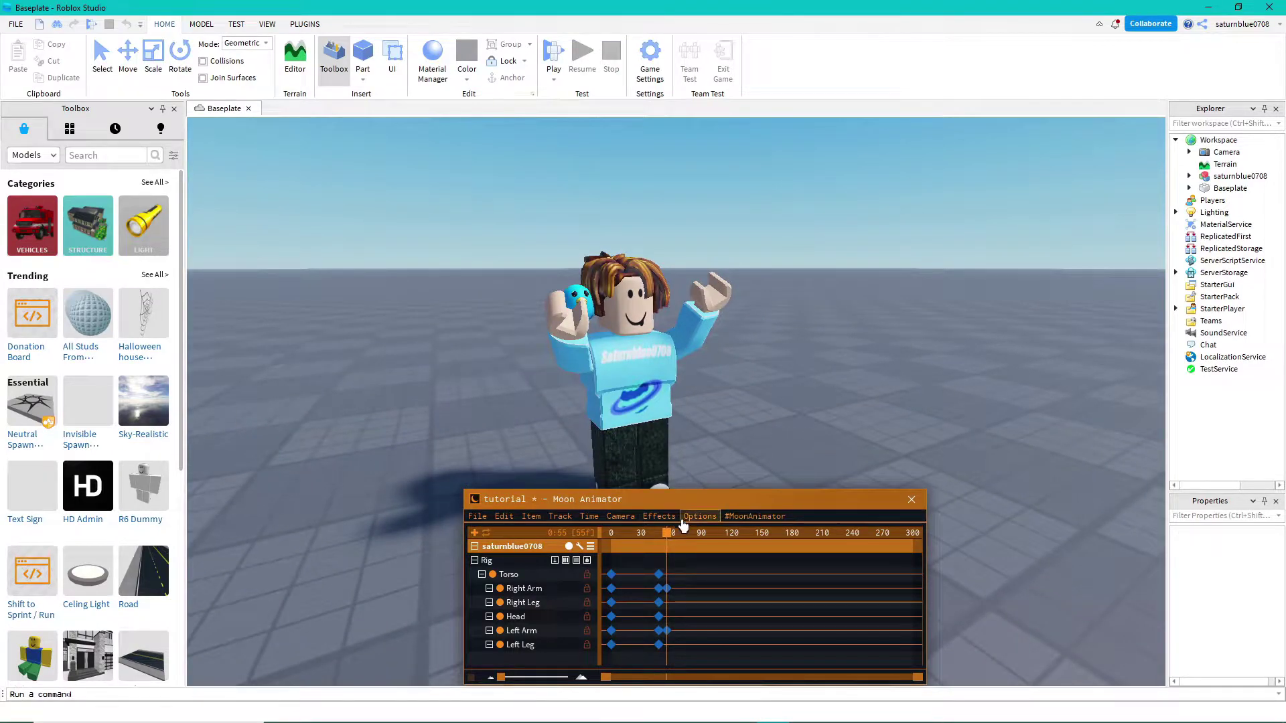
pyautogui.press('space')
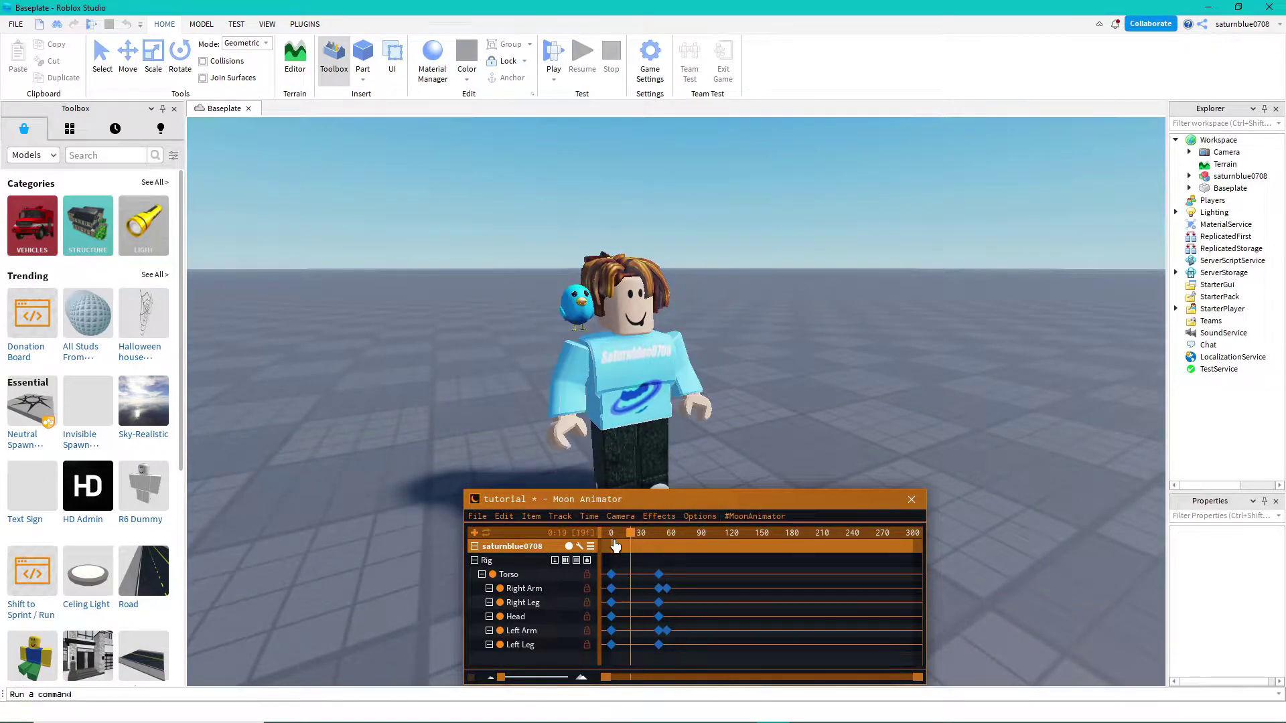
# Step: Scrub the timeline to its end at frame 300, and enlarge the timeline size in the animation settings
pyautogui.moveTo(614, 533); pyautogui.dragTo(926, 549)
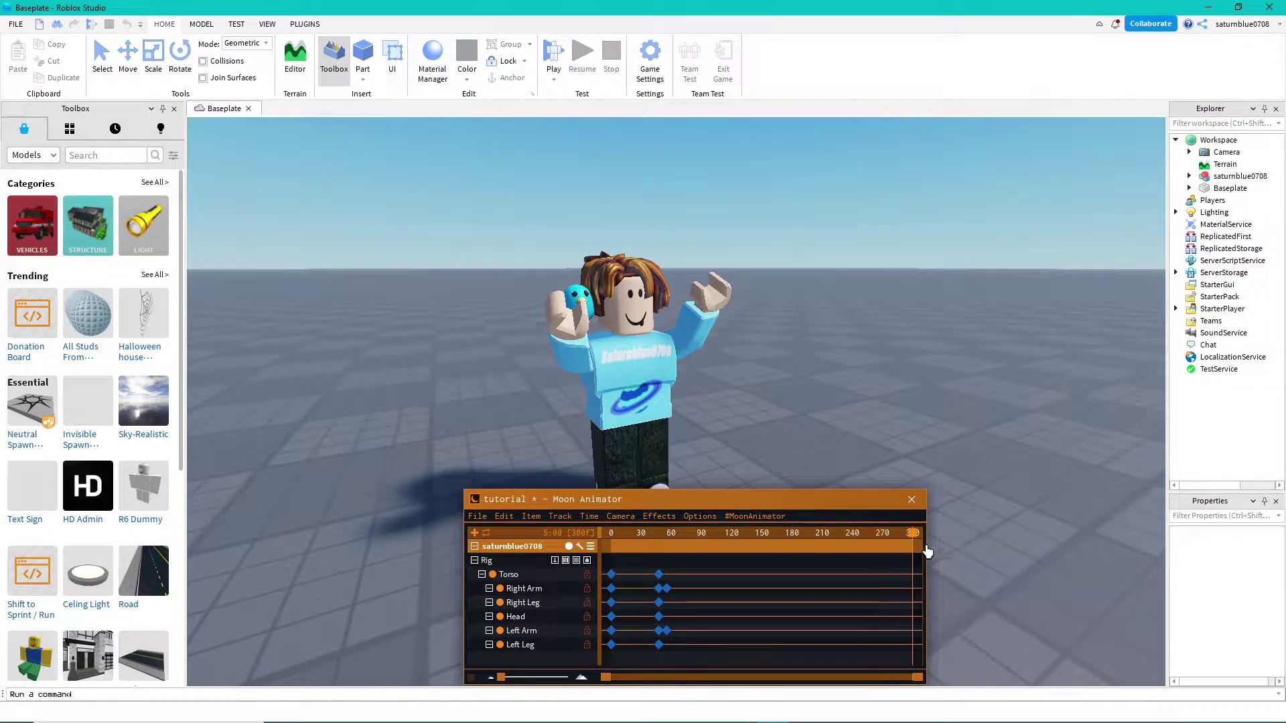
pyautogui.moveTo(714, 566); pyautogui.dragTo(639, 568)
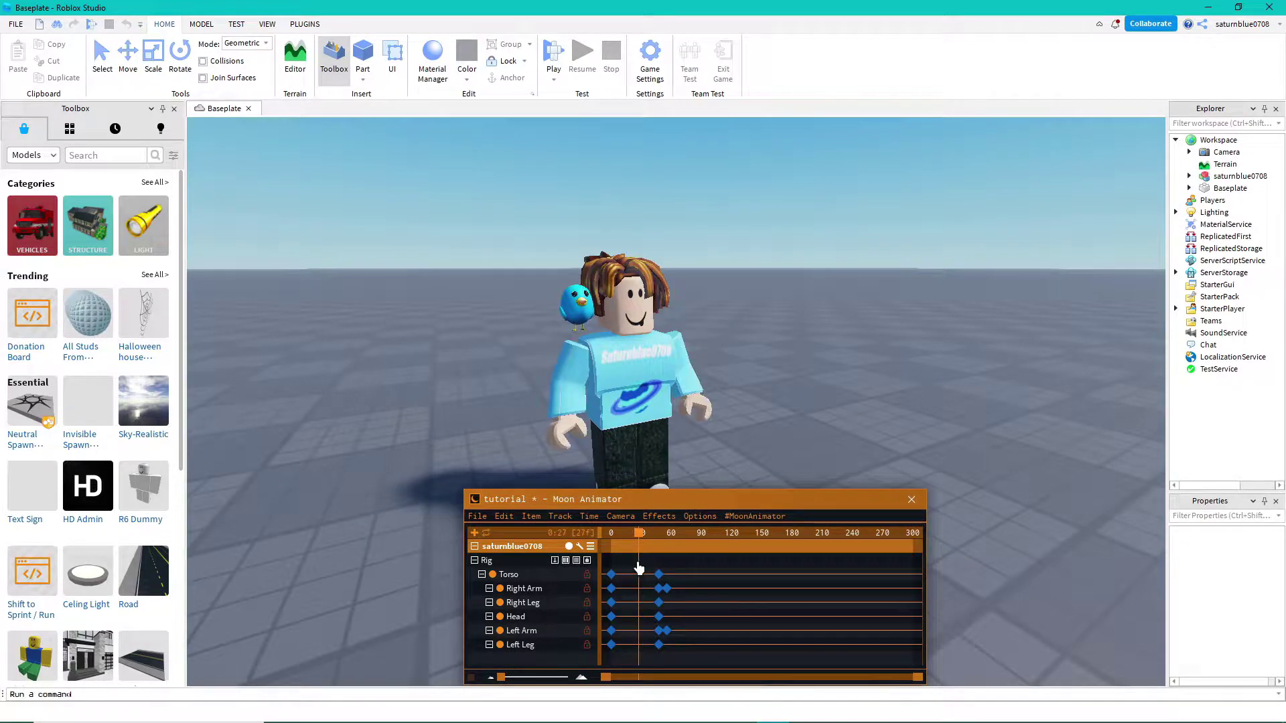
pyautogui.press('6')
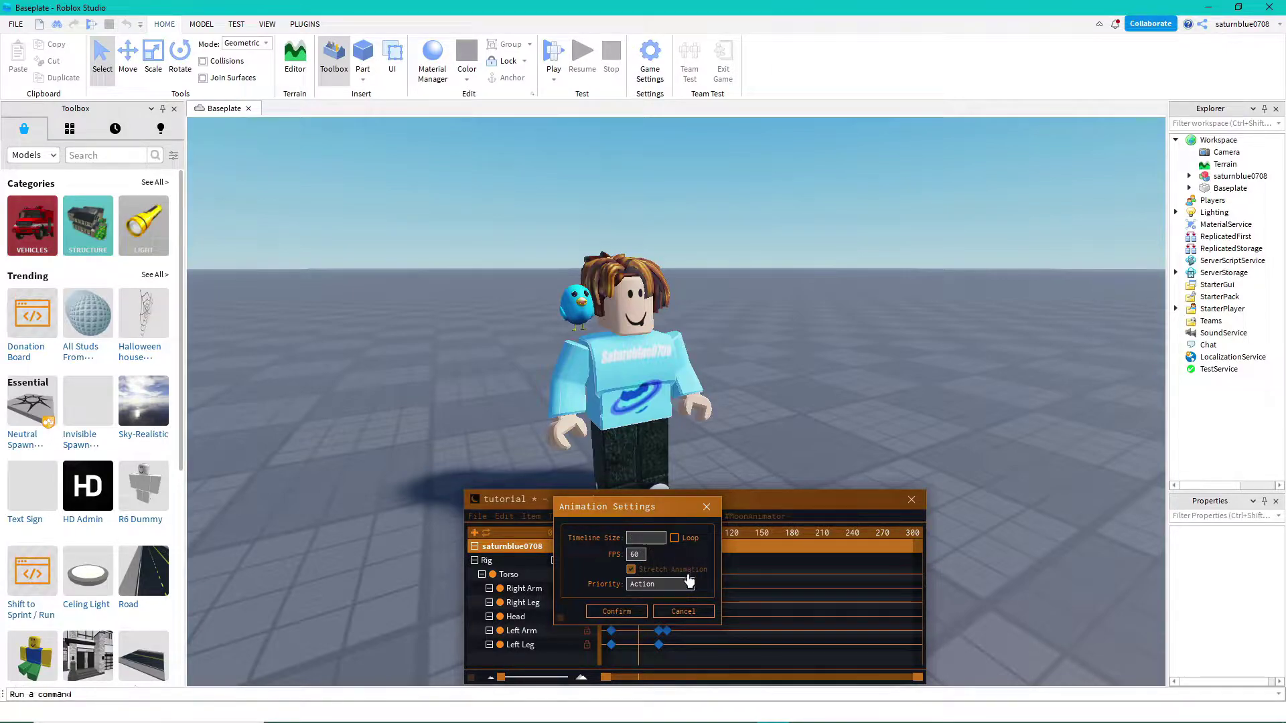
pyautogui.click(617, 611)
pyautogui.moveTo(722, 547); pyautogui.dragTo(561, 561)
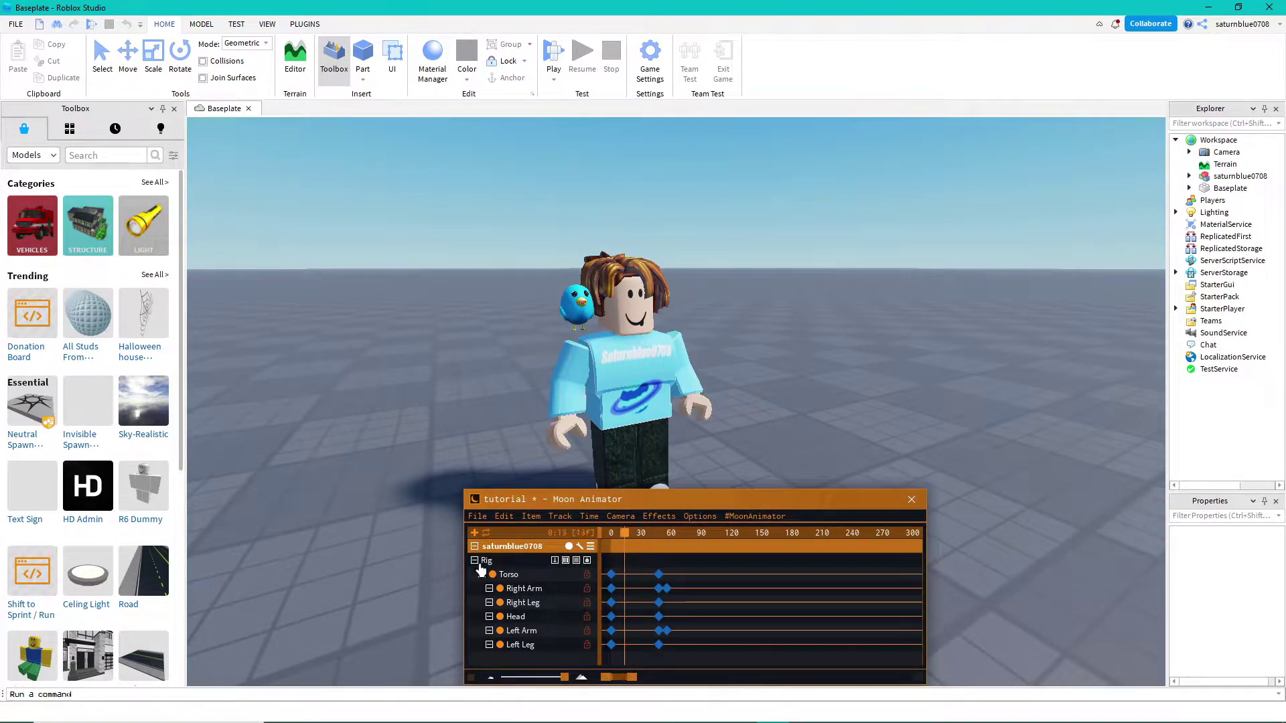
pyautogui.scroll(-3, 862, 417)
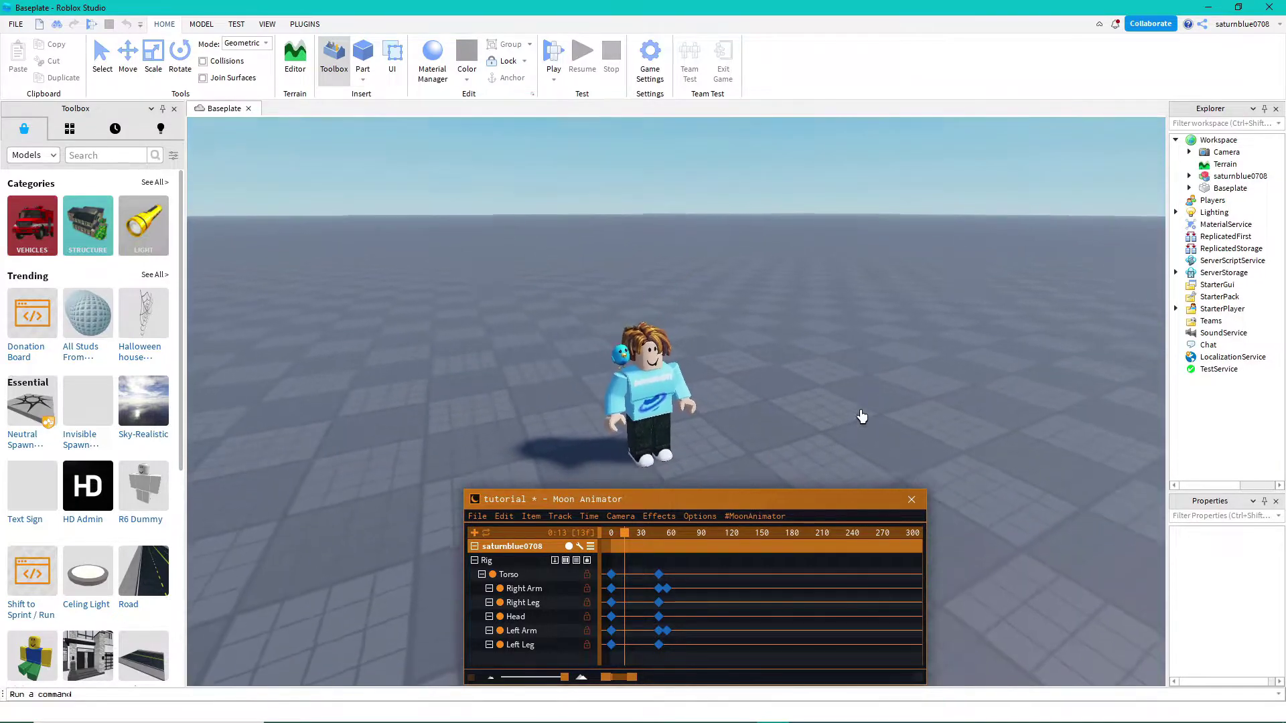
pyautogui.scroll(3, 862, 399)
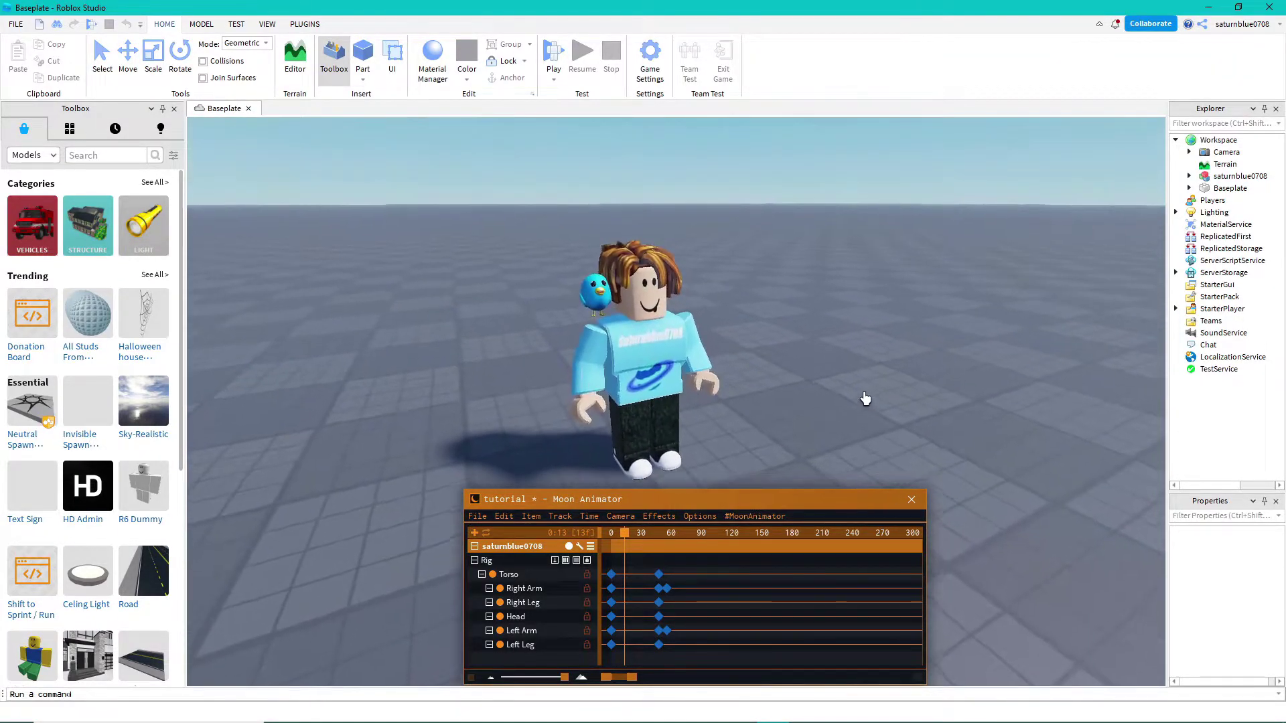
pyautogui.moveTo(867, 398); pyautogui.dragTo(865, 399, button='right')
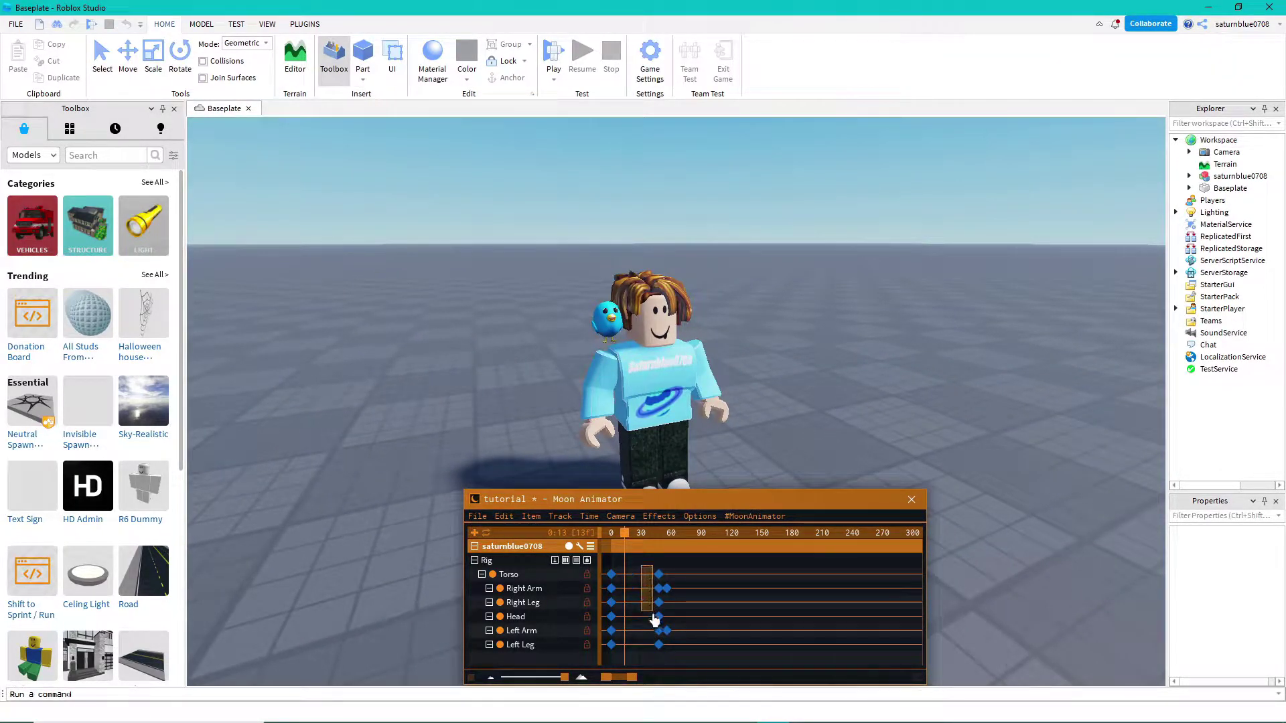
# Step: Set the easing of all rig keyframes at frame 0 to Circ with the Out direction
pyautogui.moveTo(655, 620); pyautogui.dragTo(659, 661)
pyautogui.click(630, 647)
pyautogui.moveTo(610, 587); pyautogui.dragTo(629, 593)
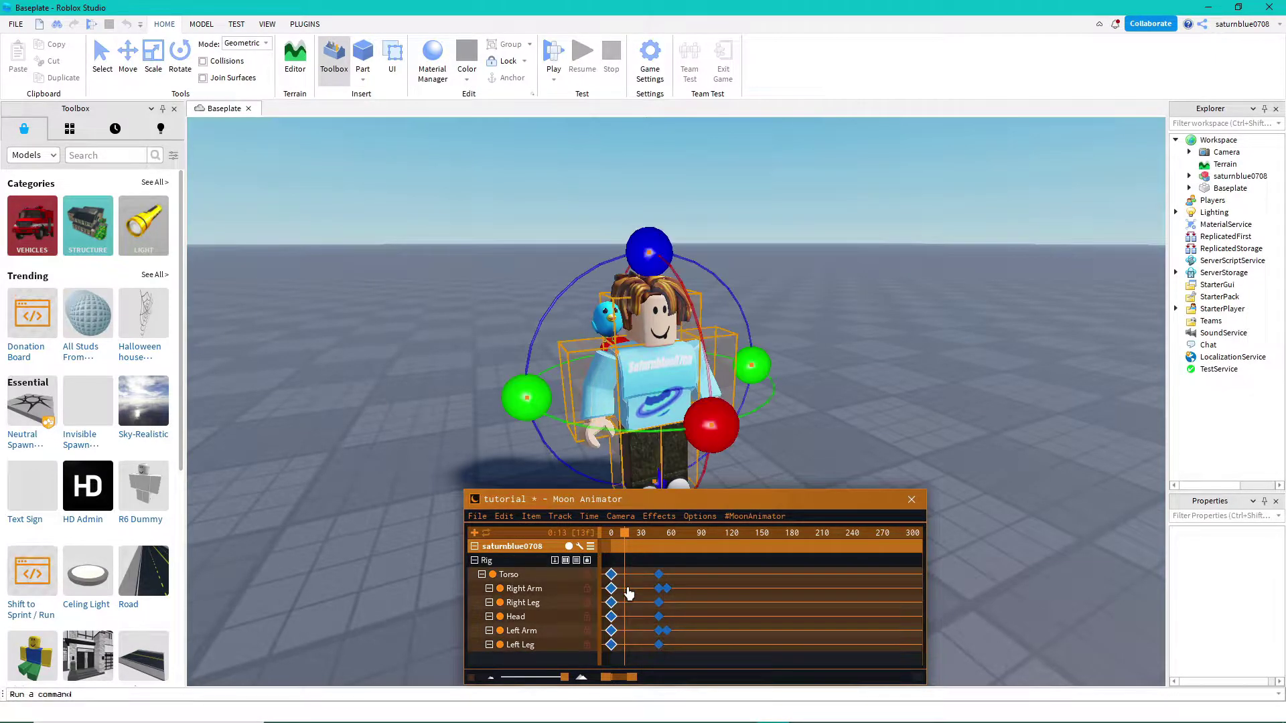
pyautogui.rightClick(630, 596)
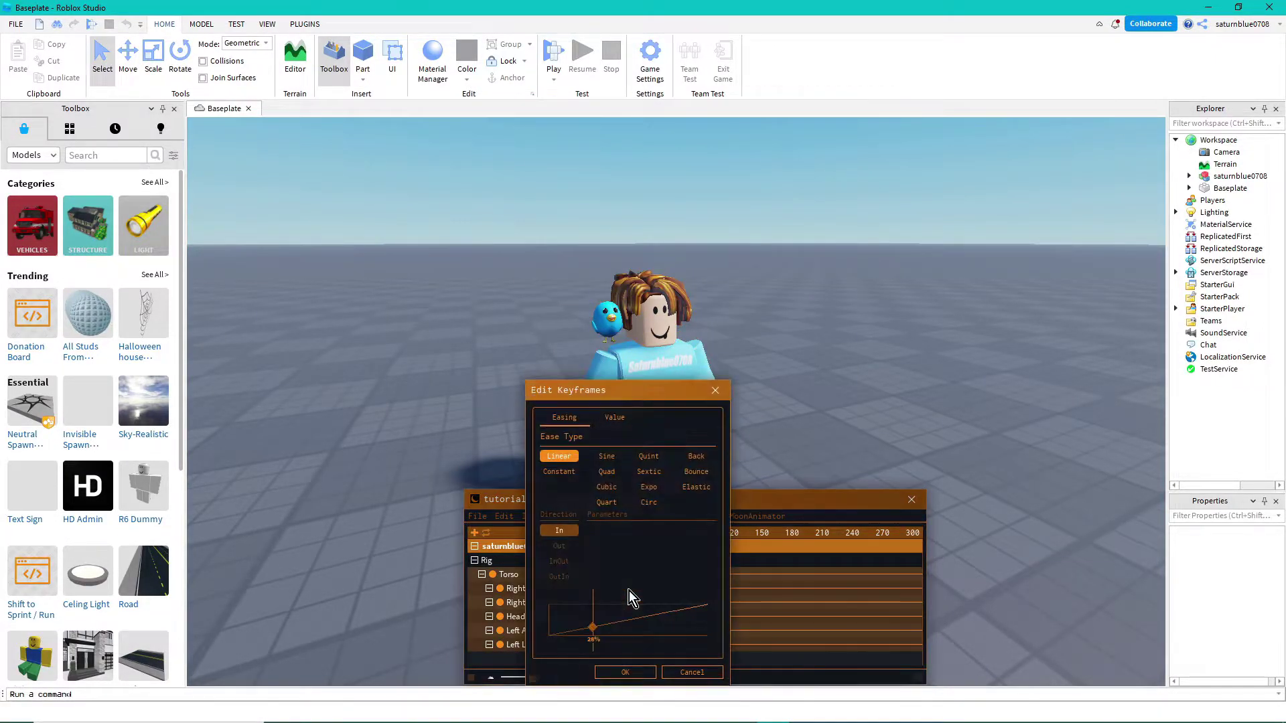
pyautogui.click(610, 417)
pyautogui.click(575, 418)
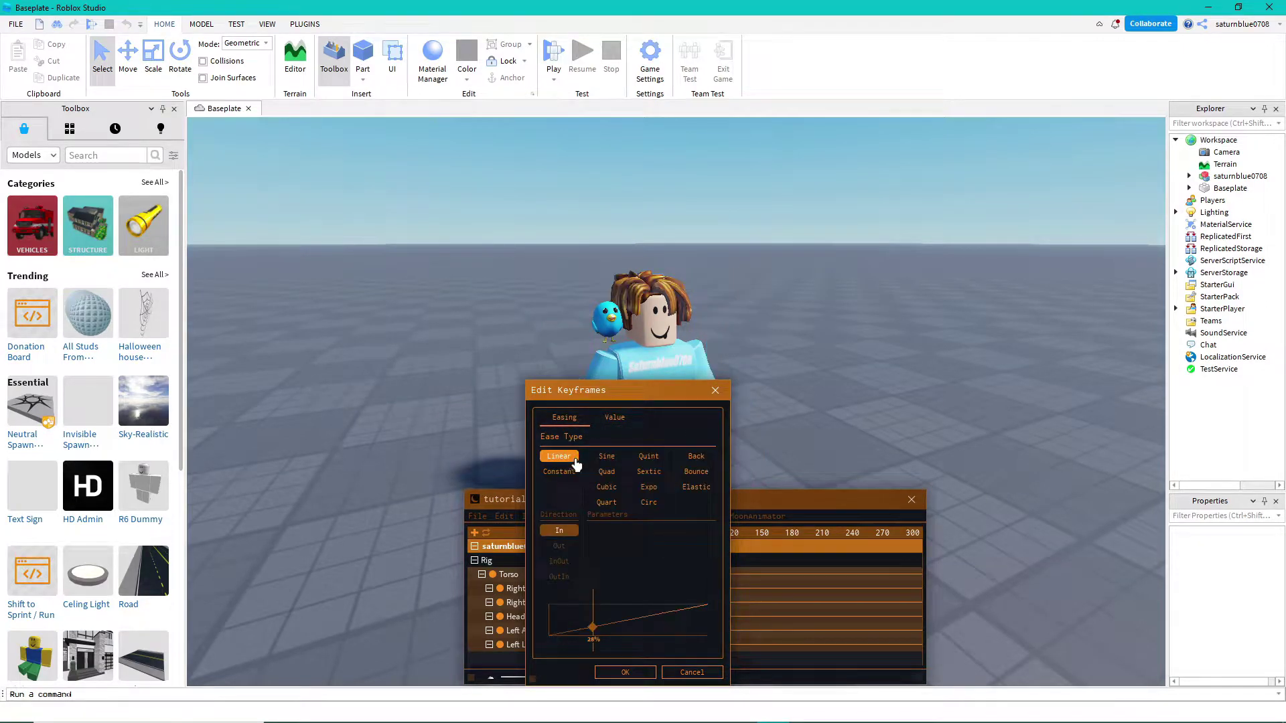
pyautogui.click(648, 487)
pyautogui.click(611, 503)
pyautogui.click(647, 504)
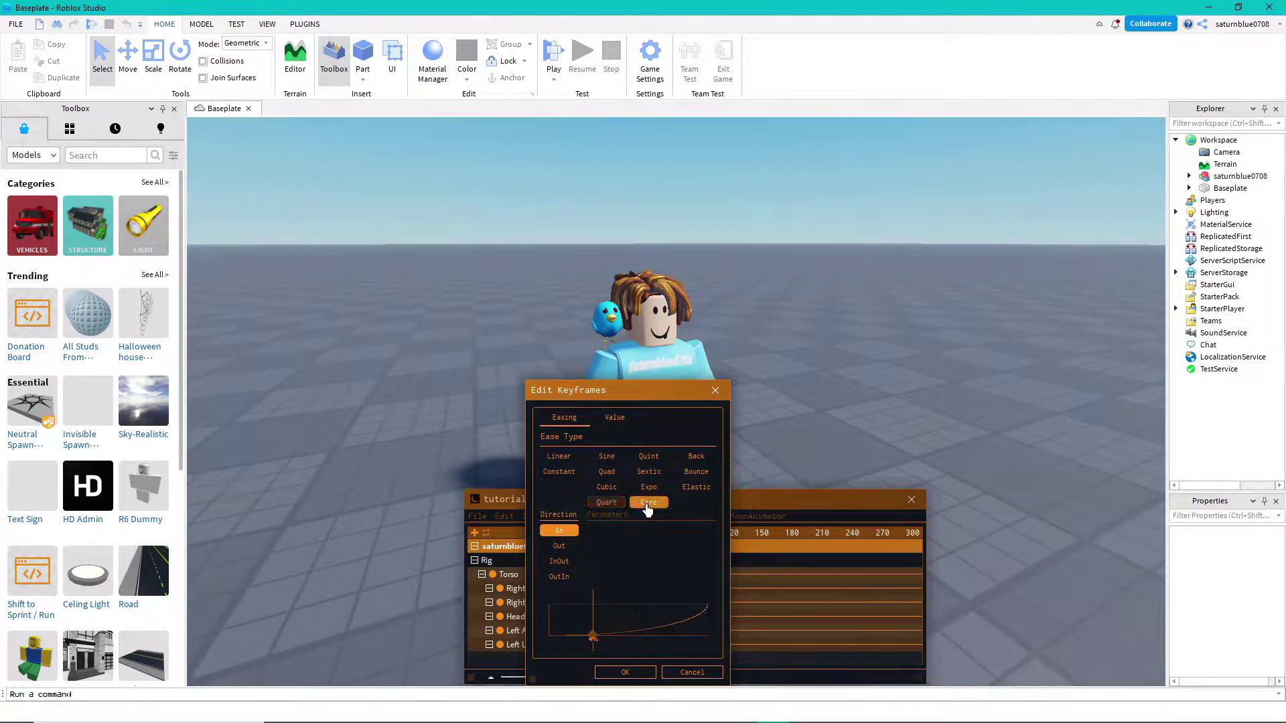
pyautogui.click(564, 548)
pyautogui.click(625, 672)
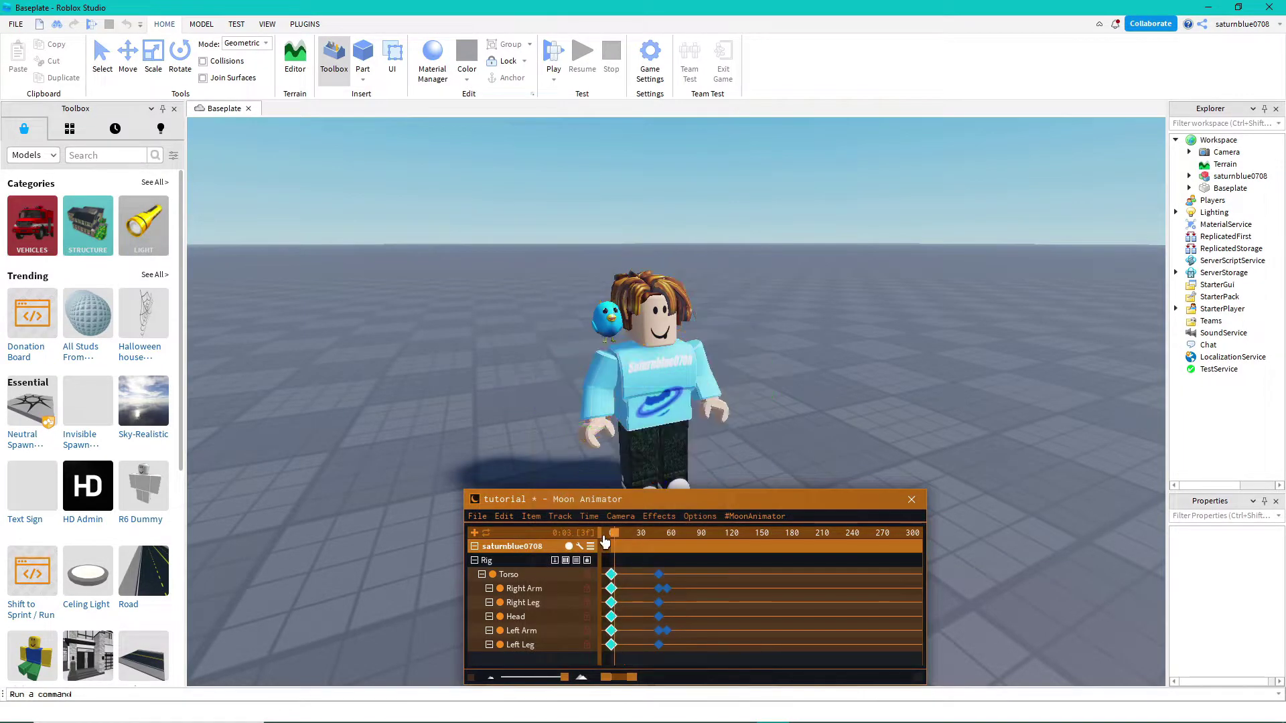
# Step: Play back the animation to review the easing between frame 0 and frame 47
pyautogui.press('space')
pyautogui.click(634, 571)
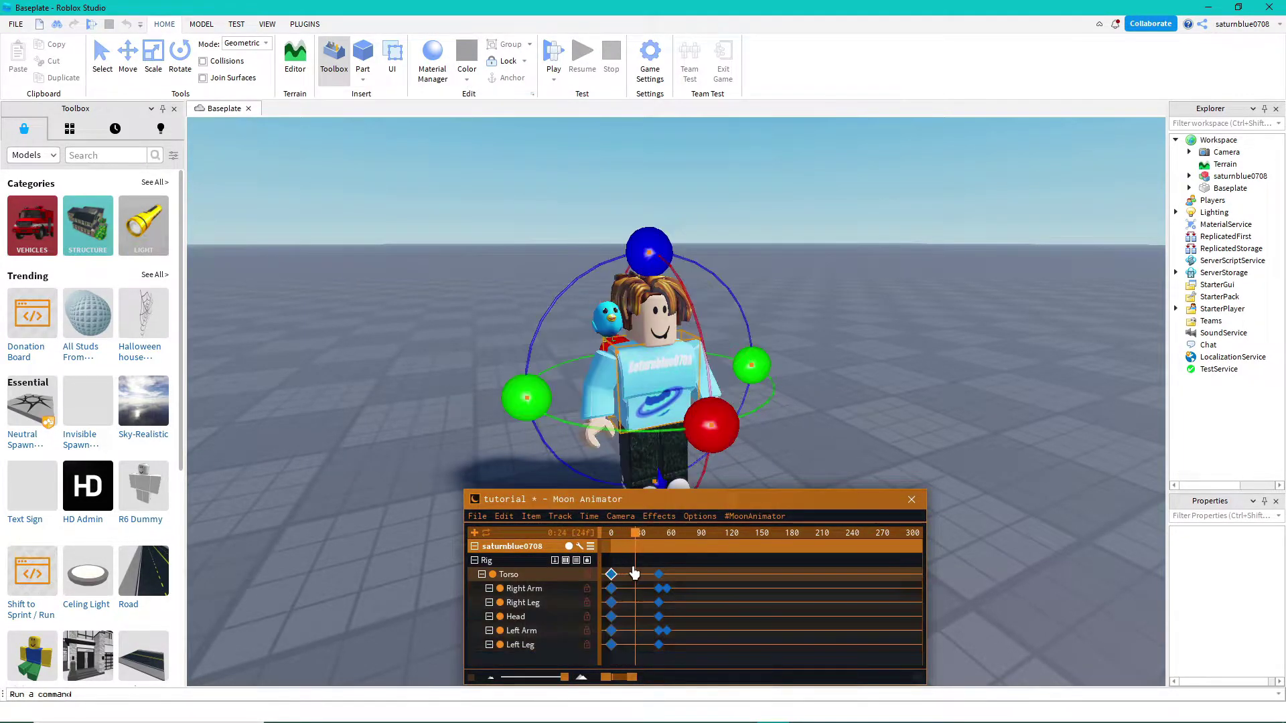
pyautogui.press('space')
# Step: Set the easing of all rig keyframes at frame 47 to Circ
pyautogui.moveTo(645, 570); pyautogui.dragTo(662, 657)
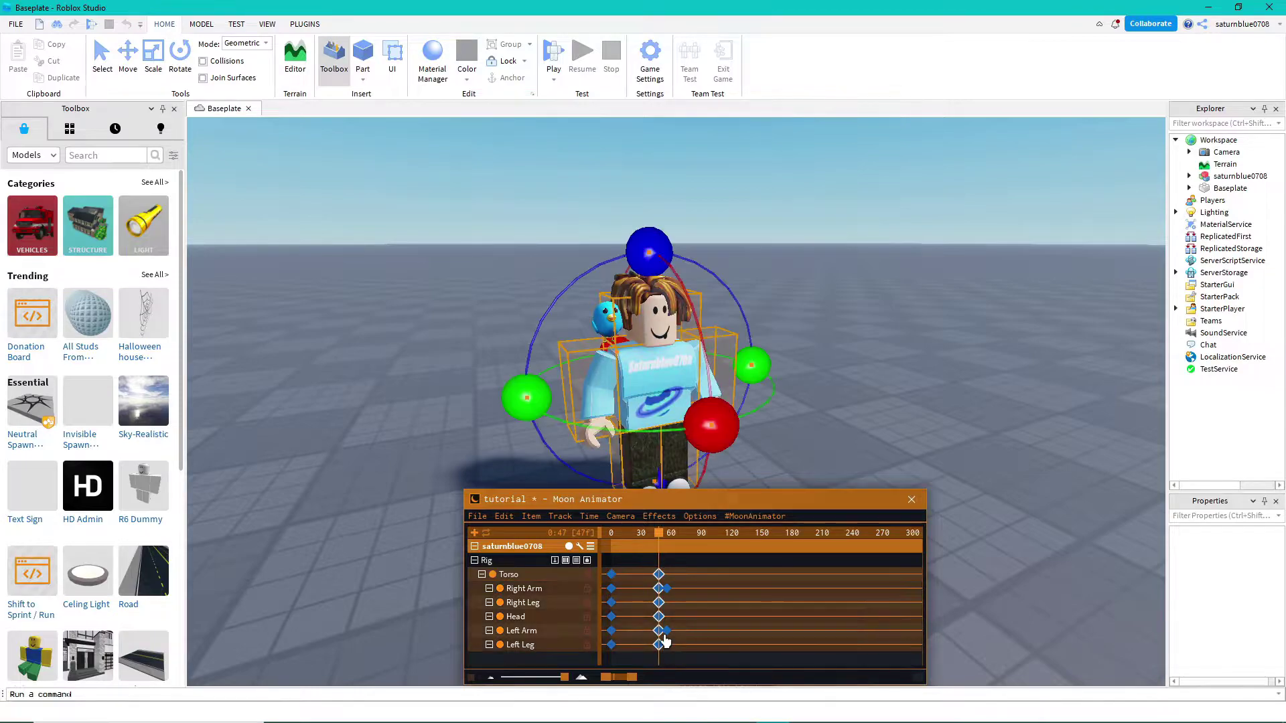
pyautogui.doubleClick(662, 619)
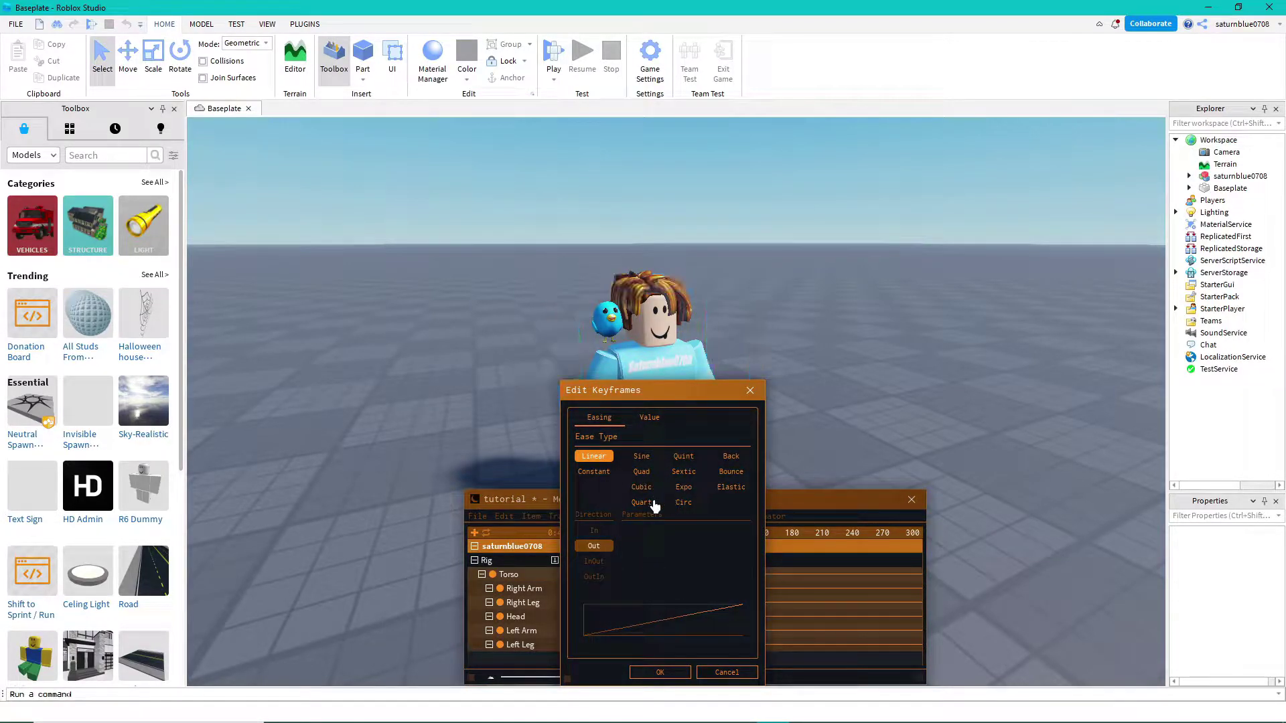
pyautogui.click(690, 508)
pyautogui.click(670, 676)
# Step: Play back the arm raise through frame 55 and inspect the Circ easing up close
pyautogui.click(635, 533)
pyautogui.press('space')
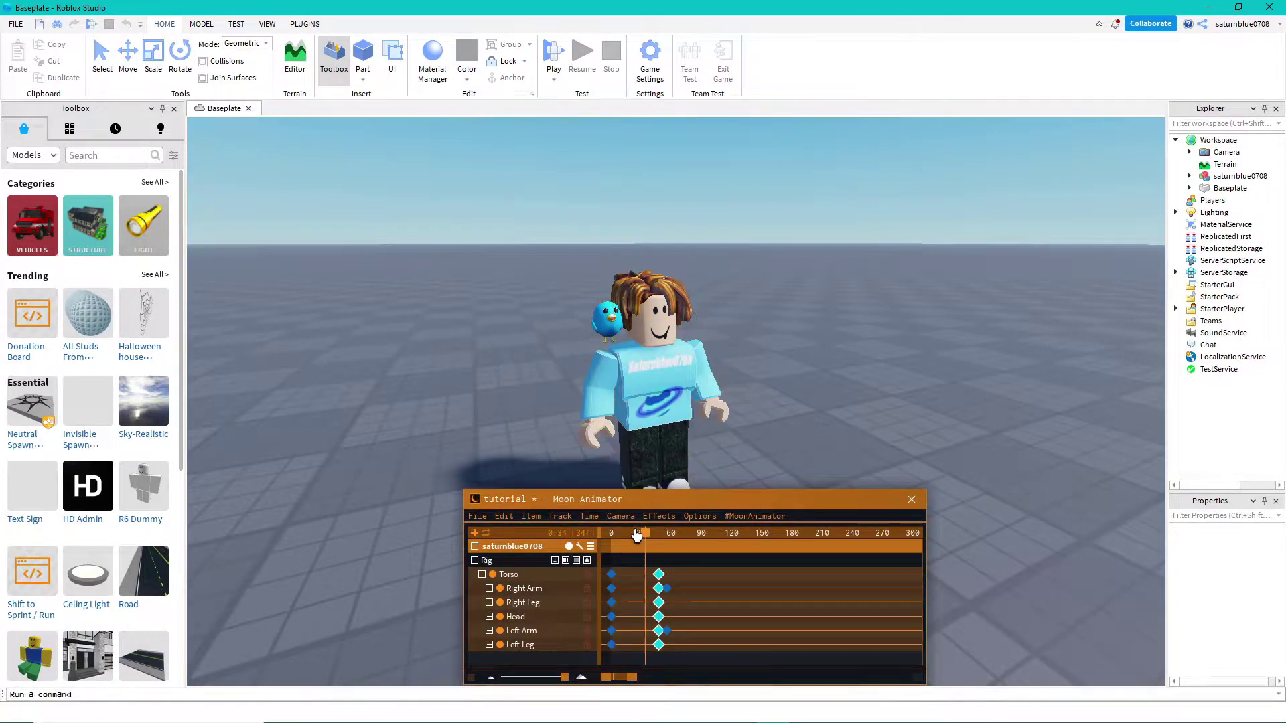
pyautogui.press('space')
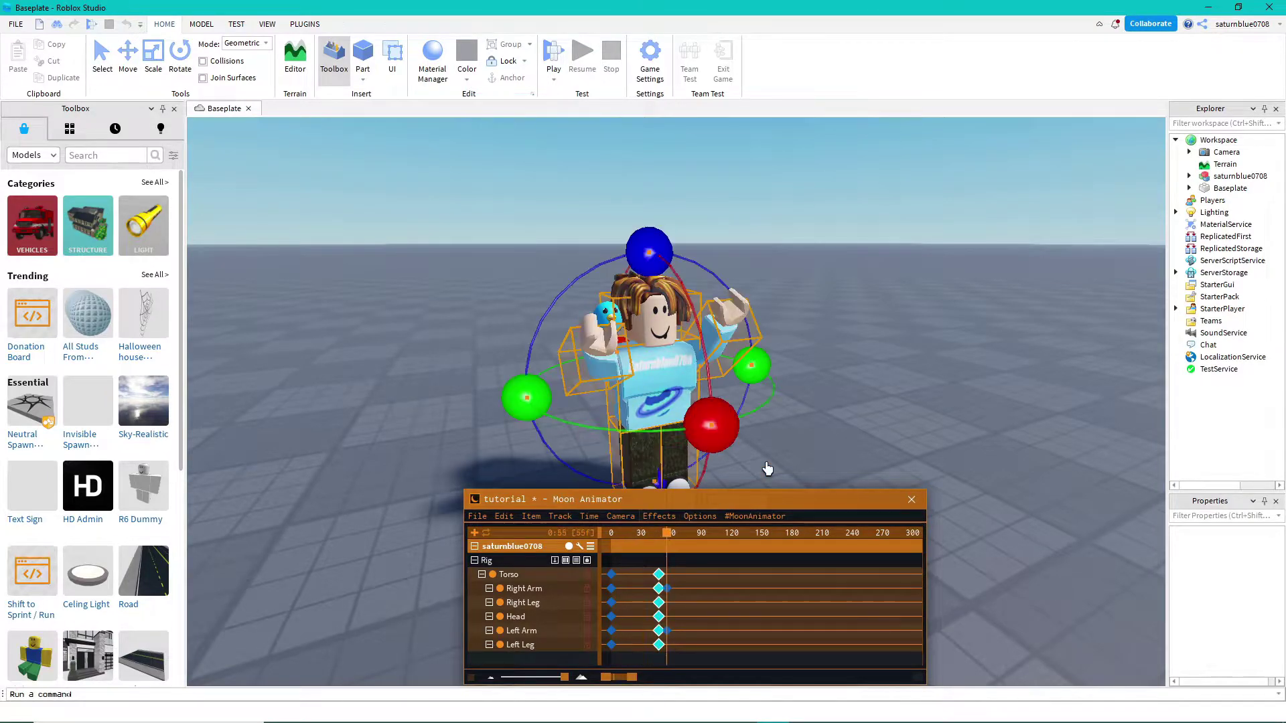
pyautogui.click(845, 434)
pyautogui.moveTo(855, 430); pyautogui.dragTo(865, 428, button='right')
pyautogui.press('space')
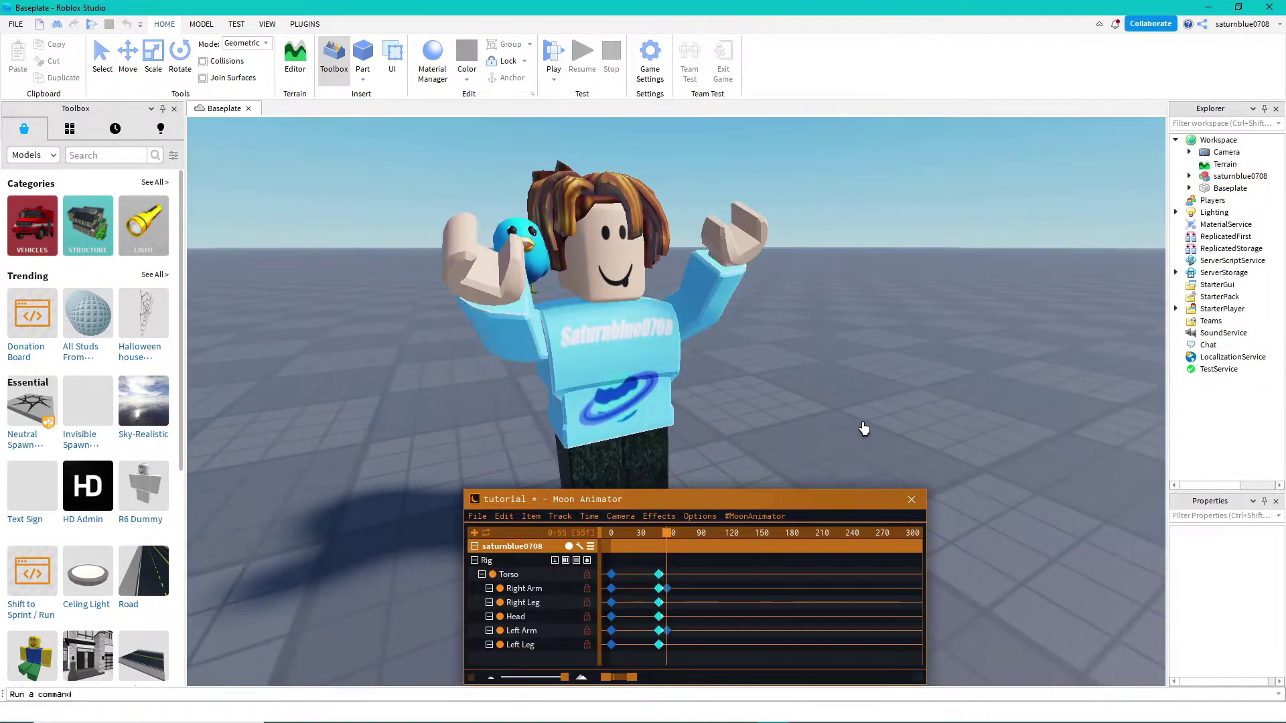
pyautogui.scroll(-5, 864, 428)
pyautogui.scroll(2, 864, 428)
# Step: Set the easing of all rig keyframes at frame 47 to Bounce with the Out direction
pyautogui.click(668, 570)
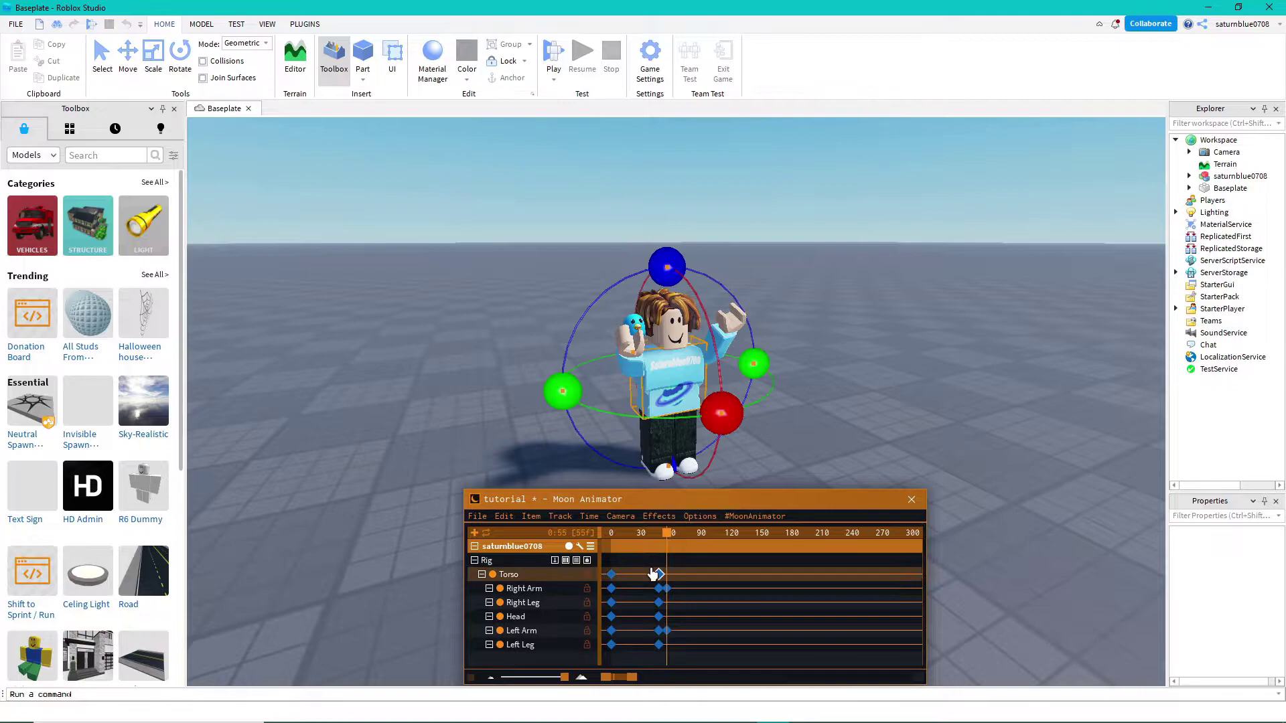
pyautogui.moveTo(648, 565); pyautogui.dragTo(662, 661)
pyautogui.press('8')
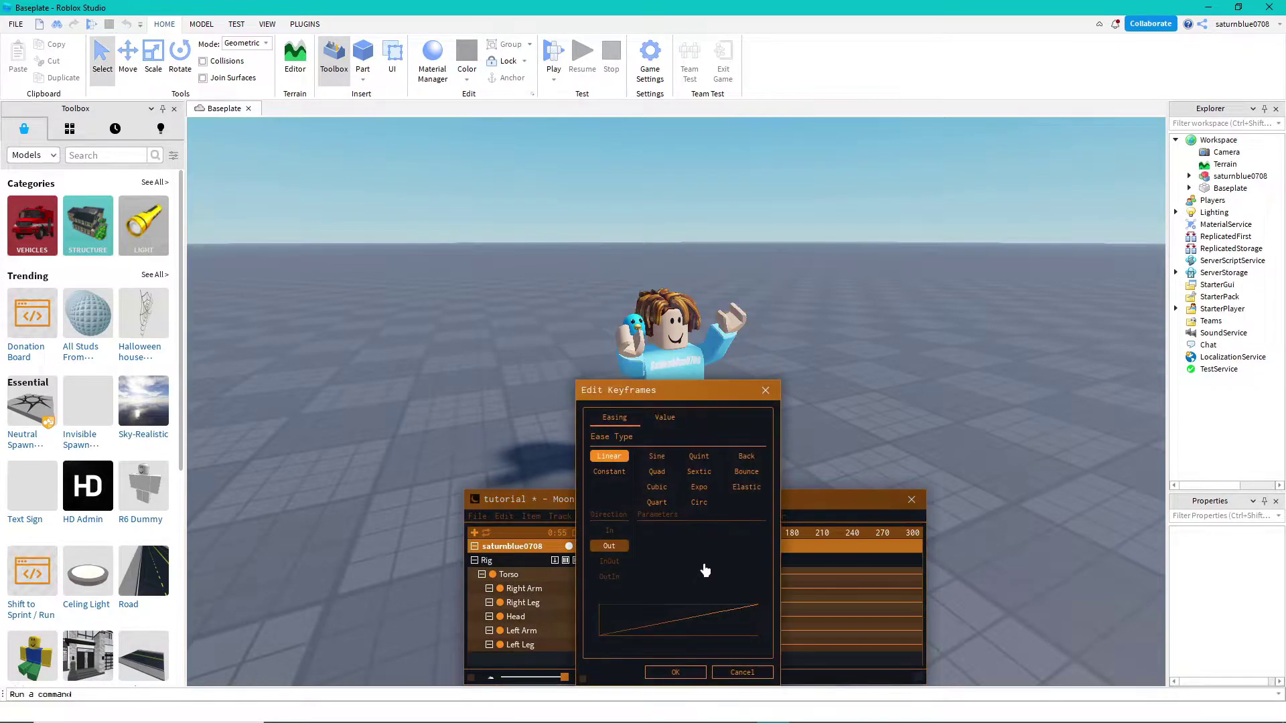
pyautogui.click(747, 473)
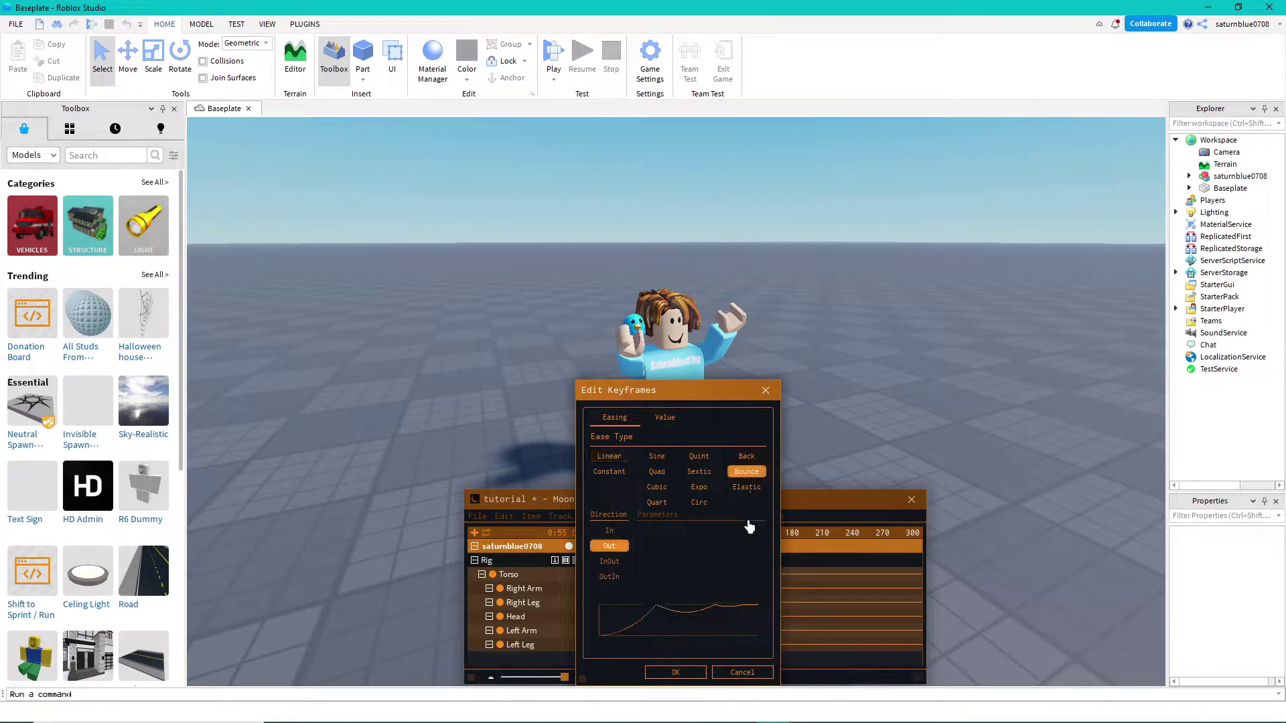
pyautogui.click(702, 673)
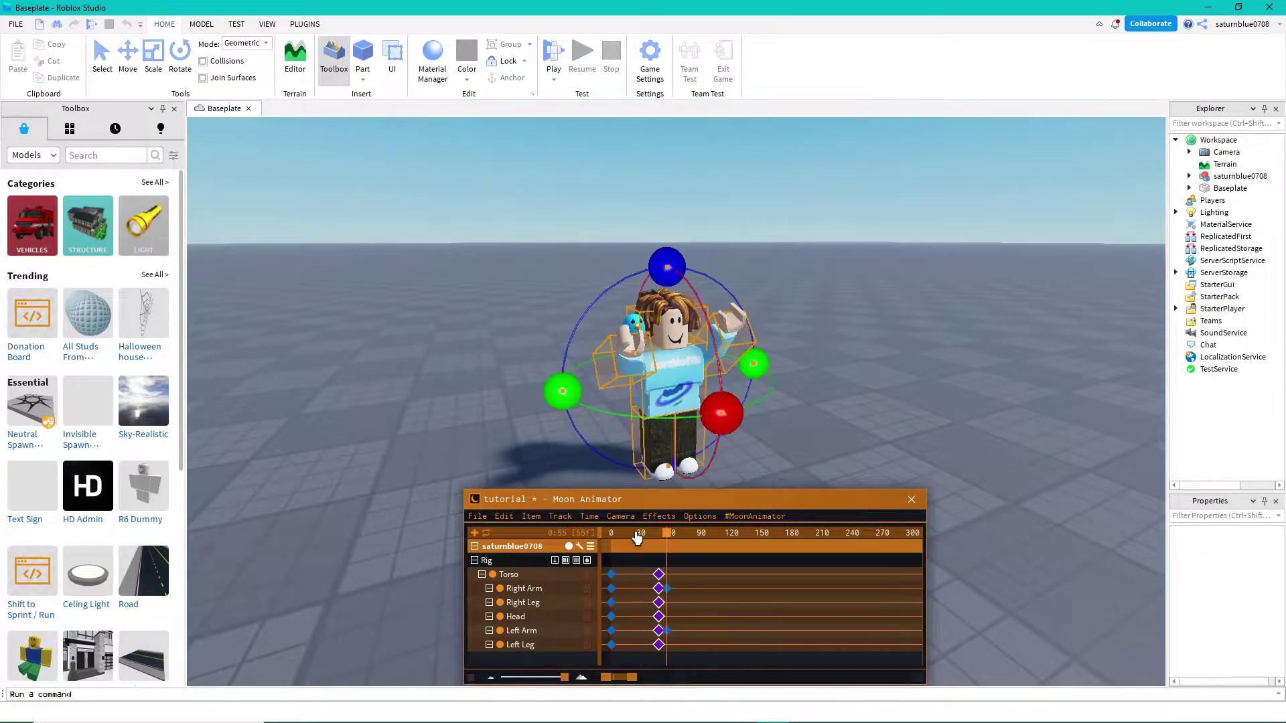
# Step: Deselect the keyframes and play the animation to review the Bounce easing up close
pyautogui.click(705, 584)
pyautogui.scroll(5, 770, 482)
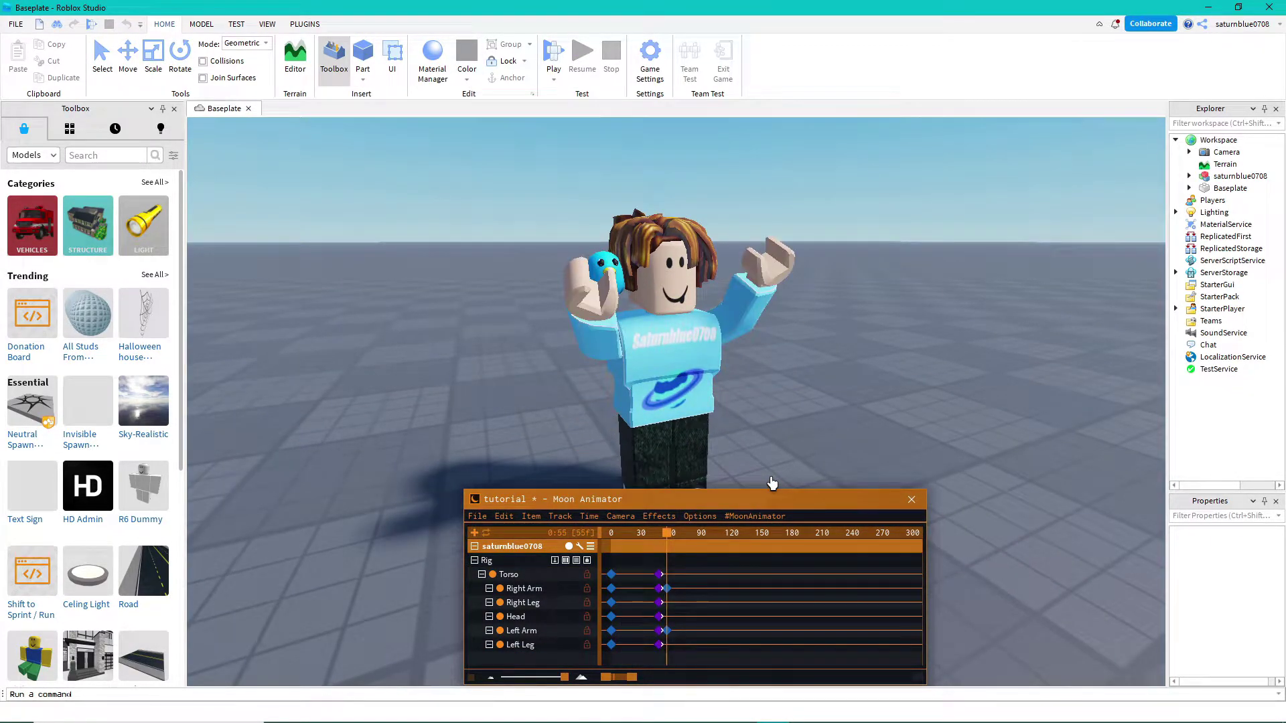
pyautogui.press('space')
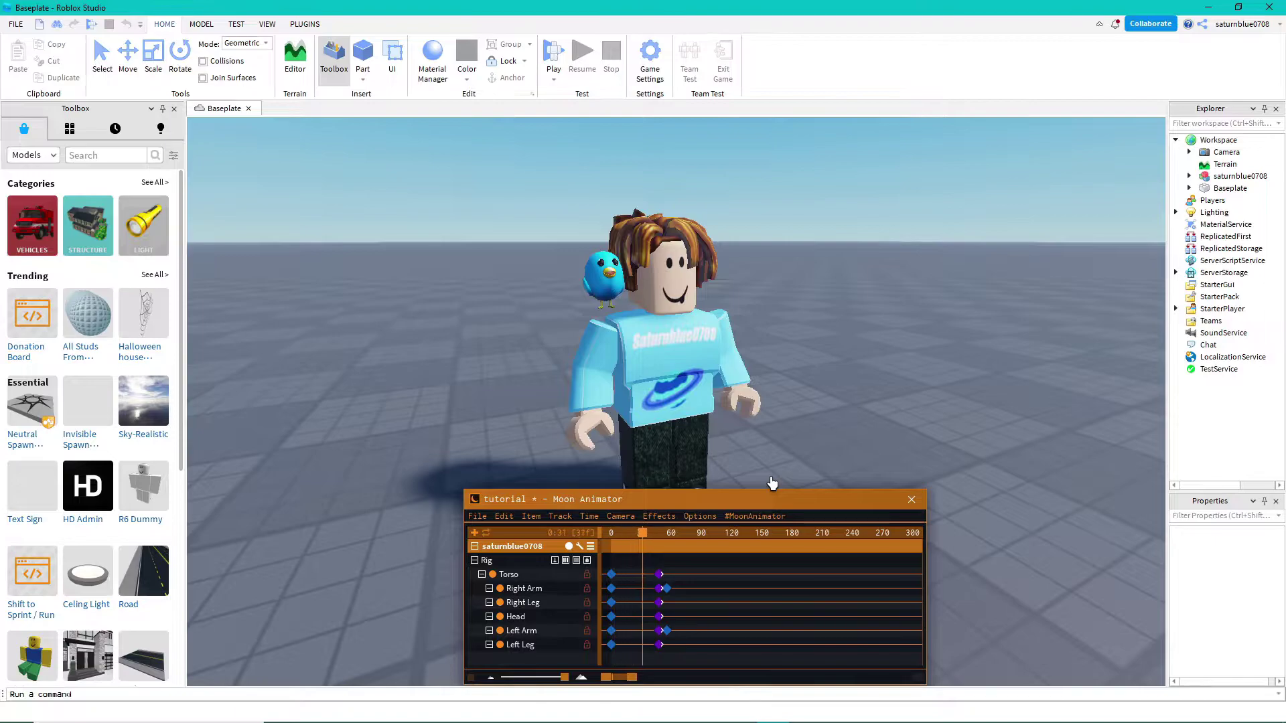
pyautogui.press('space')
pyautogui.scroll(-5, 772, 483)
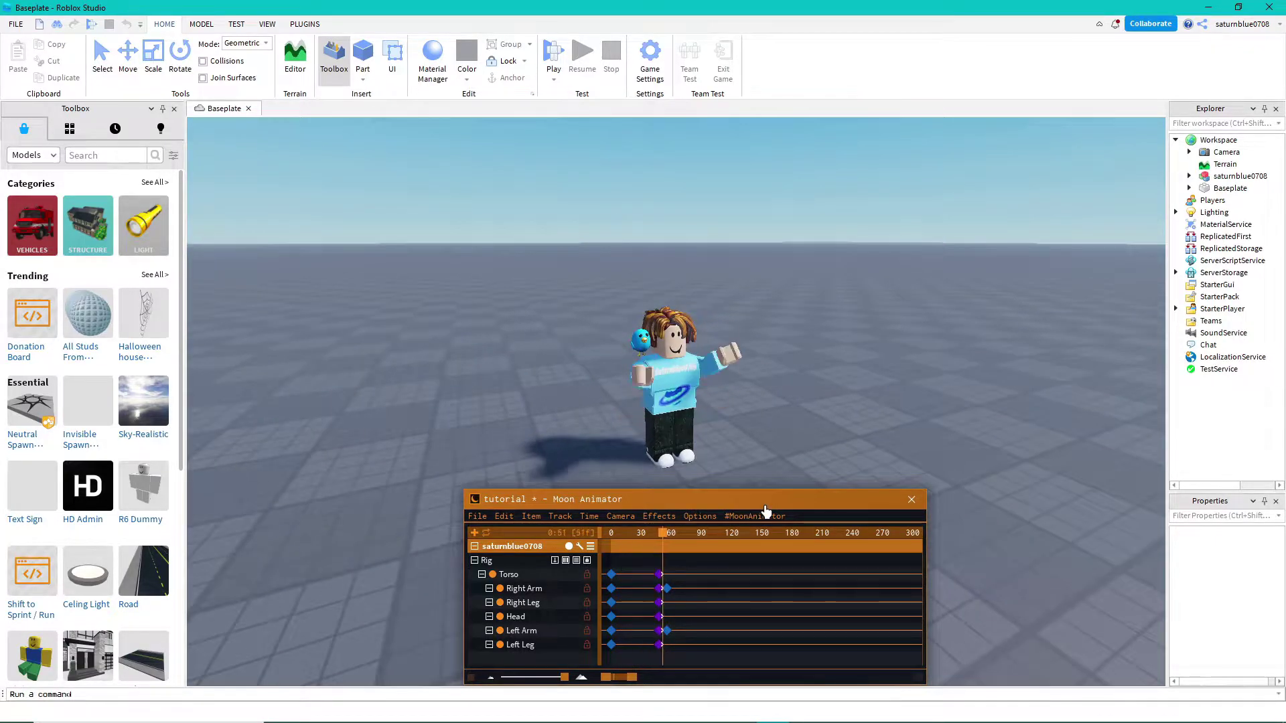
# Step: Undo the Bounce easing on the rig keyframes at frame 47
pyautogui.hotkey('ctrl', 'z')
pyautogui.click(731, 579)
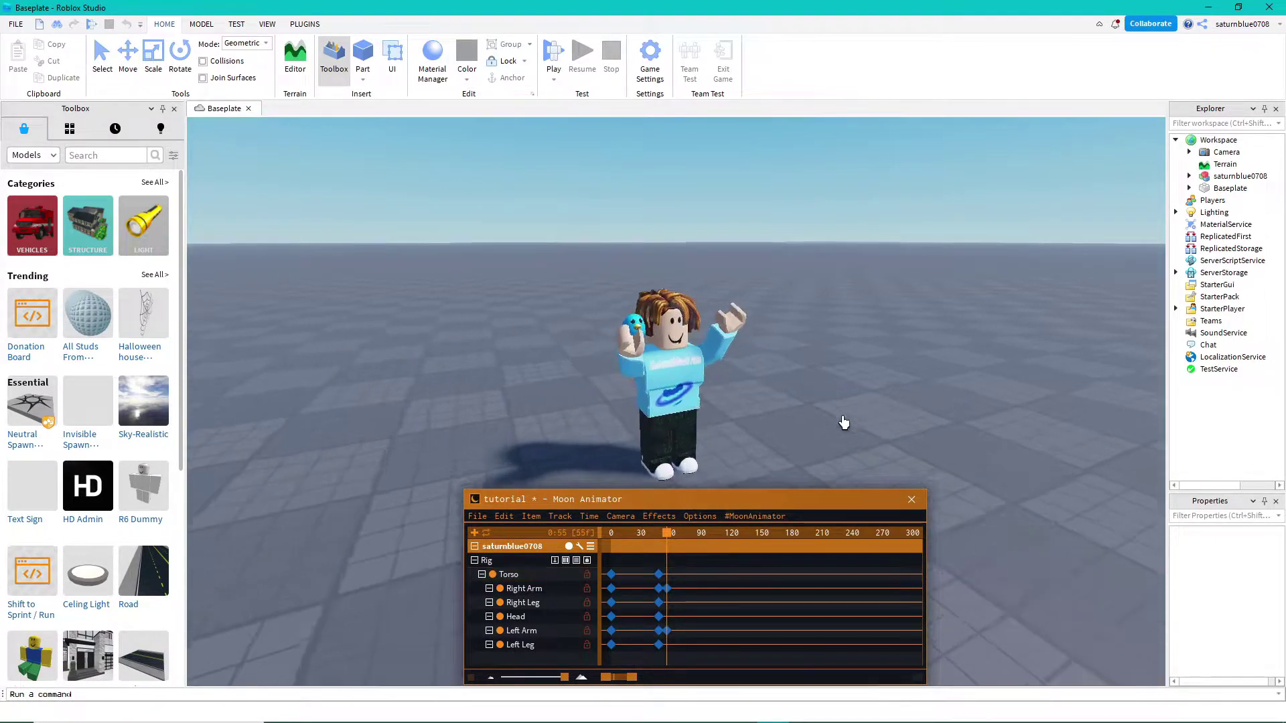
pyautogui.scroll(3, 833, 425)
pyautogui.scroll(-3, 833, 429)
pyautogui.scroll(4, 833, 430)
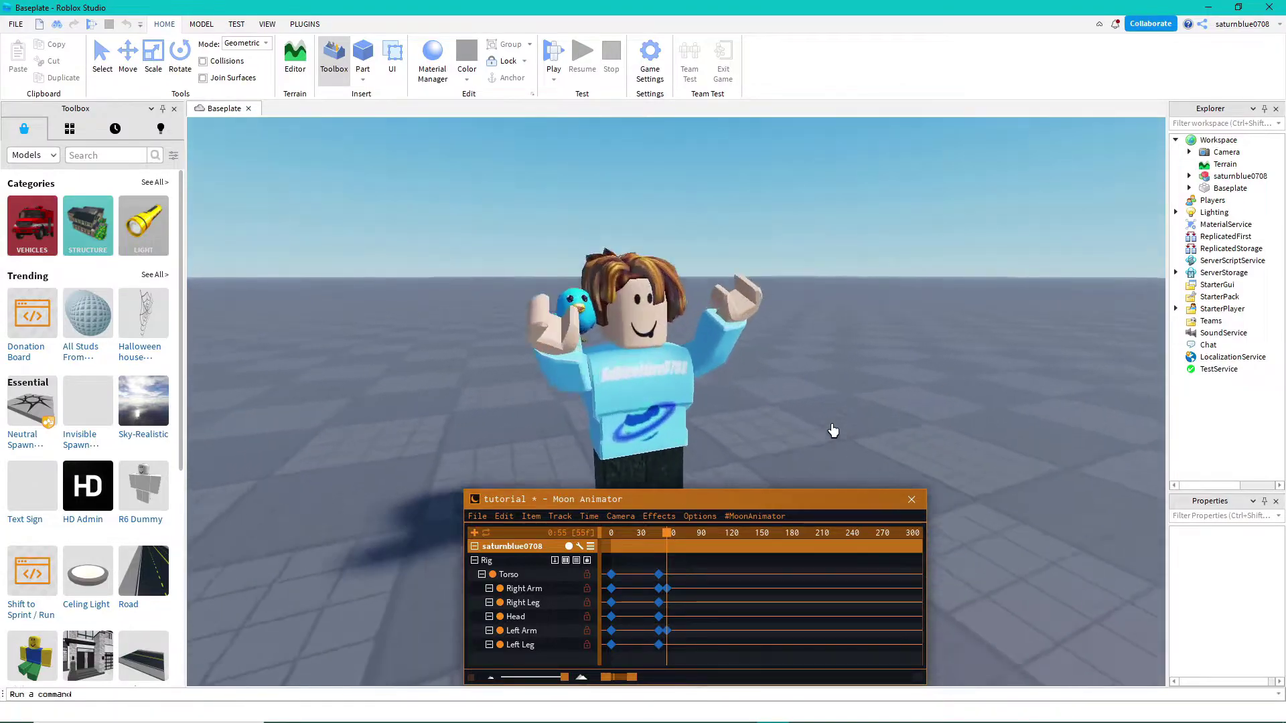
pyautogui.scroll(-5, 833, 431)
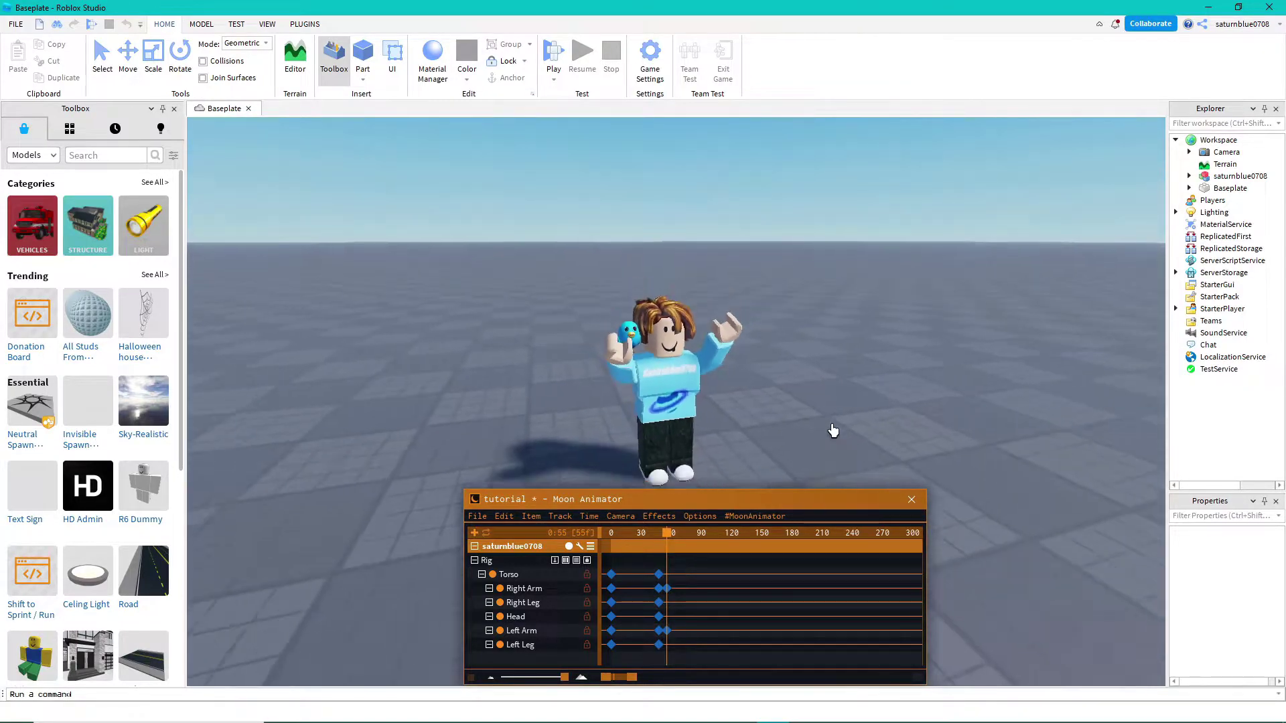
# Step: Switch the torso's handles to Position mode, try moving the torso, and undo the move
pyautogui.click(685, 409)
pyautogui.scroll(4, 698, 406)
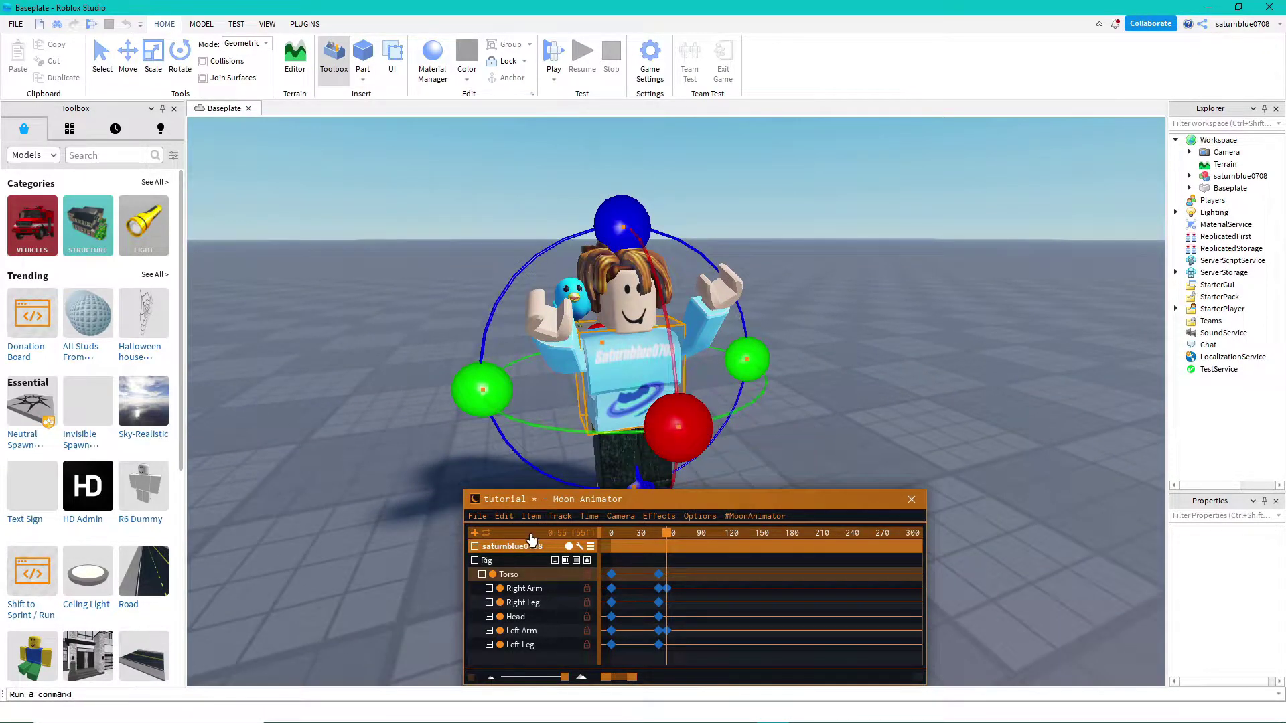
pyautogui.press('r')
pyautogui.moveTo(735, 384); pyautogui.dragTo(627, 379)
pyautogui.hotkey('ctrl', 'z')
pyautogui.moveTo(628, 379); pyautogui.dragTo(631, 381, button='right')
pyautogui.scroll(-4, 630, 380)
pyautogui.scroll(2, 690, 393)
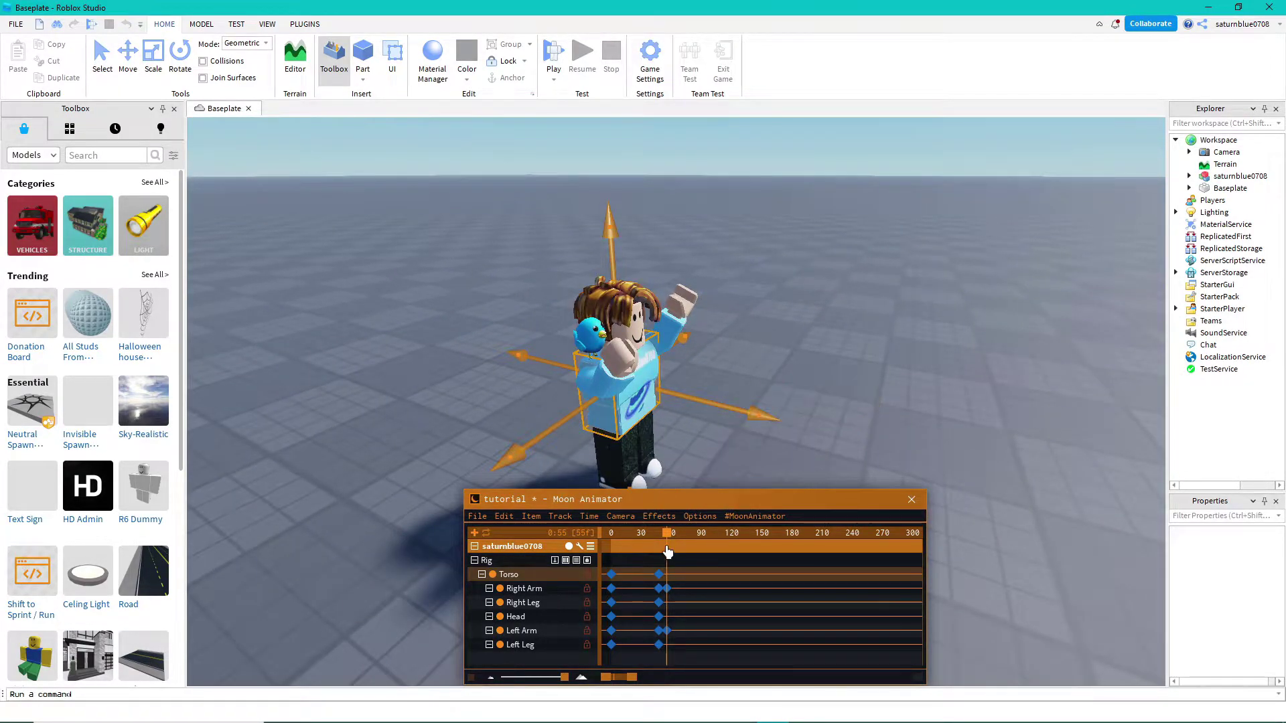
# Step: Delete all existing keyframes of the rig and add fresh ones for every body part at frame 0
pyautogui.moveTo(680, 651); pyautogui.dragTo(603, 540)
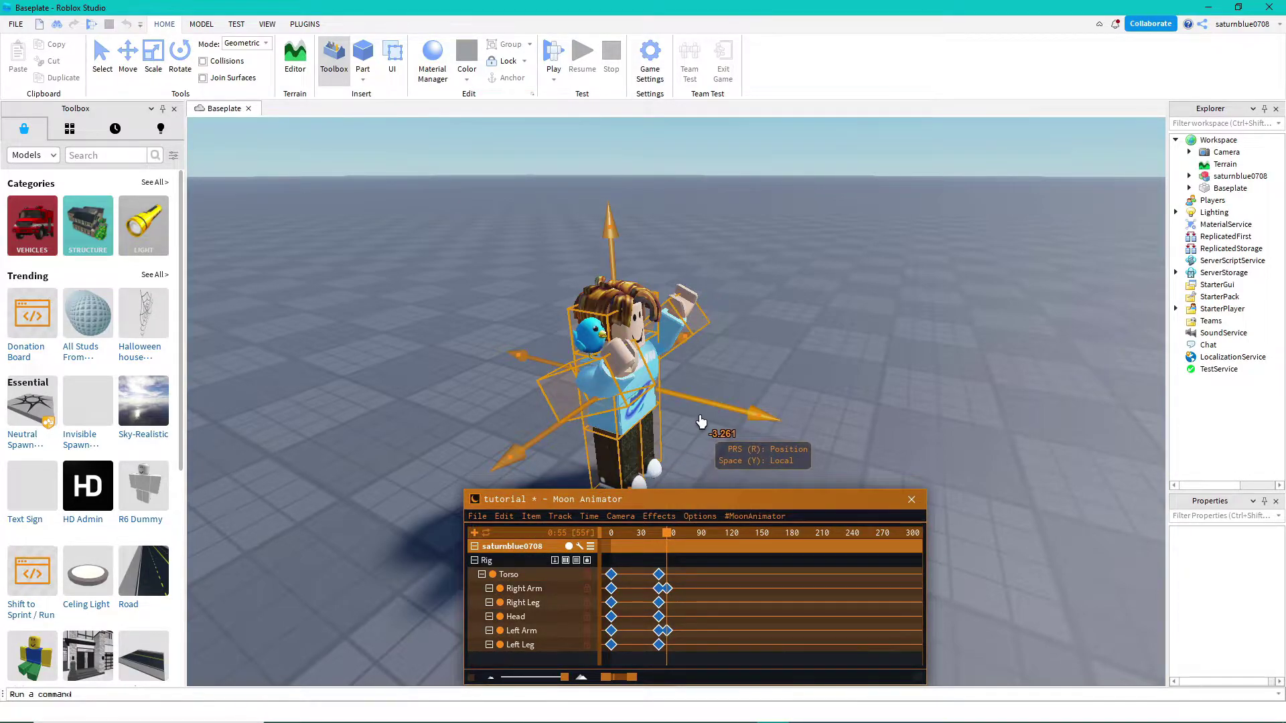
pyautogui.press('Delete')
pyautogui.click(615, 533)
pyautogui.click(500, 564)
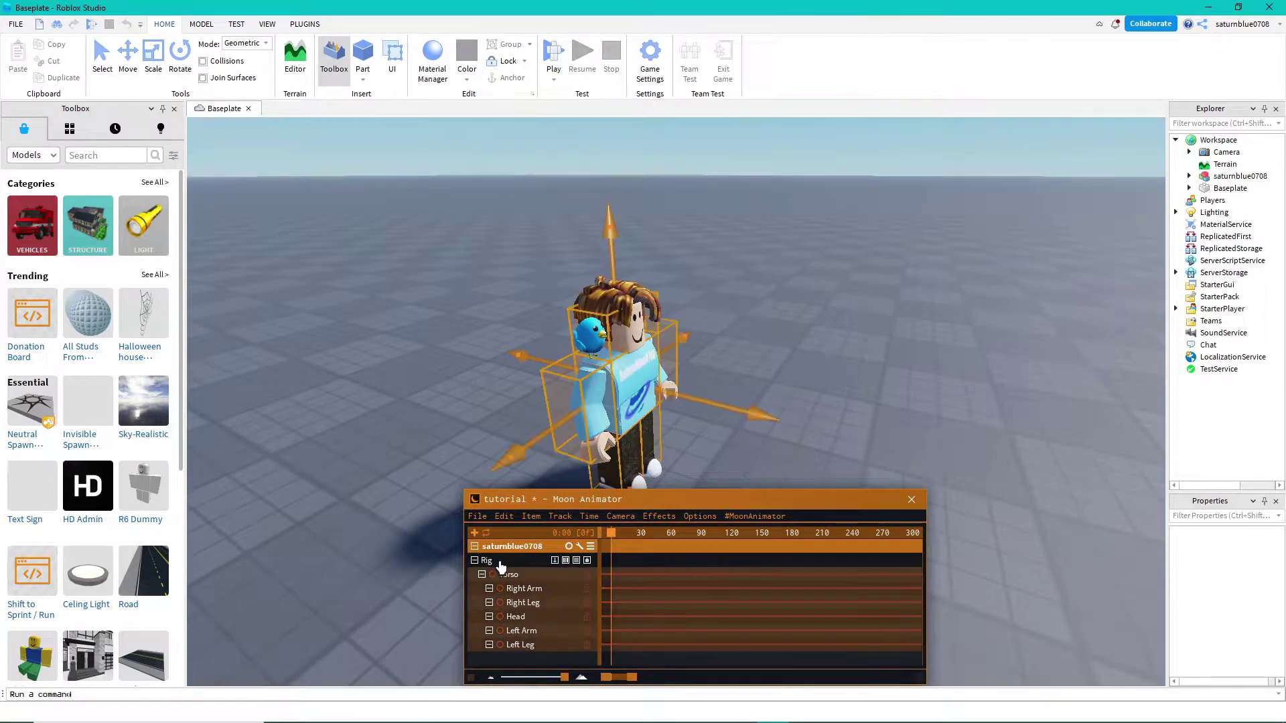
pyautogui.press('=')
# Step: Add keyframes for the whole rig at about frame 43 and advance the playhead to about frame 52
pyautogui.click(741, 467)
pyautogui.moveTo(741, 468); pyautogui.dragTo(741, 463, button='right')
pyautogui.click(688, 364)
pyautogui.click(709, 381)
pyautogui.moveTo(713, 380); pyautogui.dragTo(714, 380, button='right')
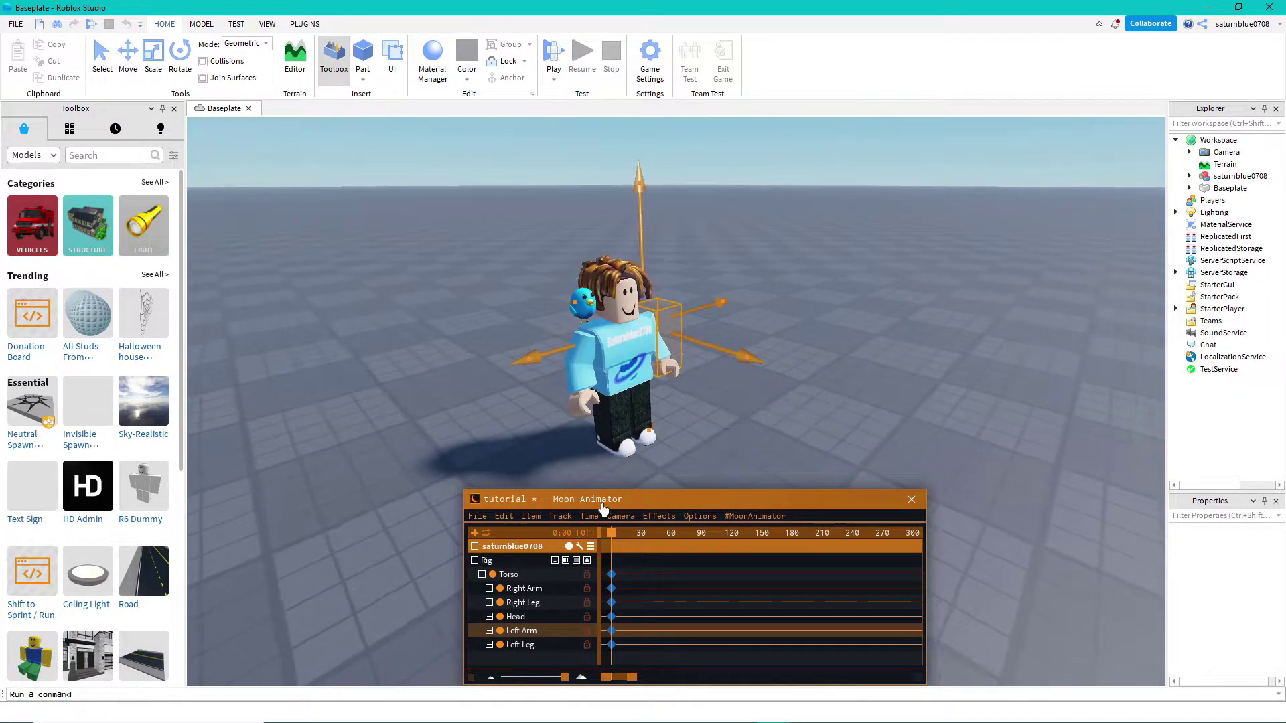
pyautogui.click(632, 534)
pyautogui.moveTo(653, 542); pyautogui.dragTo(667, 544)
pyautogui.click(524, 566)
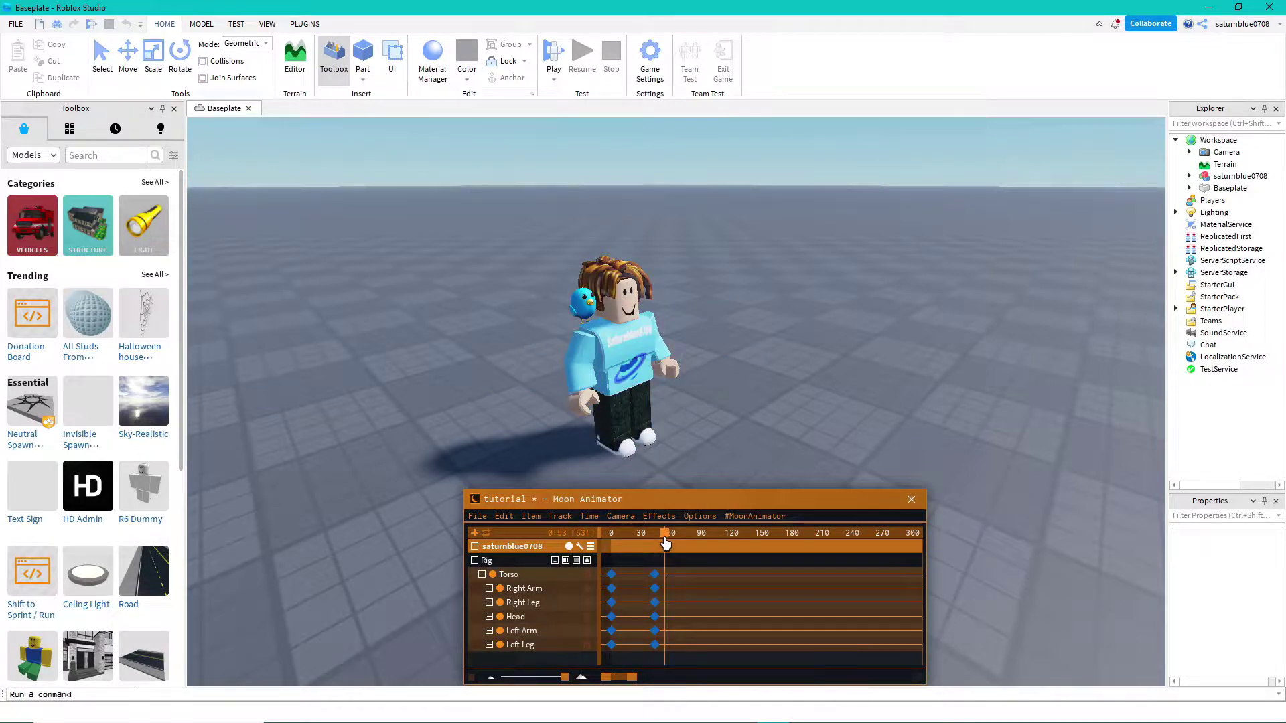
# Step: Rotate the rig's arms and legs into walking poses in the keyframes after about frame 43
pyautogui.moveTo(755, 371); pyautogui.dragTo(745, 366, button='right')
pyautogui.click(617, 377)
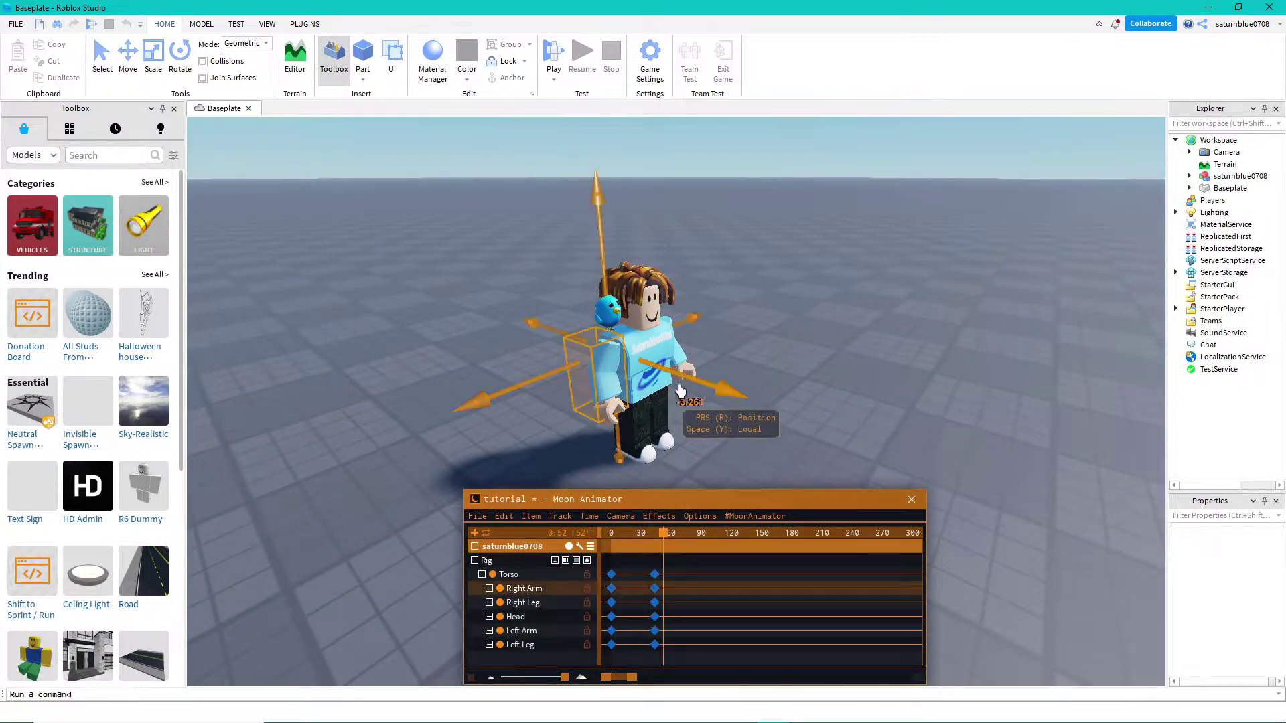
pyautogui.press('r')
pyautogui.moveTo(710, 397); pyautogui.dragTo(753, 392)
pyautogui.click(665, 368)
pyautogui.click(669, 423)
pyautogui.click(647, 429)
pyautogui.moveTo(709, 442); pyautogui.dragTo(684, 459)
pyautogui.click(688, 379)
pyautogui.moveTo(761, 359); pyautogui.dragTo(744, 394)
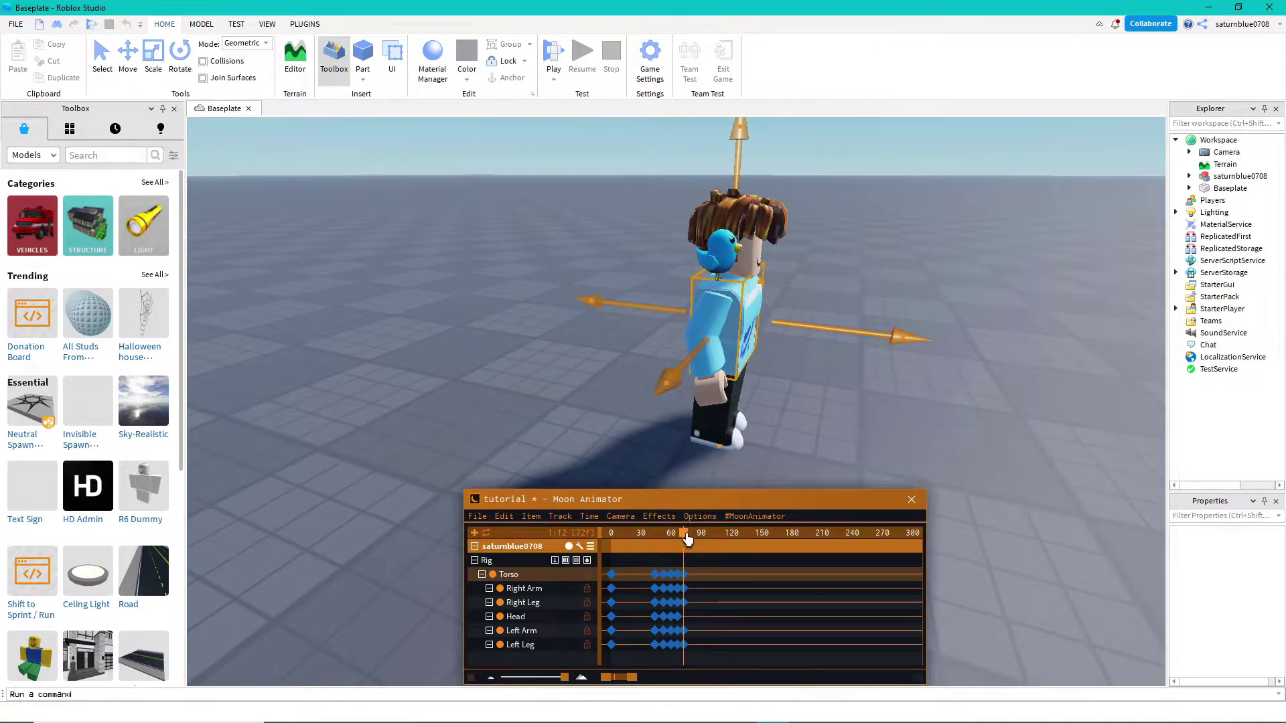
# Step: Play the walk from about frame 47 and add keyframes for the whole rig at frame 72
pyautogui.moveTo(686, 535); pyautogui.dragTo(658, 535)
pyautogui.press('space')
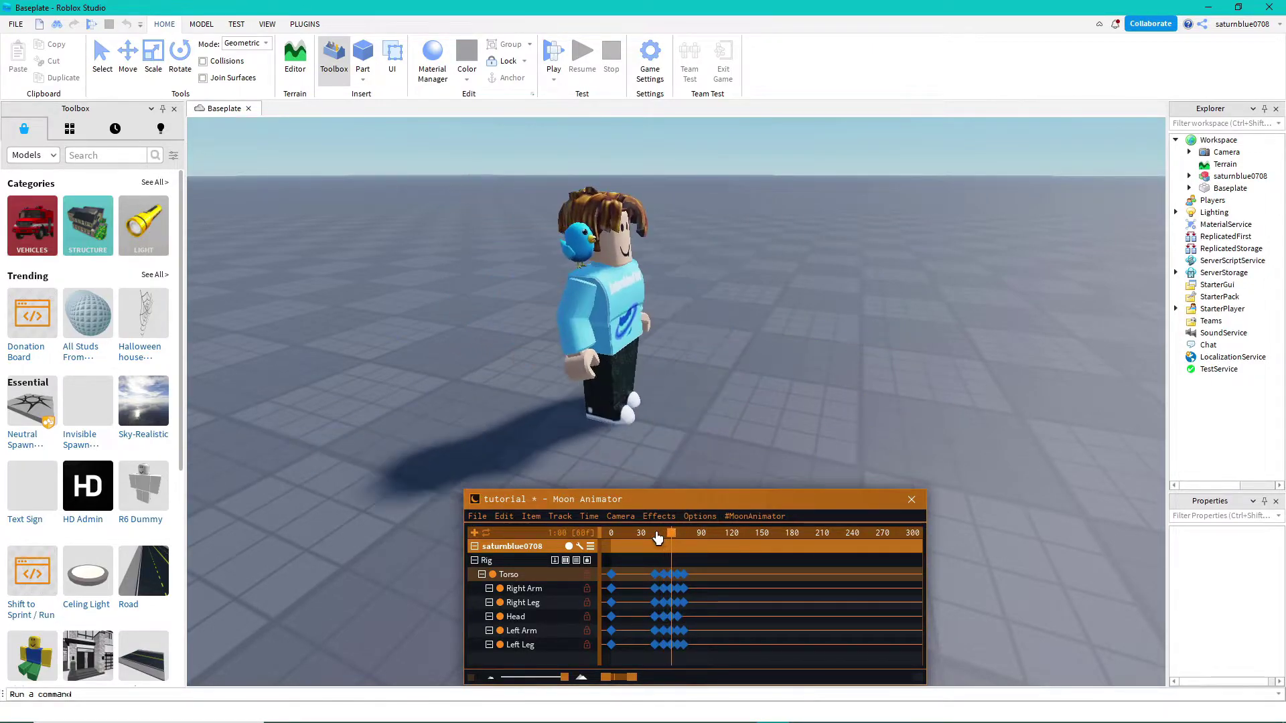
pyautogui.click(508, 561)
pyautogui.press('+')
# Step: Replay the walk up to frame 72 from earlier frames and focus the view on the character
pyautogui.moveTo(783, 451); pyautogui.dragTo(670, 463, button='right')
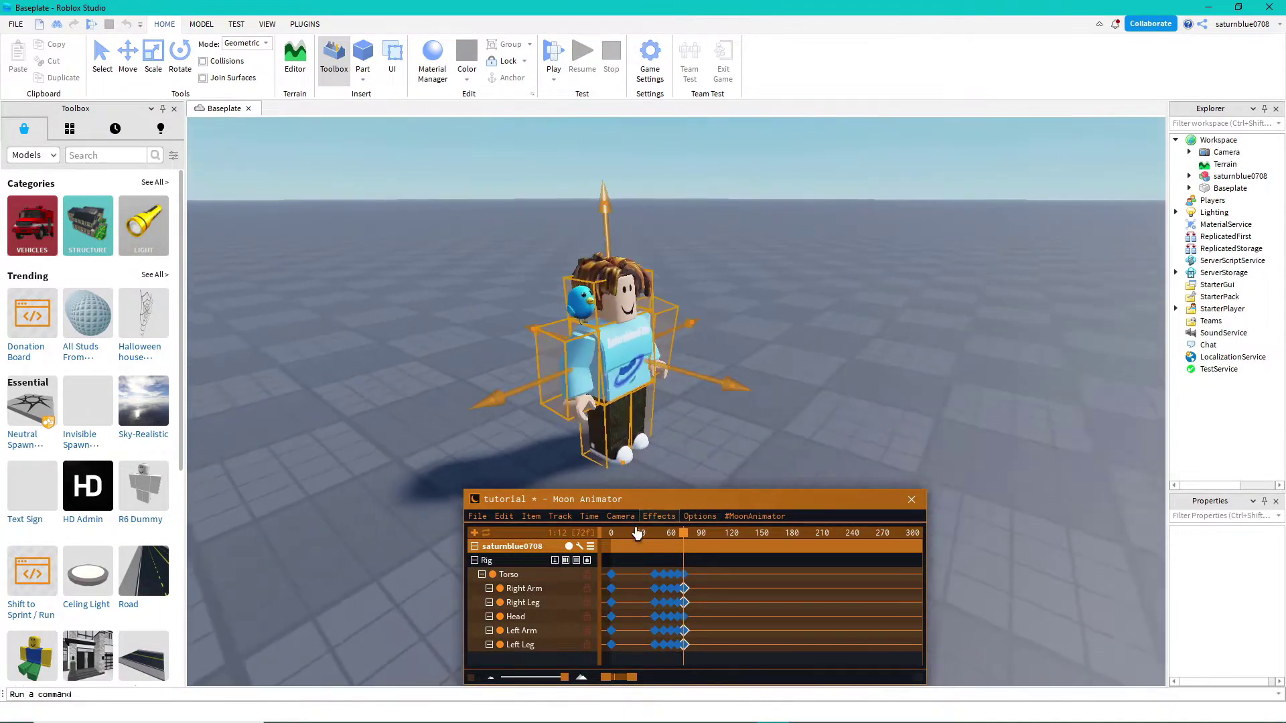
pyautogui.moveTo(637, 534); pyautogui.dragTo(625, 536)
pyautogui.press('space')
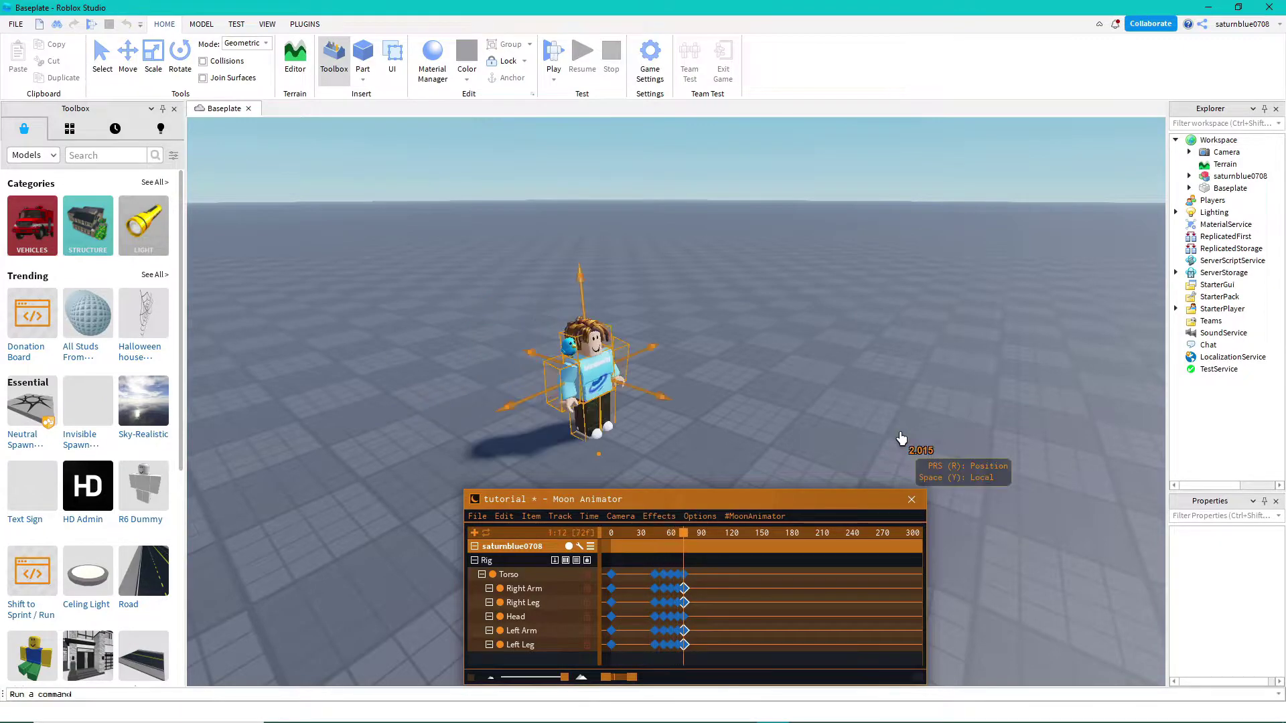
pyautogui.moveTo(659, 536); pyautogui.dragTo(647, 536)
pyautogui.press('space')
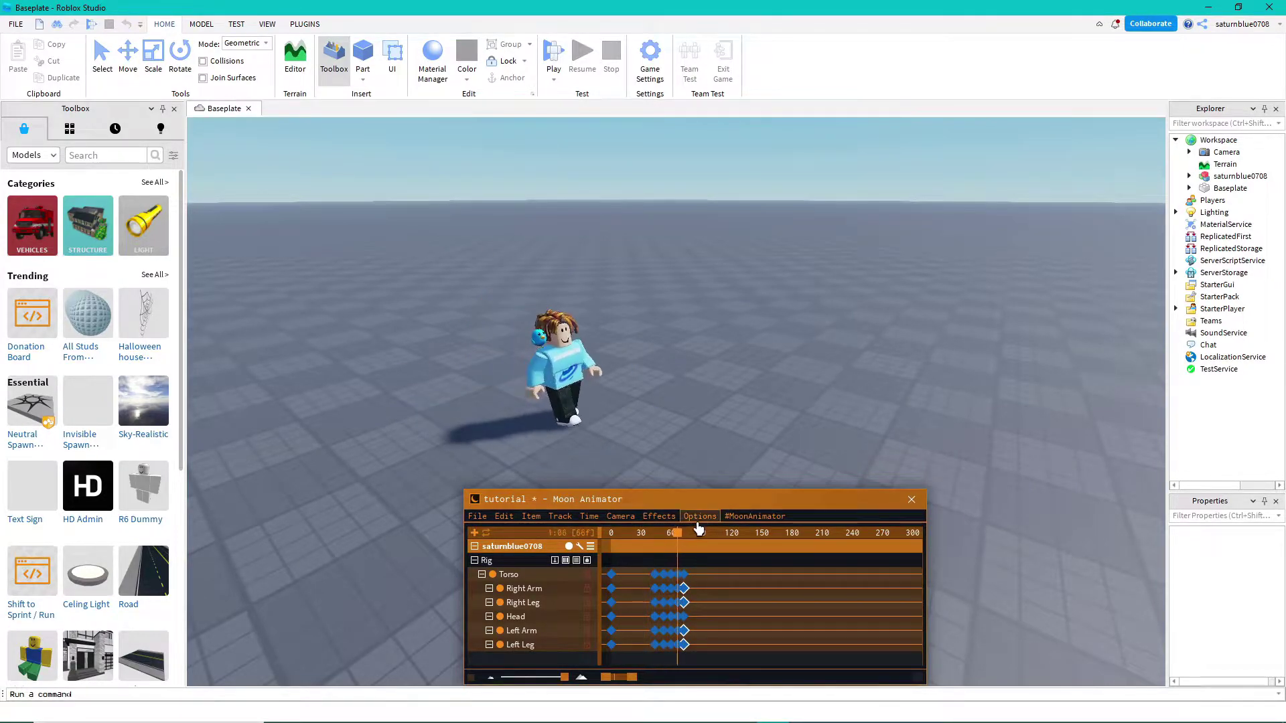
pyautogui.press('f')
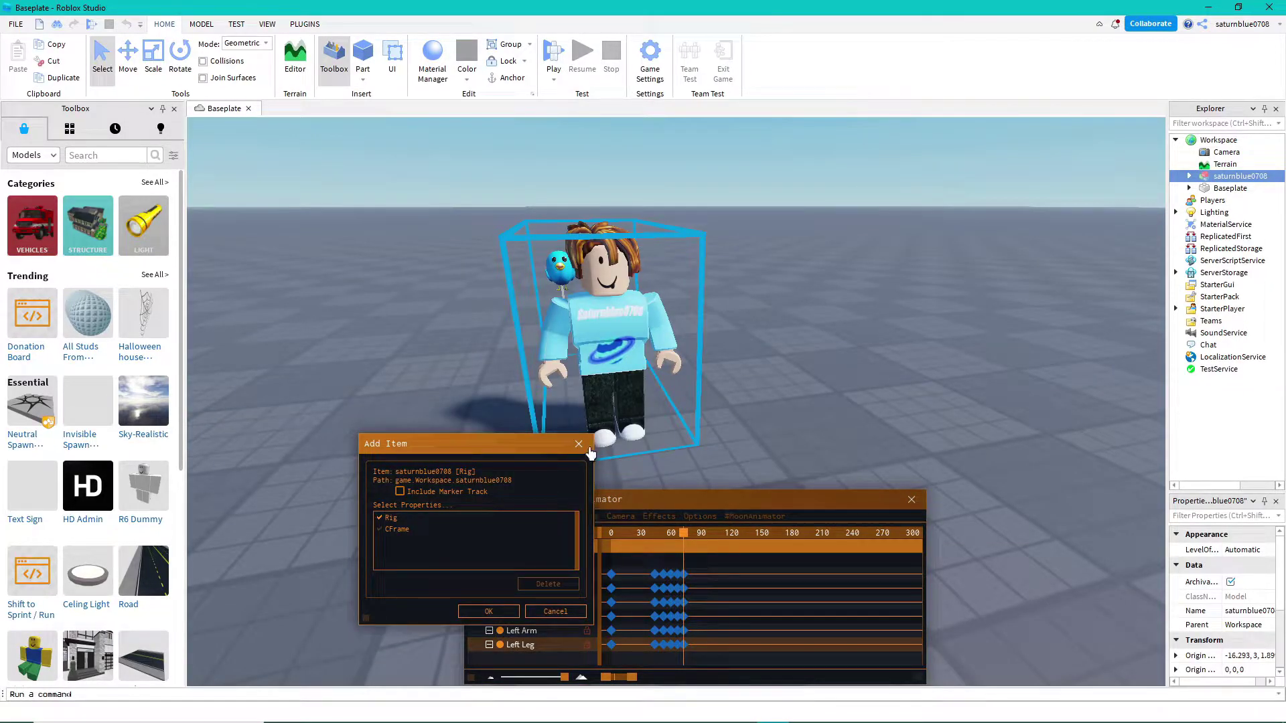
# Step: Dismiss the Add Item dialog and delete the character rig item from the animation
pyautogui.click(580, 445)
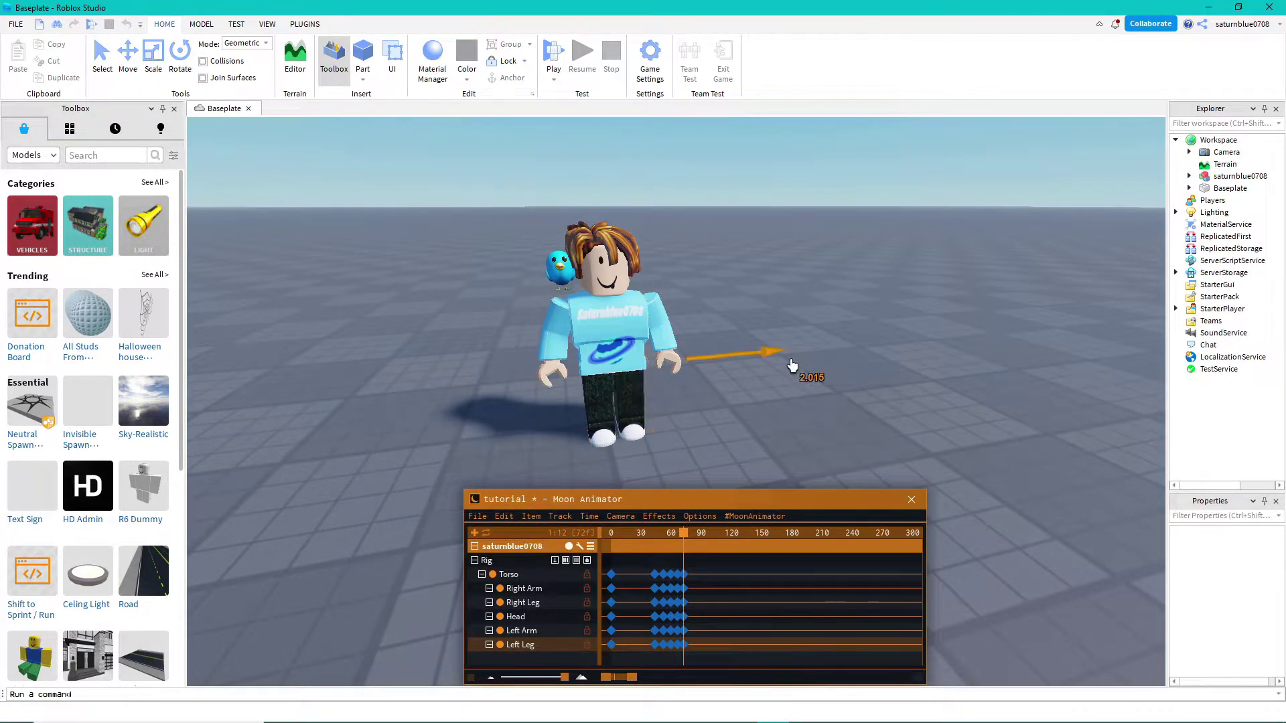
pyautogui.click(947, 322)
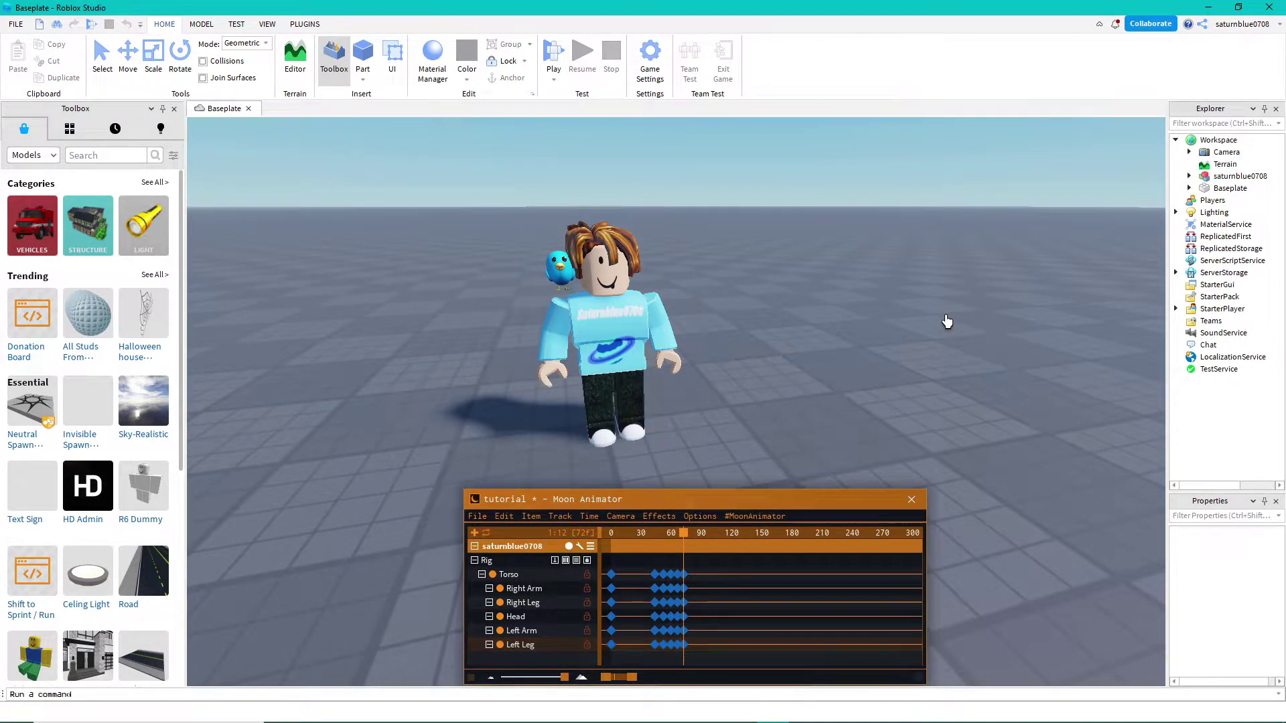
pyautogui.click(579, 549)
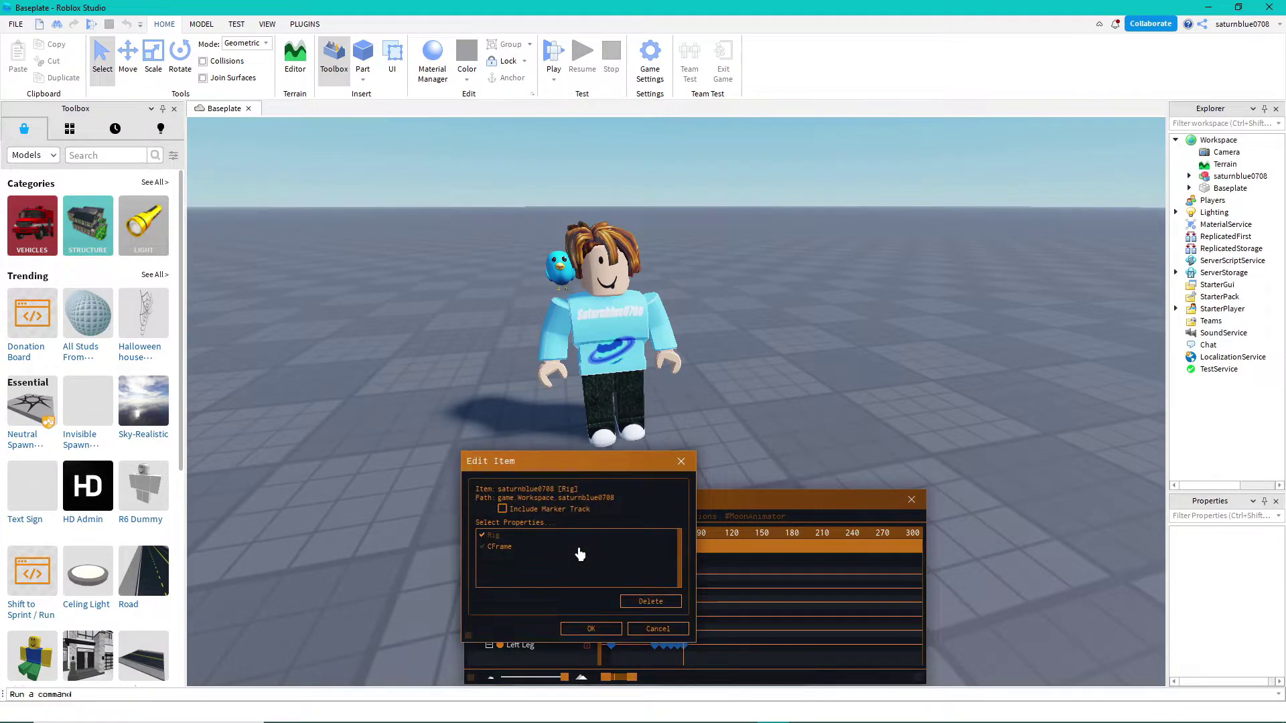
pyautogui.click(642, 602)
pyautogui.scroll(4, 636, 316)
pyautogui.moveTo(636, 316); pyautogui.dragTo(635, 315, button='right')
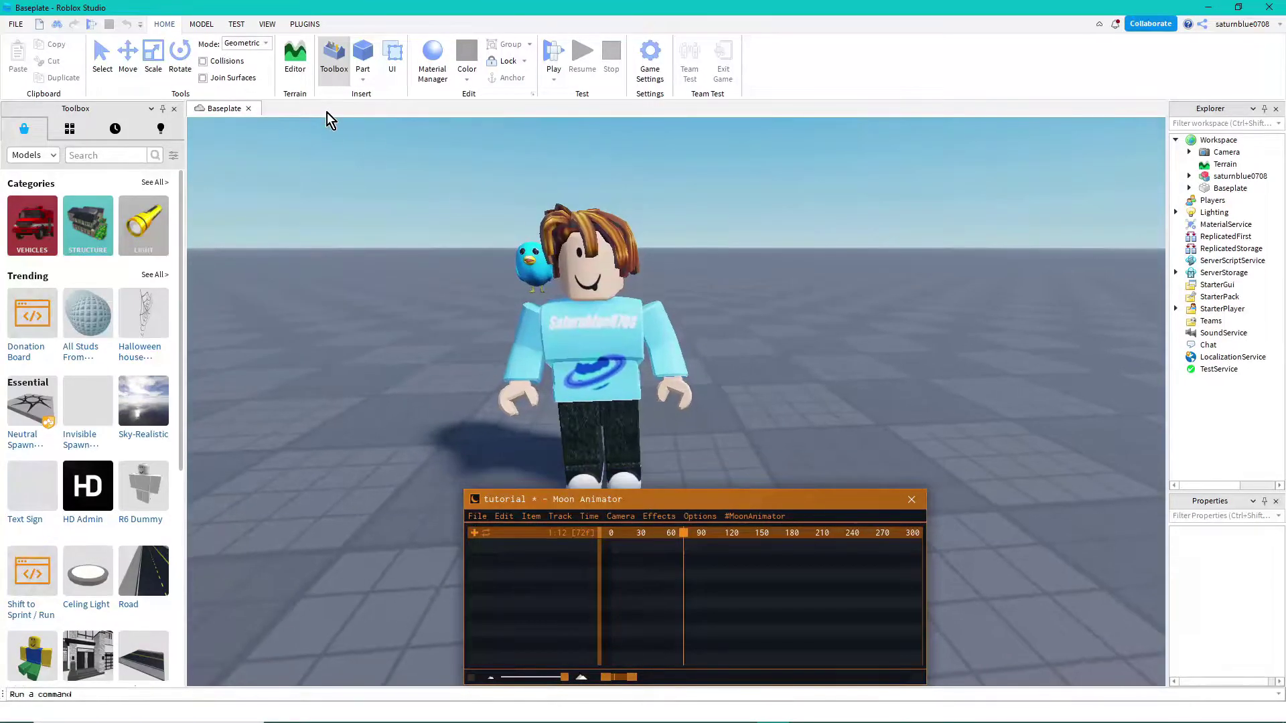
# Step: Search the Toolbox models for "flashlight"
pyautogui.click(101, 66)
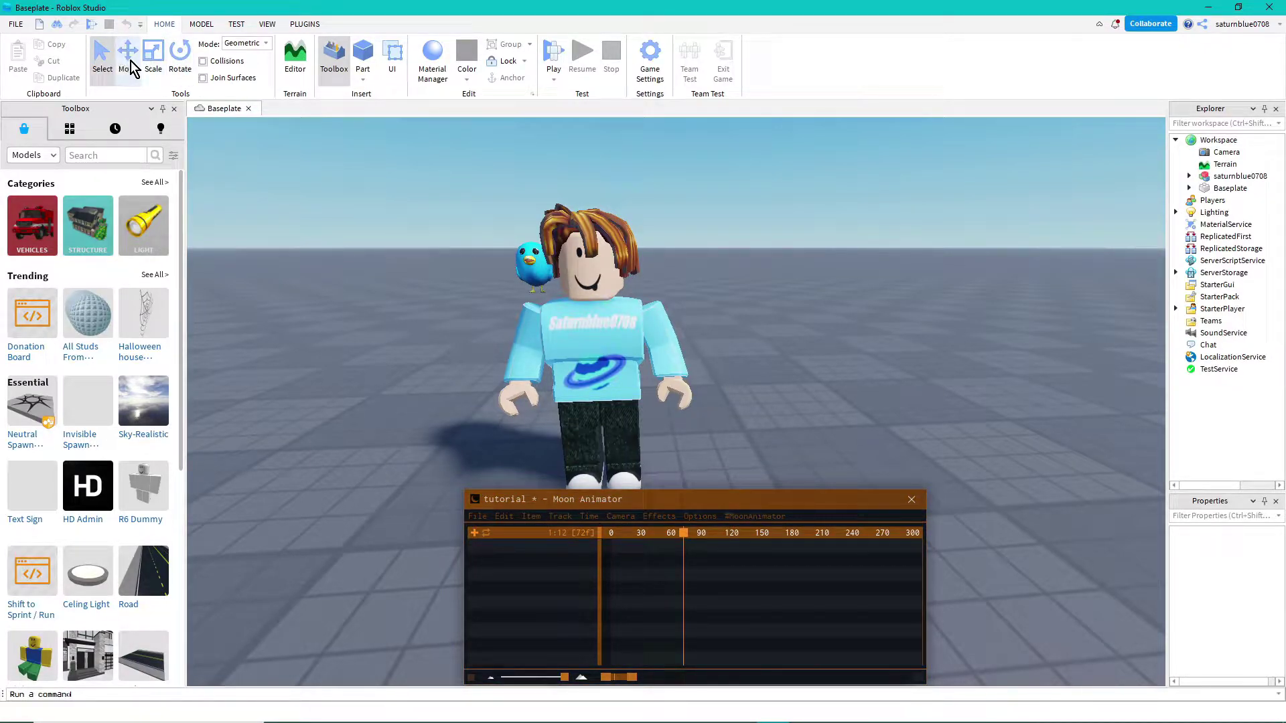
pyautogui.scroll(-4, 465, 280)
pyautogui.scroll(-1, 464, 280)
pyautogui.moveTo(510, 245); pyautogui.dragTo(511, 249, button='right')
pyautogui.scroll(3, 512, 248)
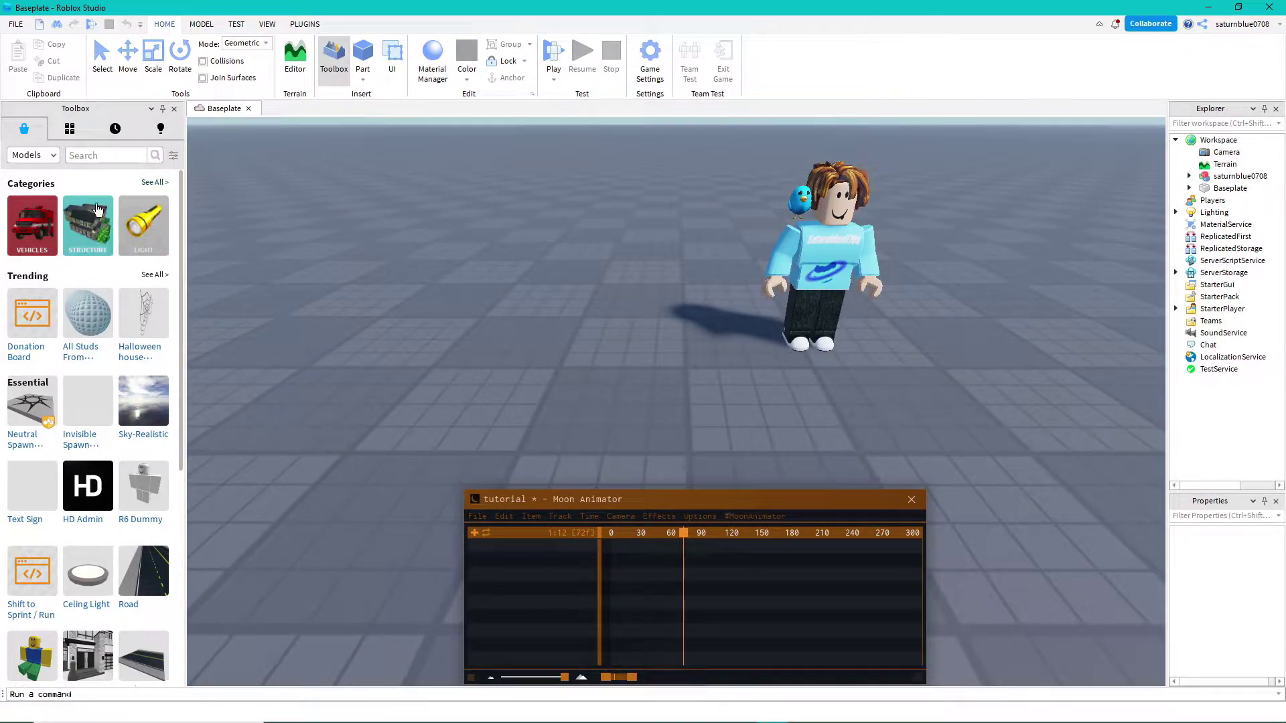
pyautogui.click(104, 154)
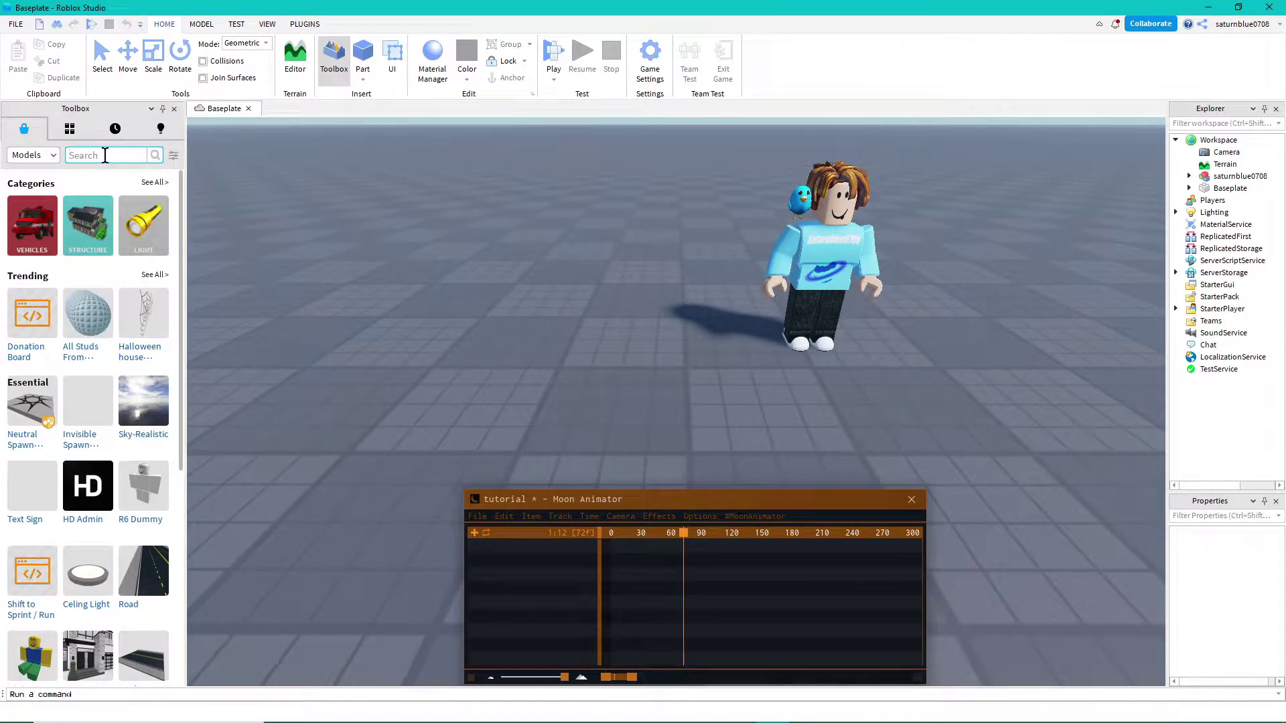
pyautogui.write('flashlgiht')
pyautogui.press('Return')
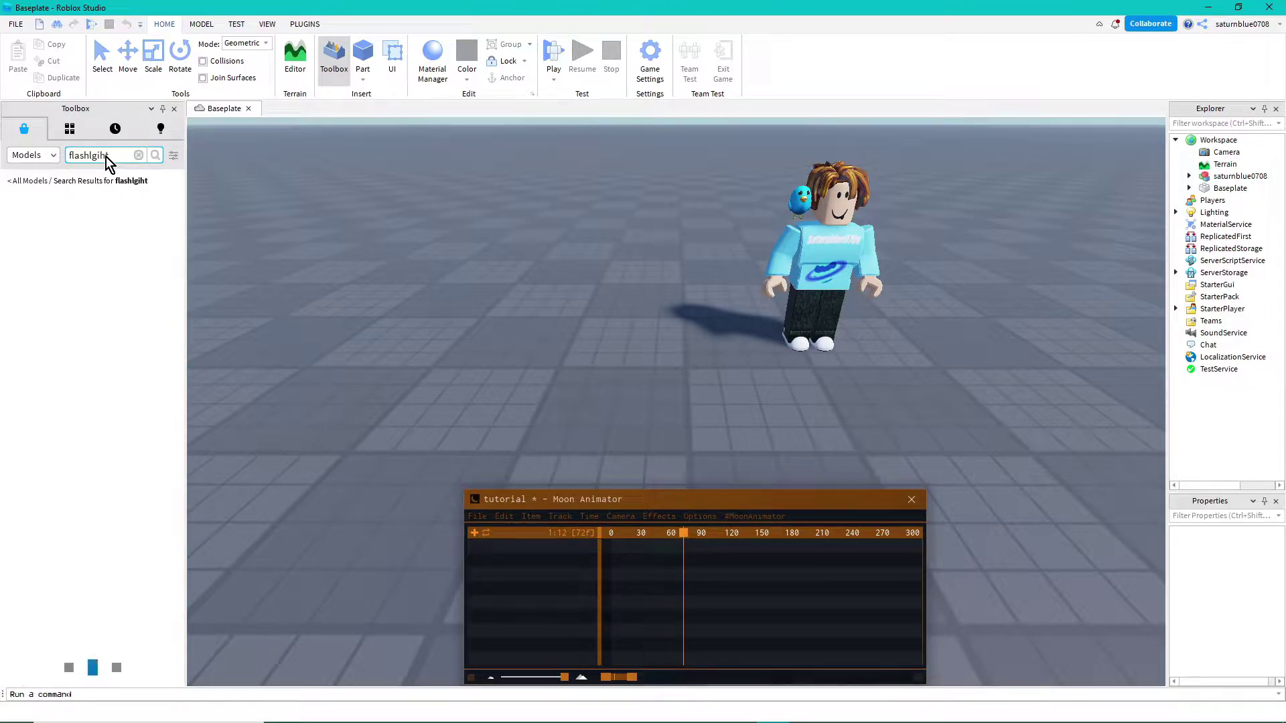
pyautogui.press('BackSpace')
pyautogui.press('BackSpace')
pyautogui.press('BackSpace')
pyautogui.press('BackSpace')
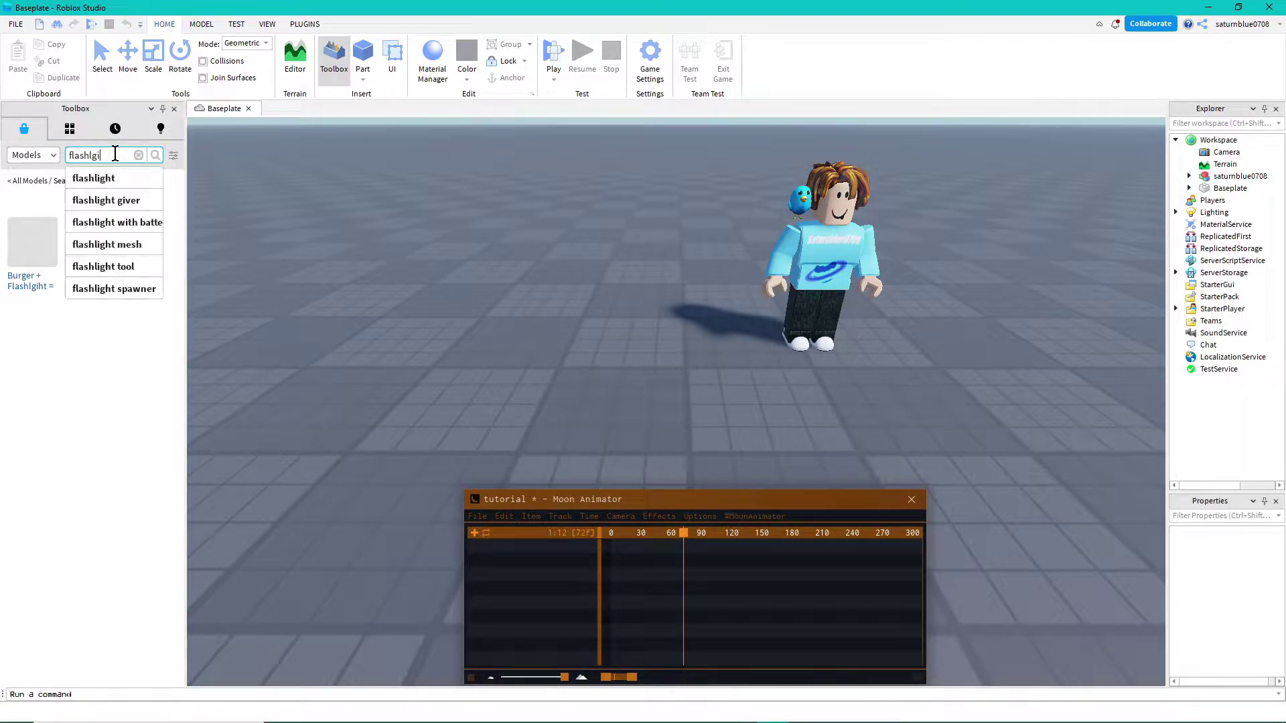
pyautogui.write('ight')
pyautogui.press('Return')
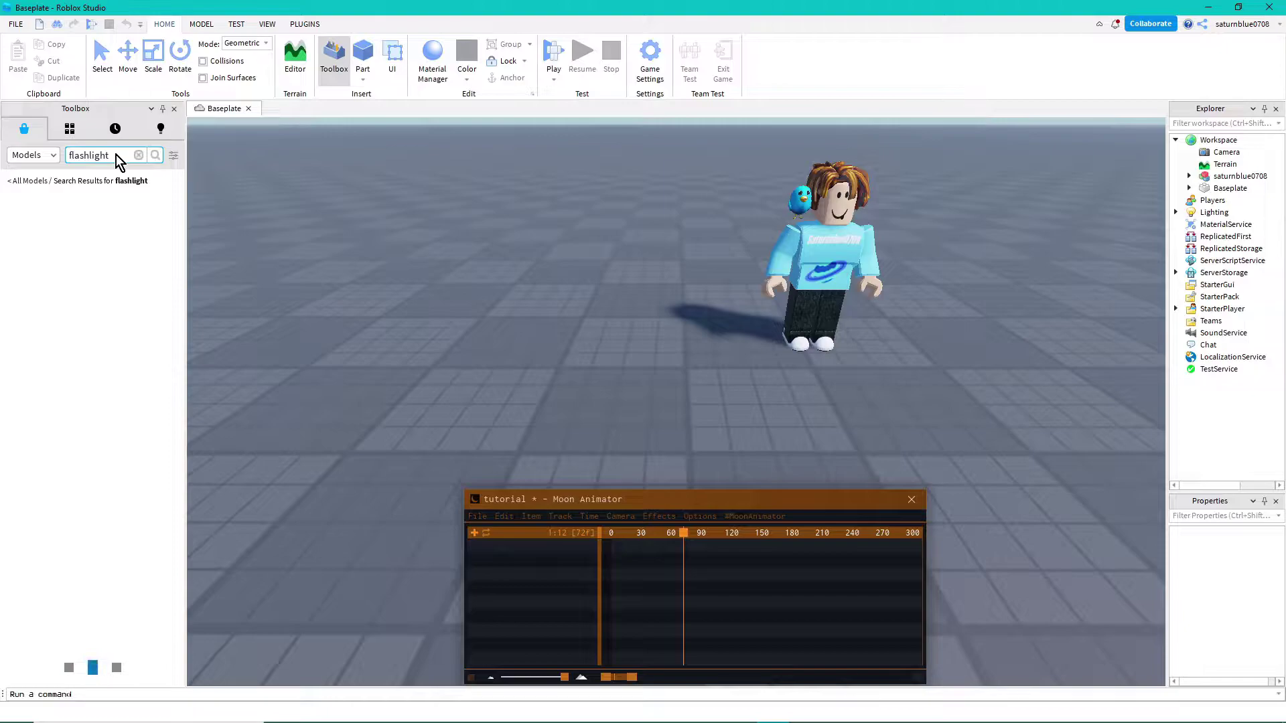
# Step: Insert the first yellow Realistic Flashlight model onto the baseplate in front of the character
pyautogui.moveTo(457, 276); pyautogui.dragTo(457, 275, button='right')
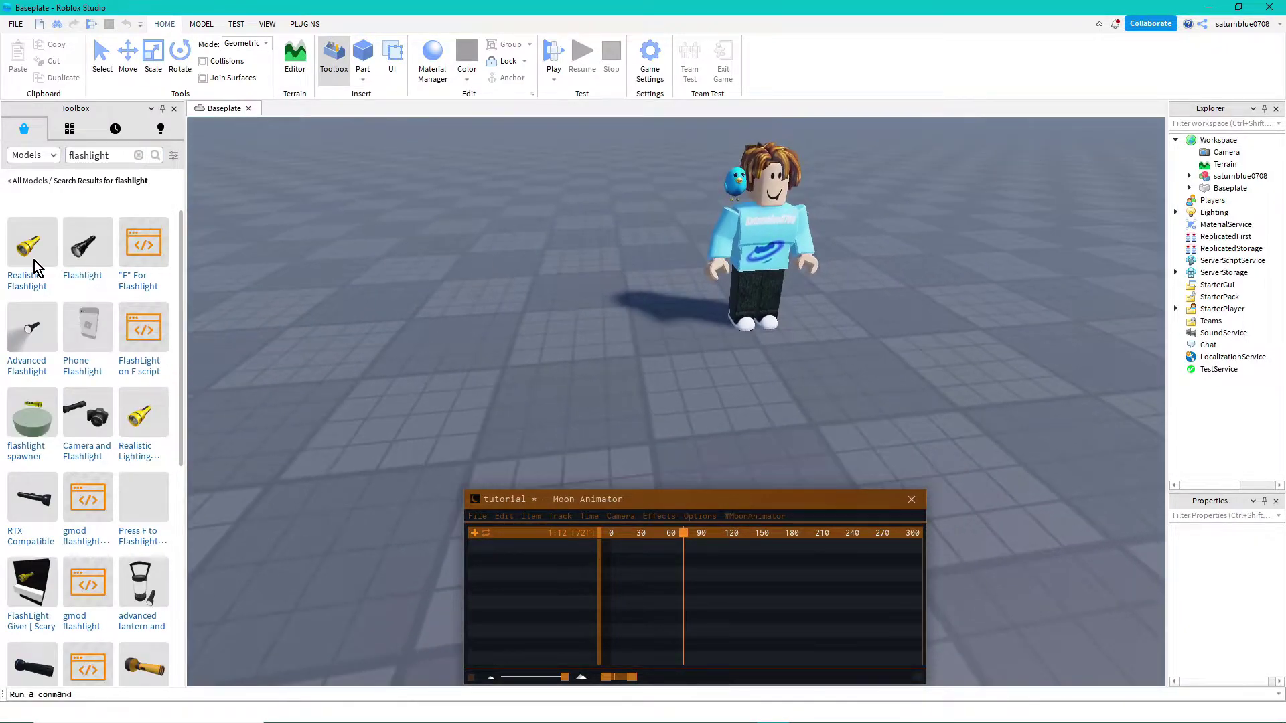
pyautogui.moveTo(32, 255); pyautogui.dragTo(555, 416)
pyautogui.moveTo(578, 417); pyautogui.dragTo(577, 417, button='right')
pyautogui.scroll(2, 578, 416)
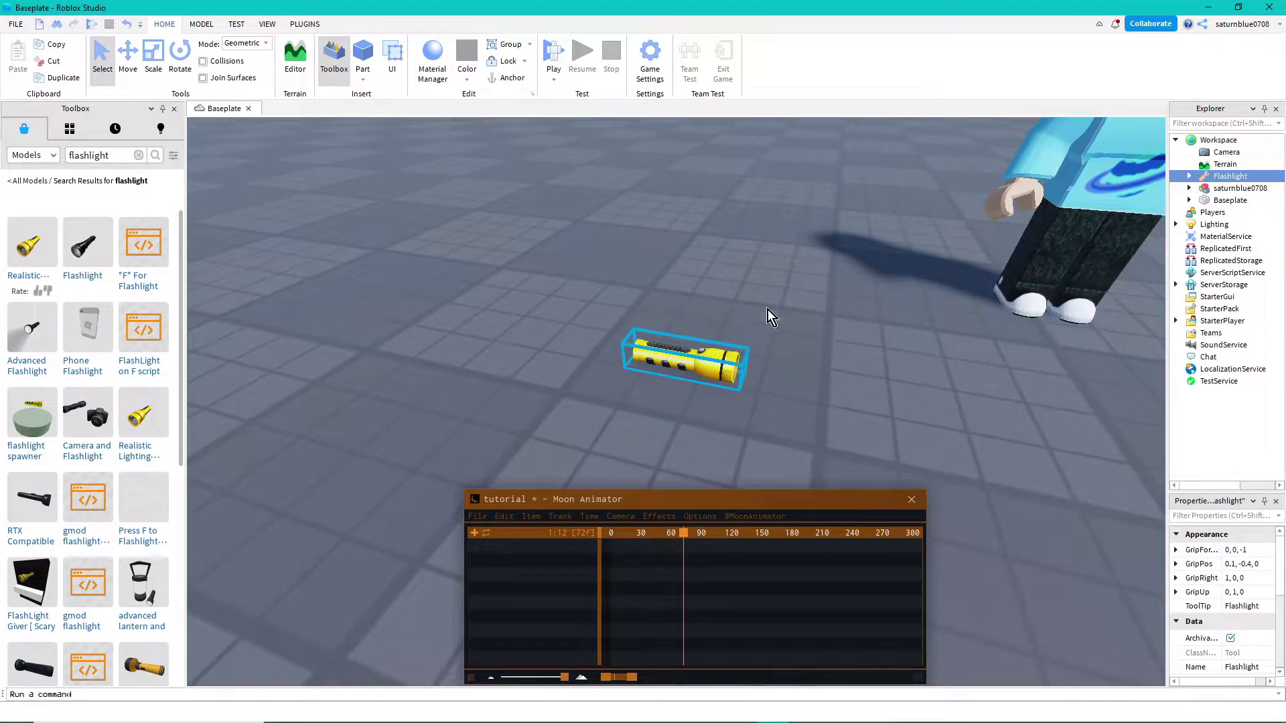
pyautogui.moveTo(646, 316); pyautogui.dragTo(645, 316, button='right')
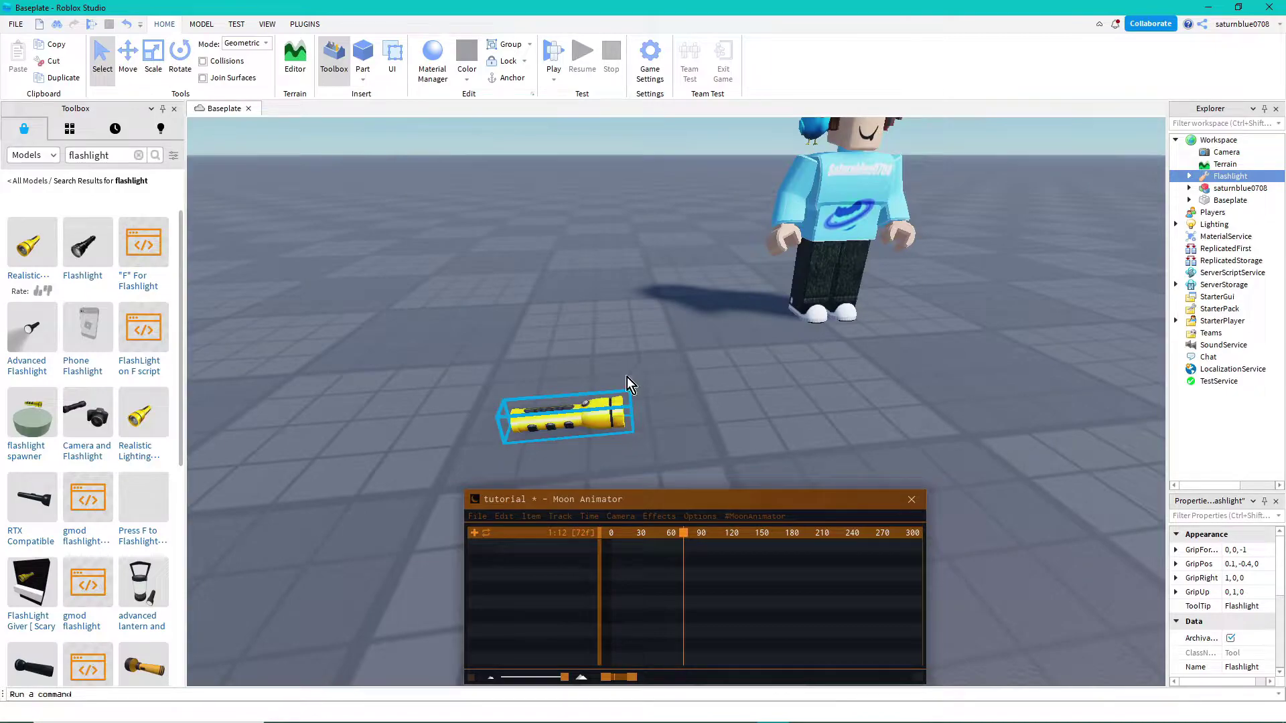
pyautogui.click(469, 541)
pyautogui.click(473, 534)
pyautogui.click(596, 415)
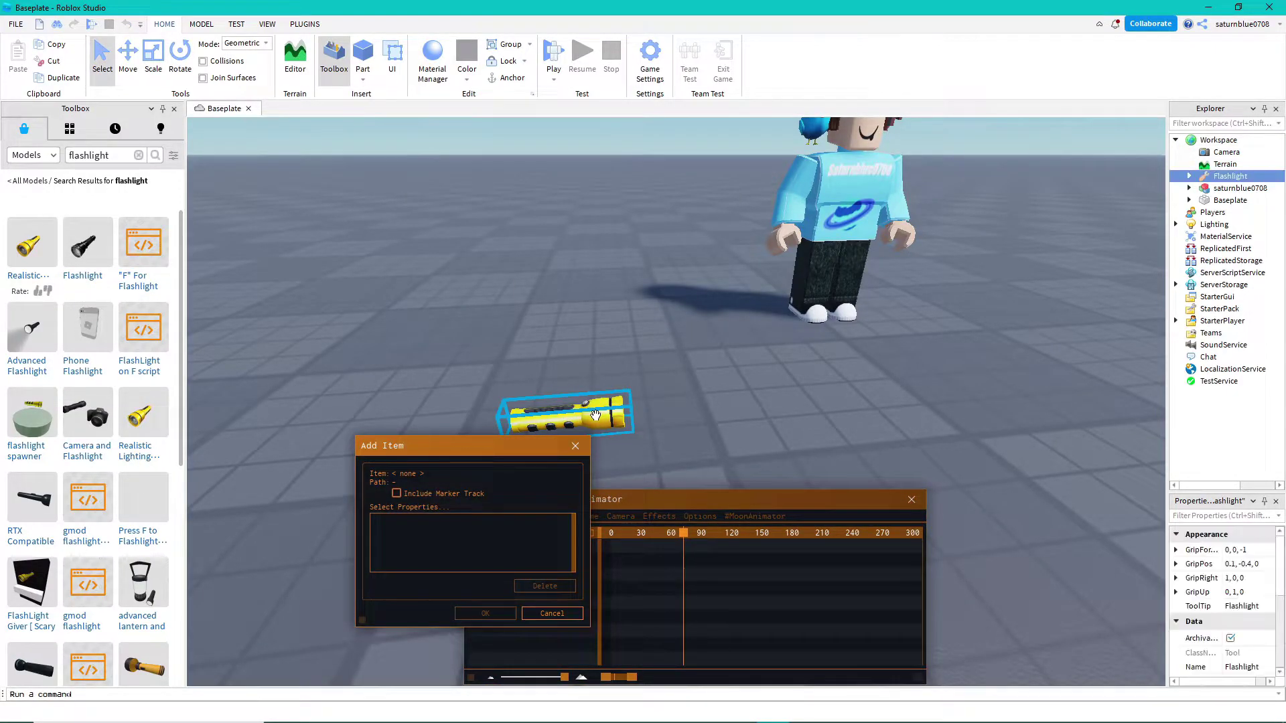
pyautogui.click(570, 614)
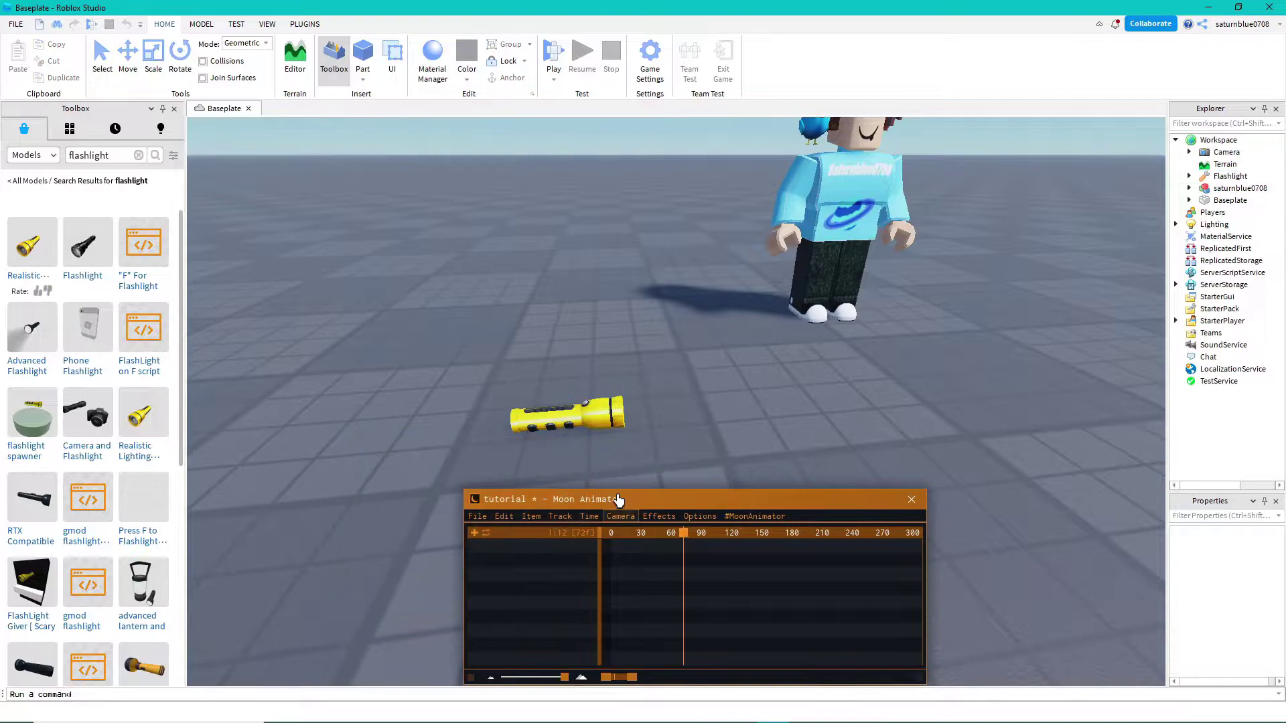
# Step: Open Easy Weld and clean the Flashlight tool with its Cleaner
pyautogui.click(299, 27)
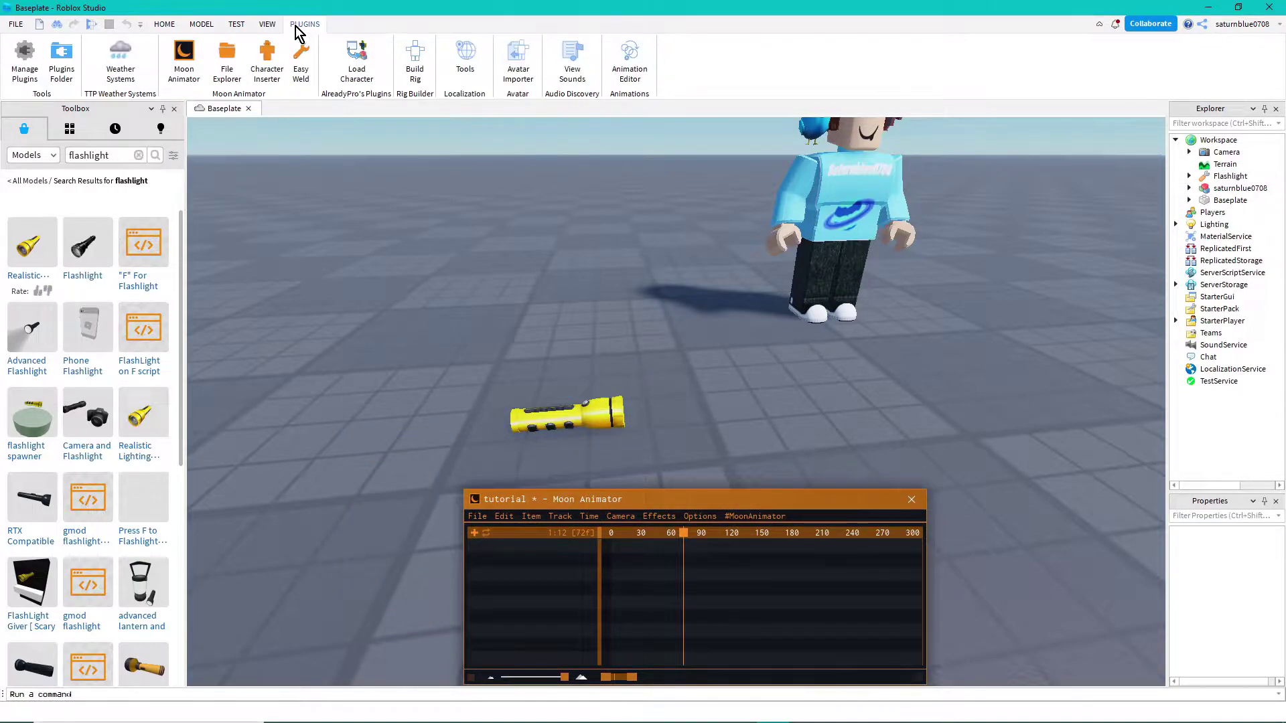
pyautogui.click(304, 75)
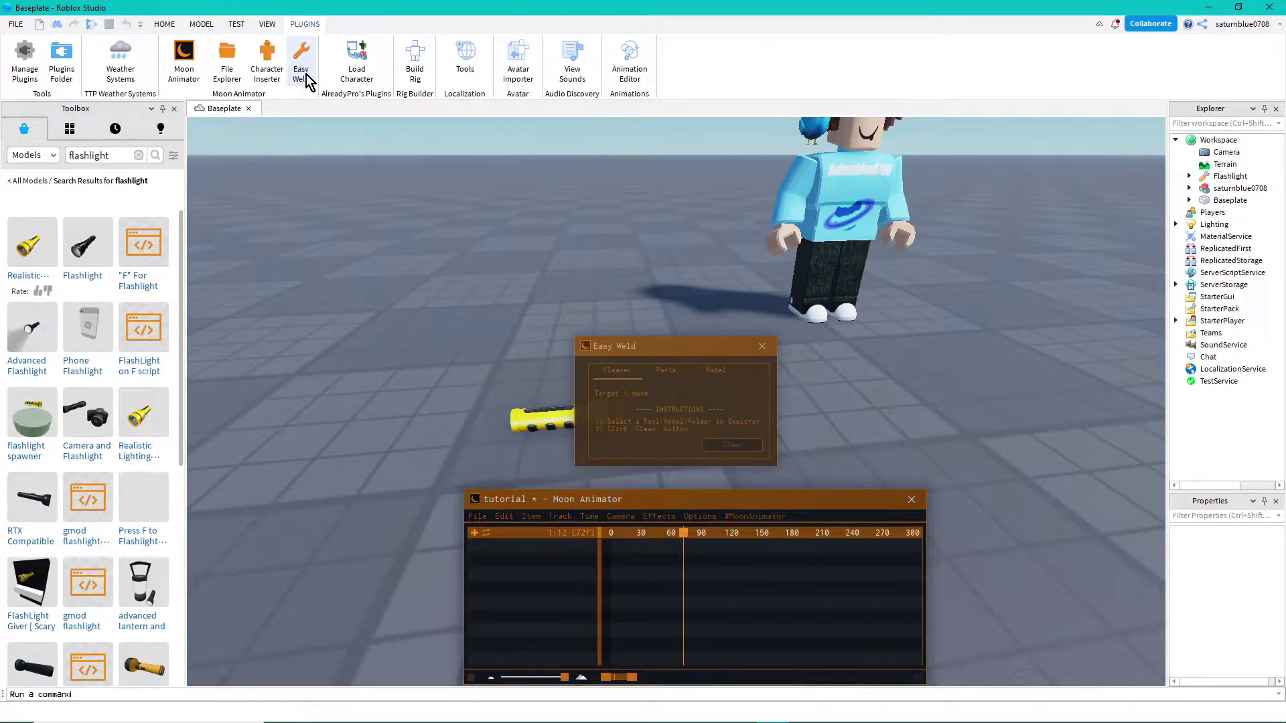
pyautogui.moveTo(609, 342); pyautogui.dragTo(641, 351)
pyautogui.moveTo(552, 360); pyautogui.dragTo(552, 359, button='right')
pyautogui.press('s')
pyautogui.click(542, 346)
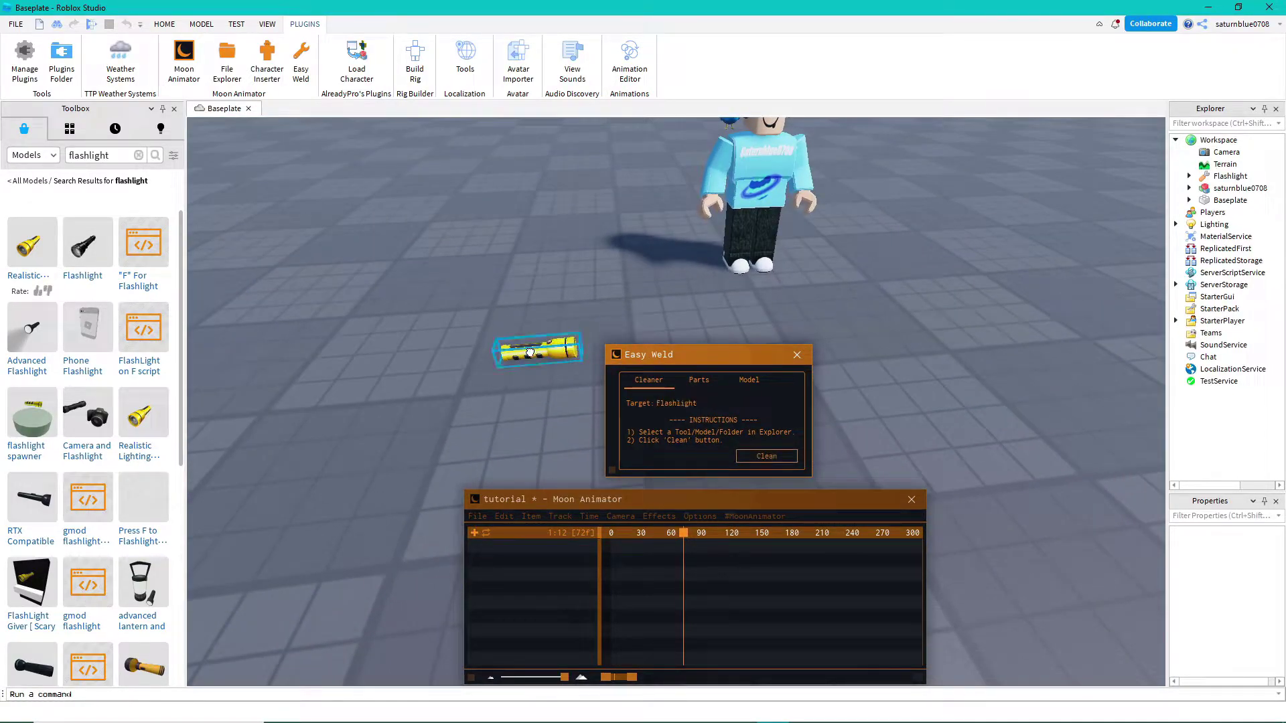
pyautogui.click(768, 459)
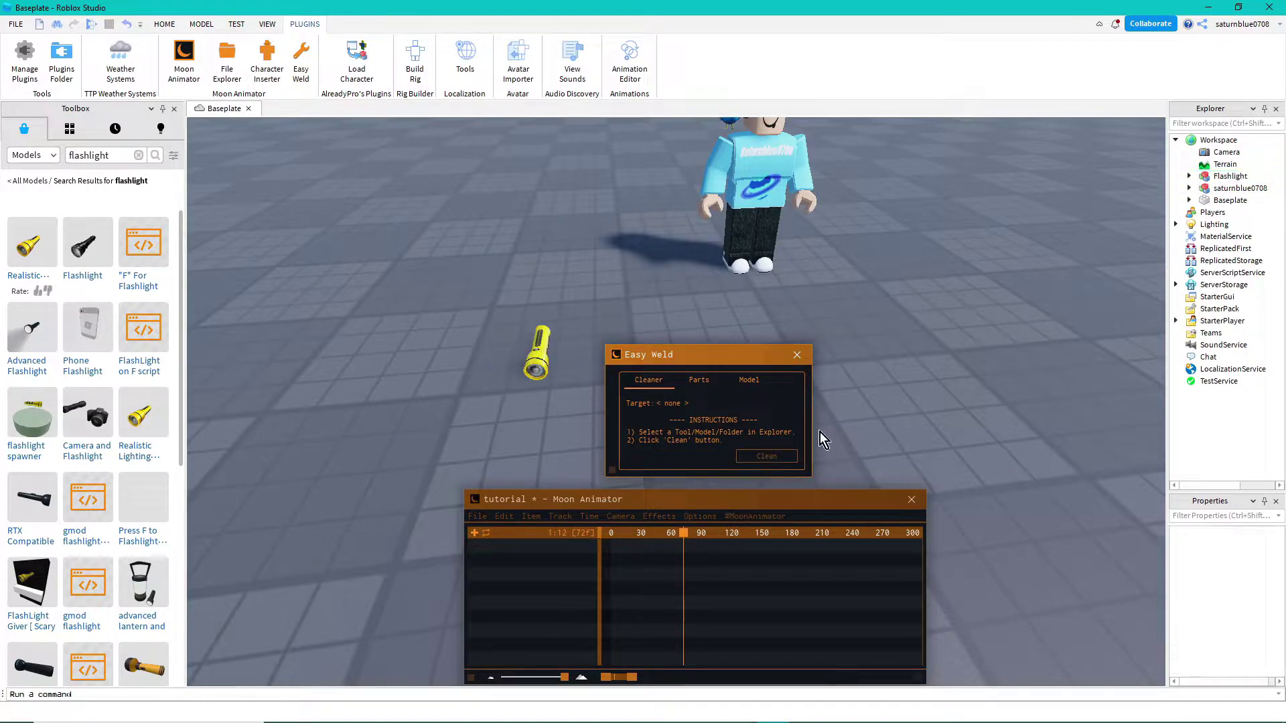
# Step: Join the flashlight's Handle to the character's Right Arm as the base part in Easy Weld, with Animatable enabled
pyautogui.click(1190, 176)
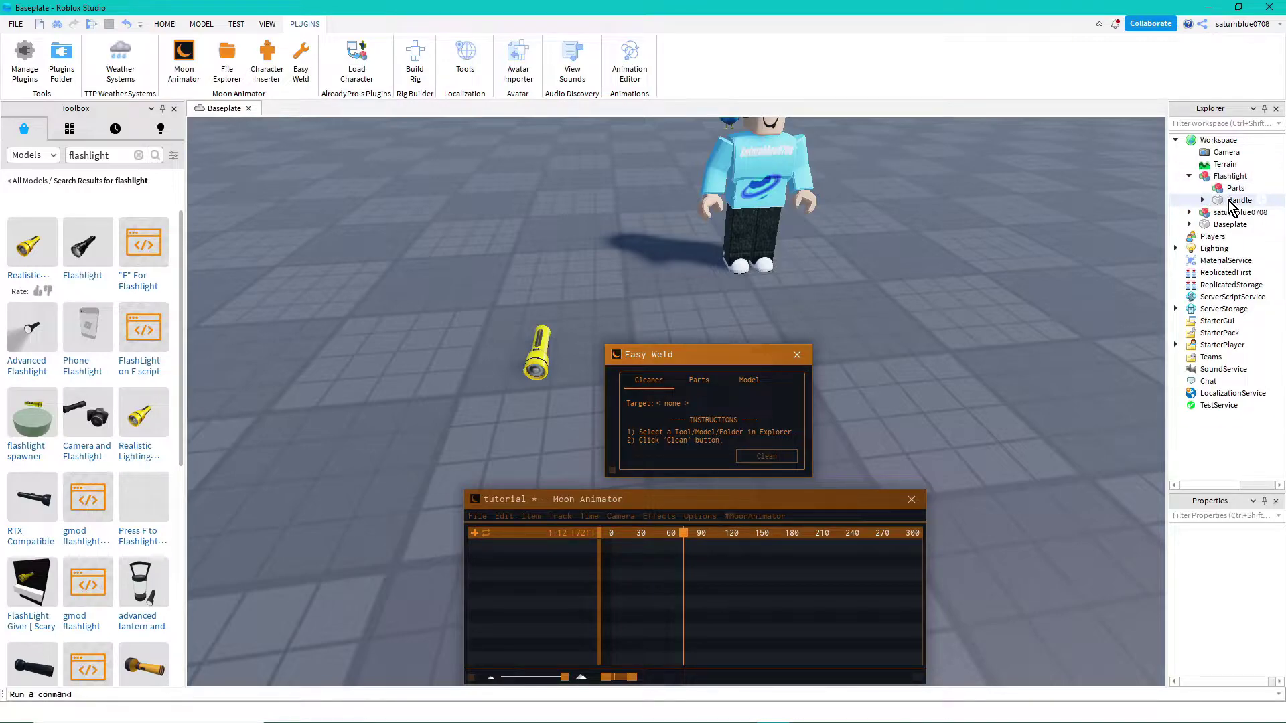
pyautogui.click(699, 380)
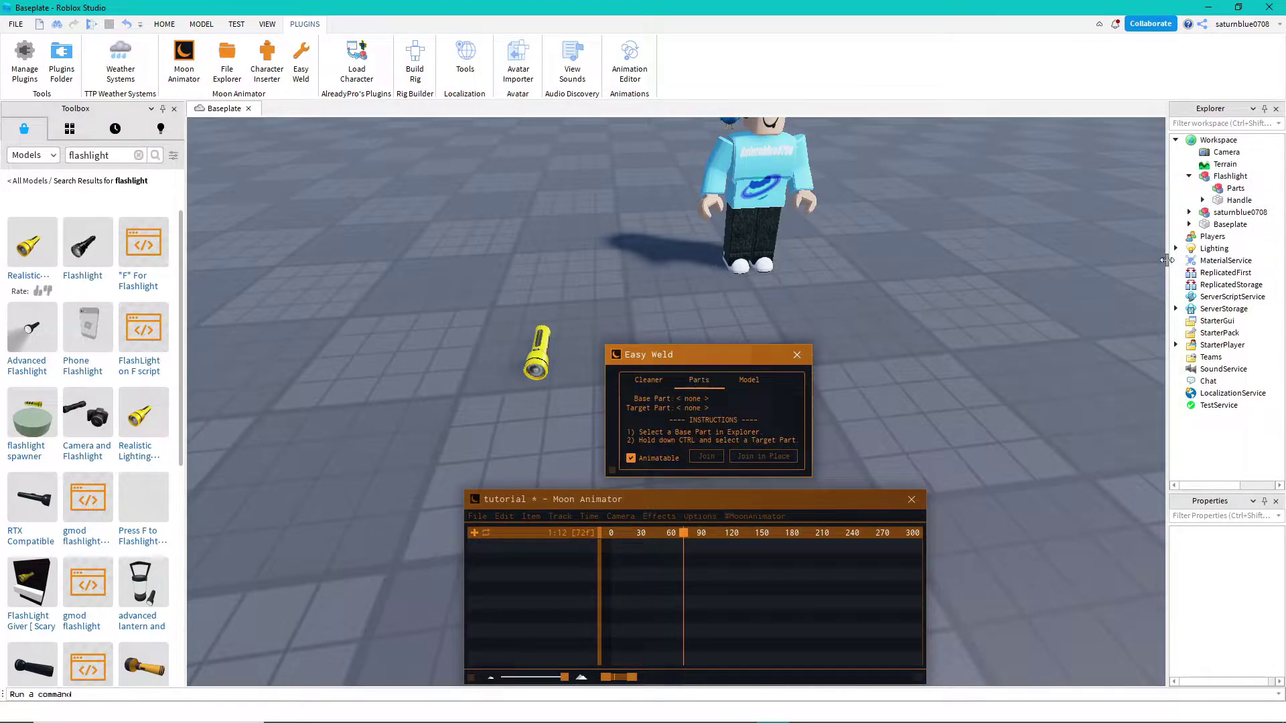
pyautogui.click(1190, 212)
pyautogui.scroll(-1, 1256, 340)
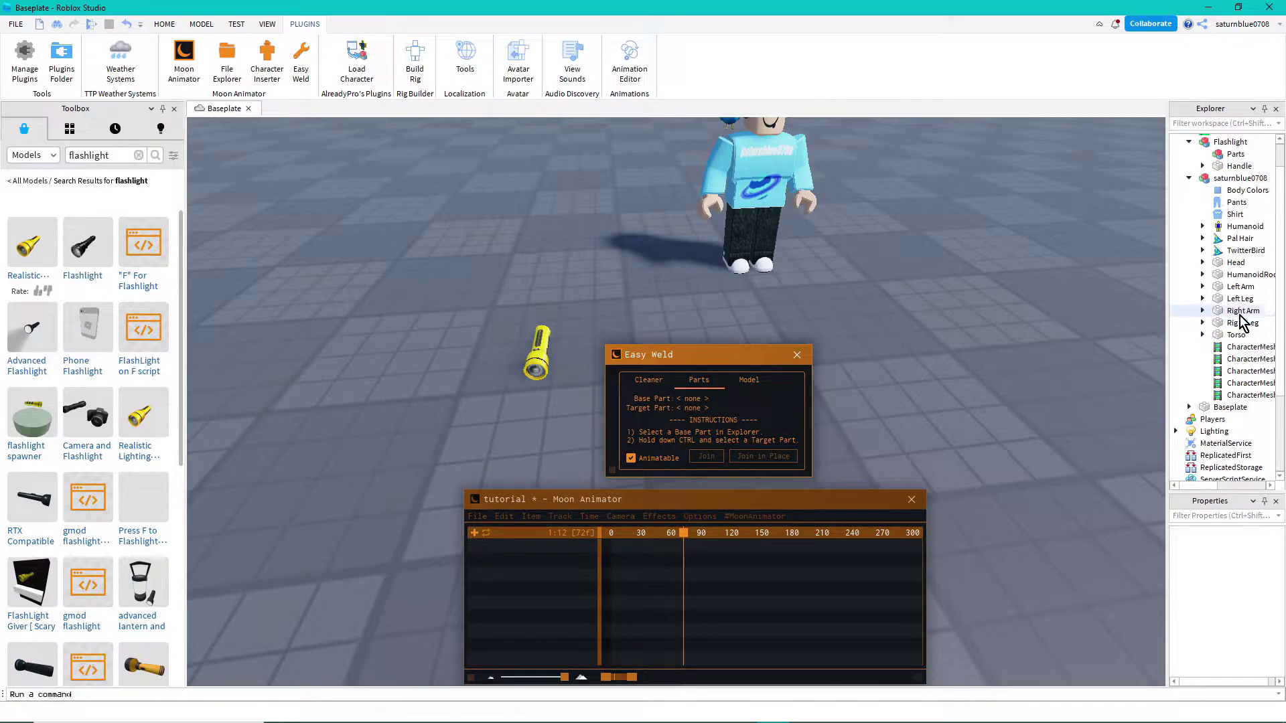
pyautogui.click(1241, 312)
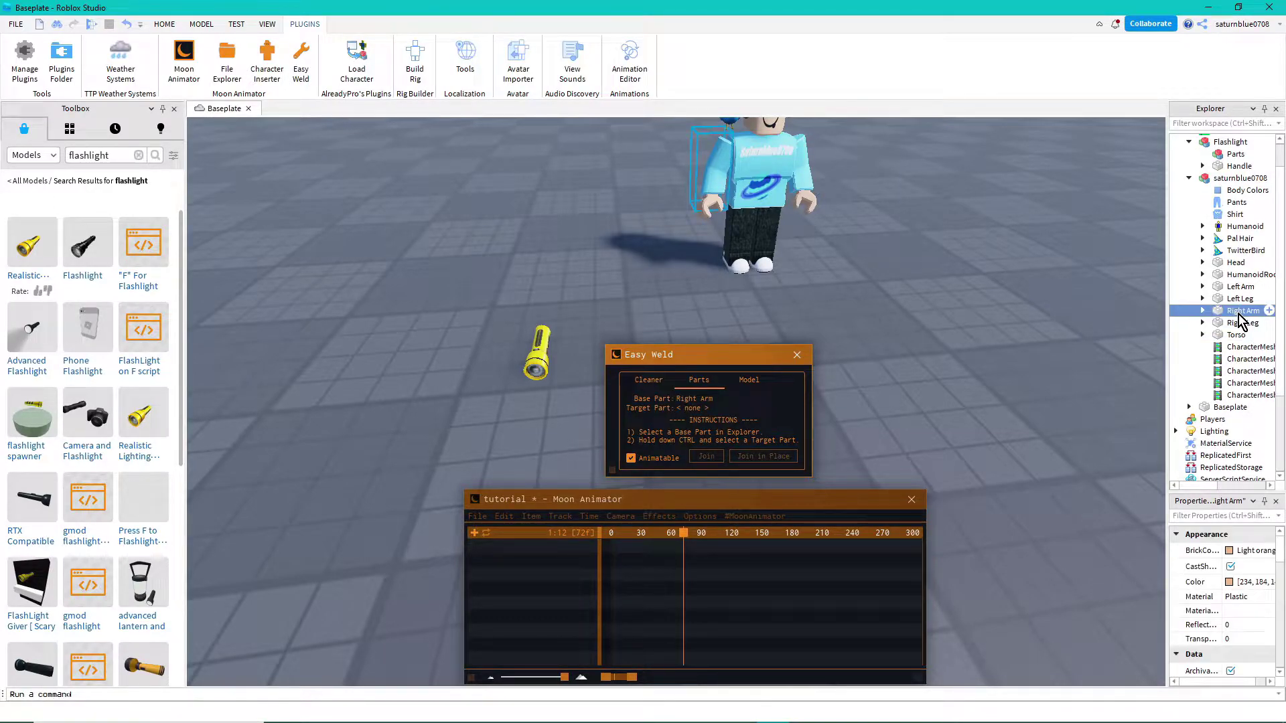
pyautogui.scroll(1, 1241, 319)
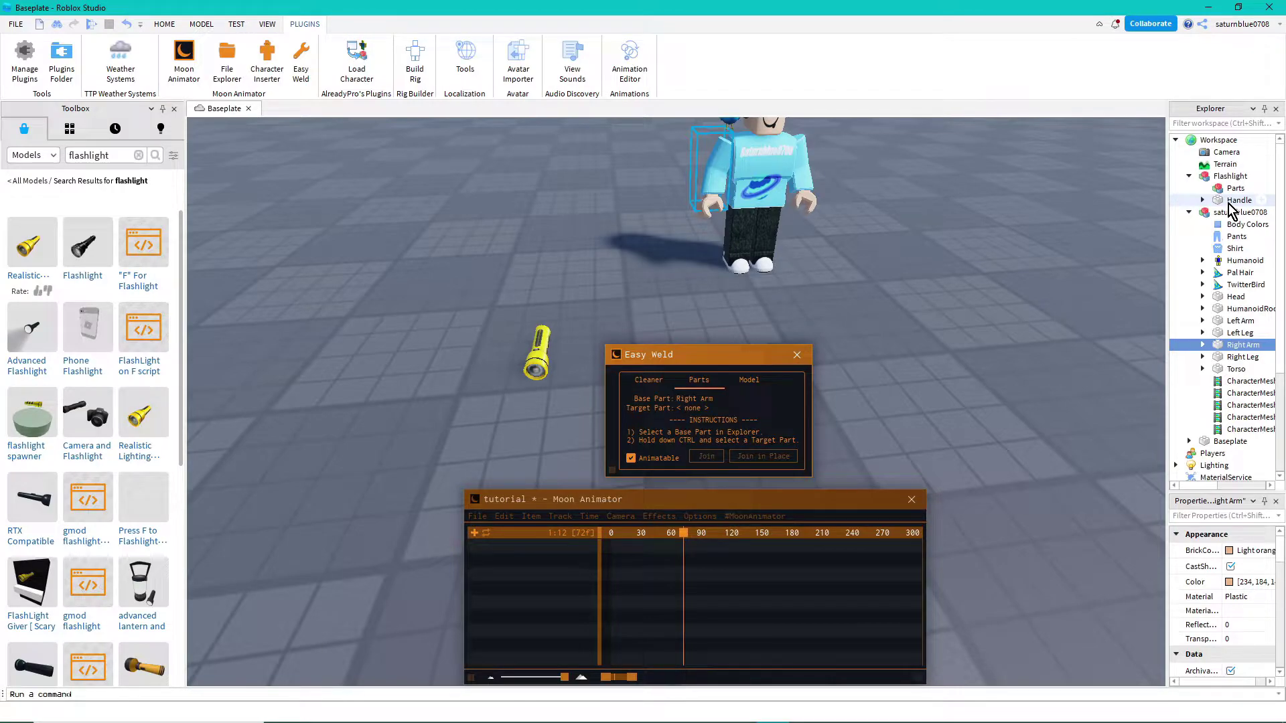
pyautogui.keyDown('ctrl'); pyautogui.click(1230, 201); pyautogui.keyUp('ctrl')
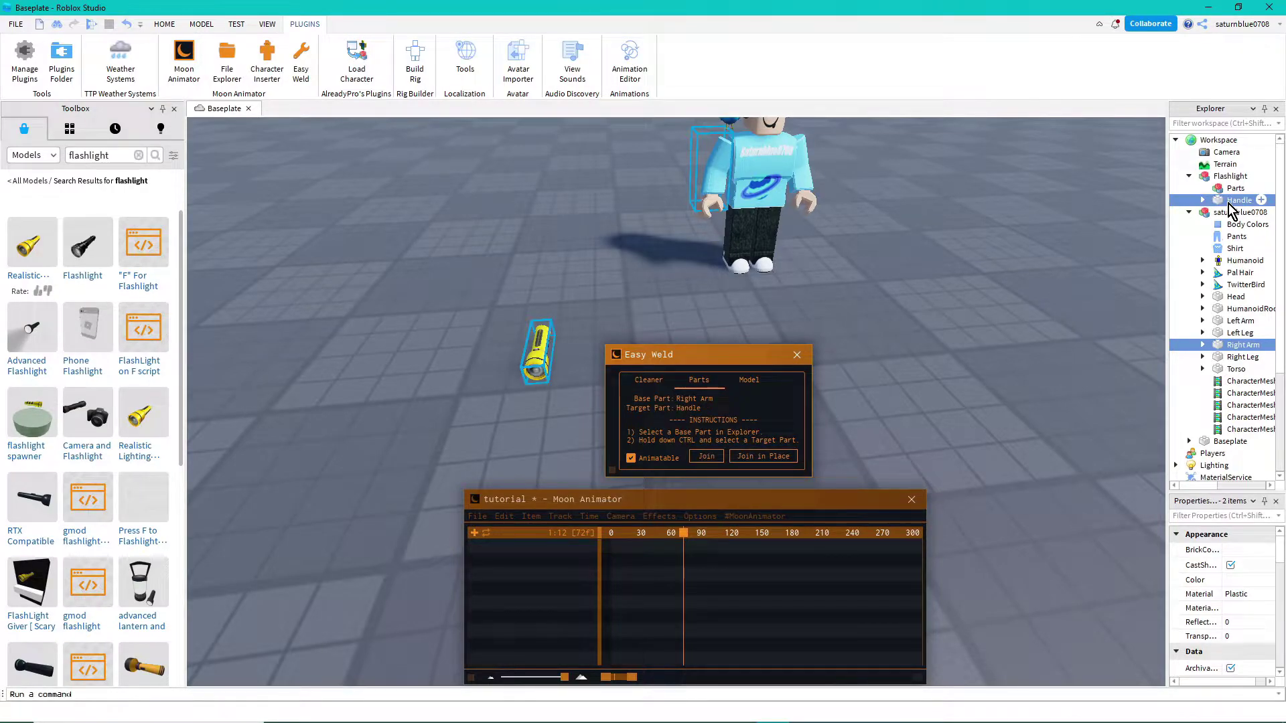
pyautogui.click(698, 459)
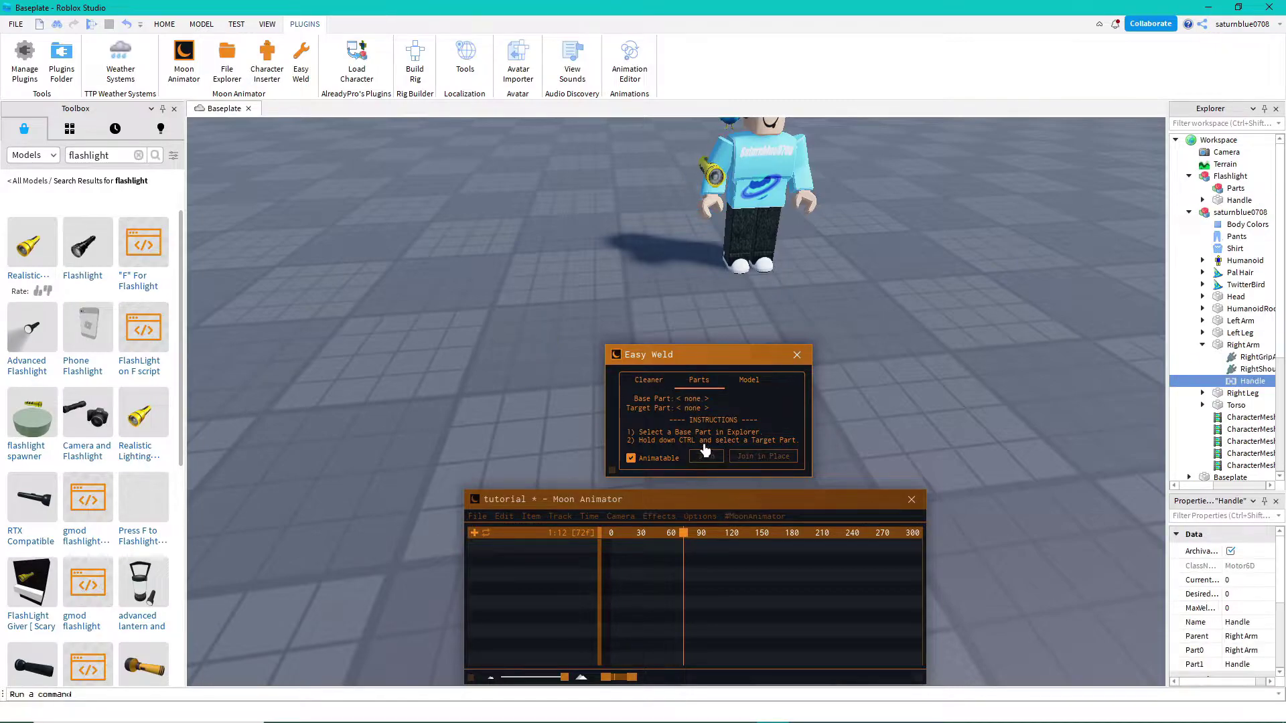
# Step: Parent the Flashlight model to the character model in the Explorer and close Easy Weld
pyautogui.moveTo(842, 344); pyautogui.dragTo(842, 345, button='right')
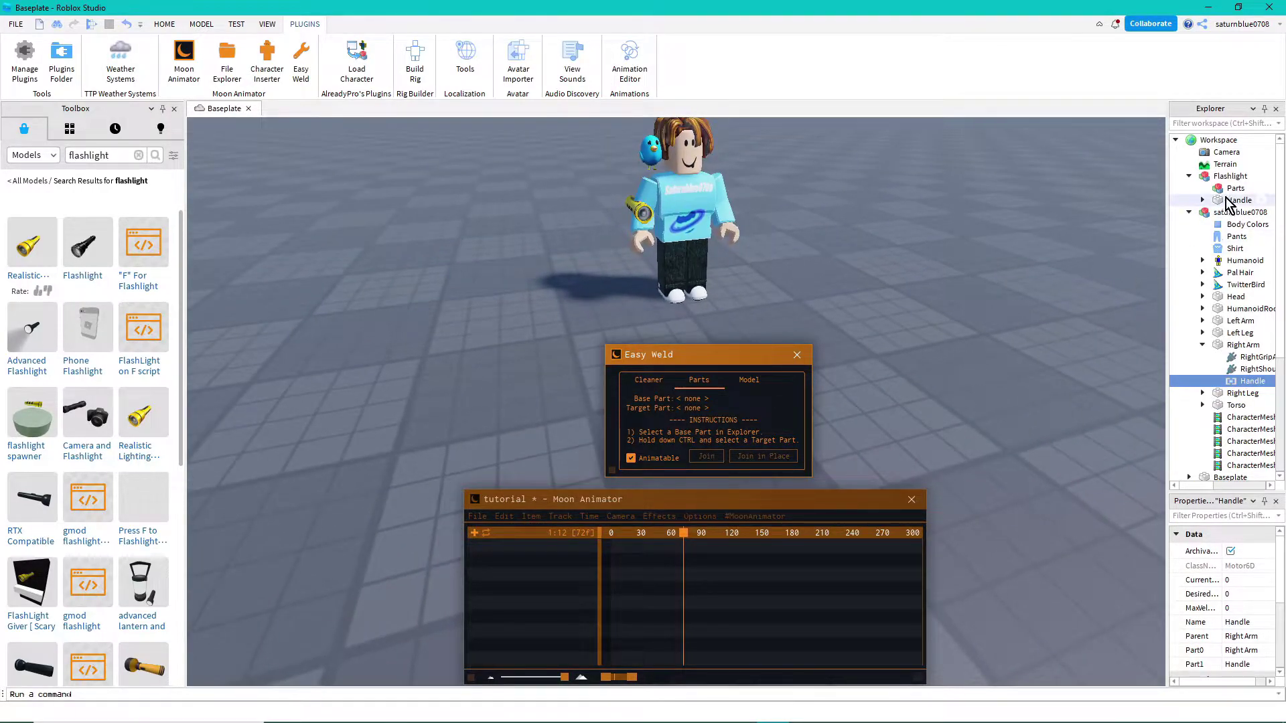
pyautogui.moveTo(1223, 177); pyautogui.dragTo(1234, 215)
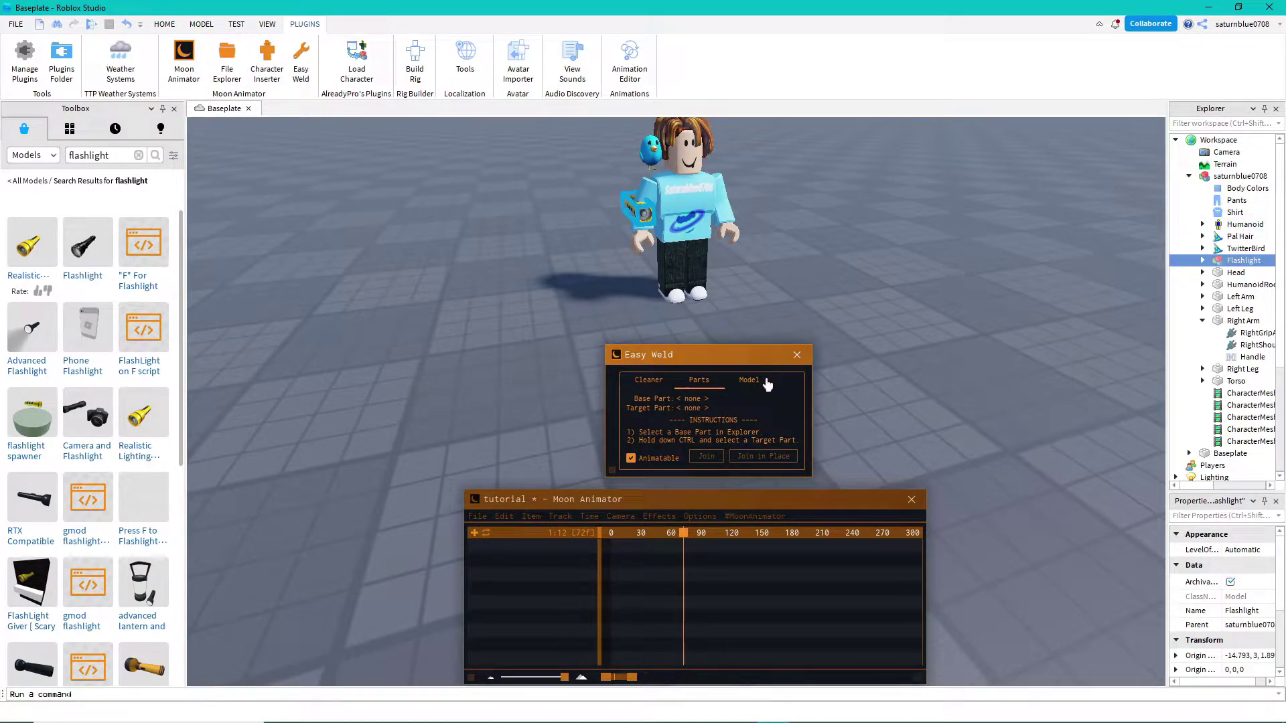
pyautogui.click(851, 371)
pyautogui.click(796, 357)
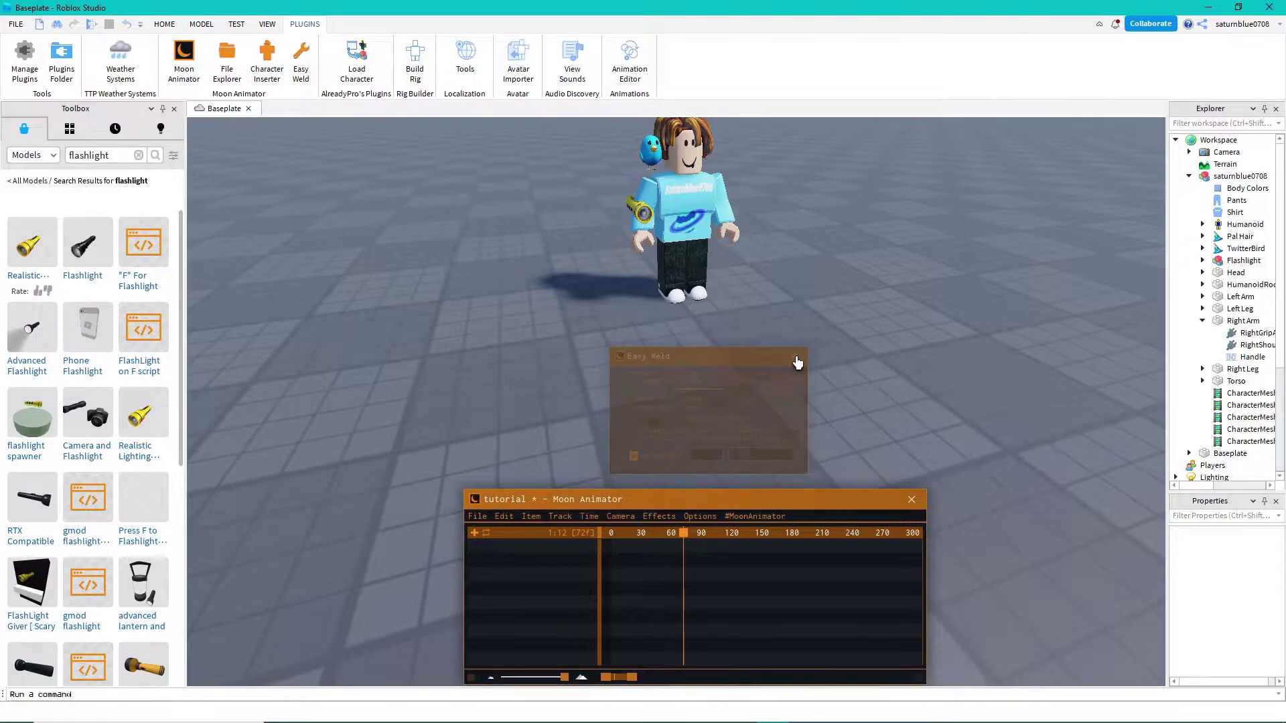
# Step: Add the character to the animation as an item with the Rig property
pyautogui.moveTo(797, 361); pyautogui.dragTo(798, 345, button='right')
pyautogui.click(475, 533)
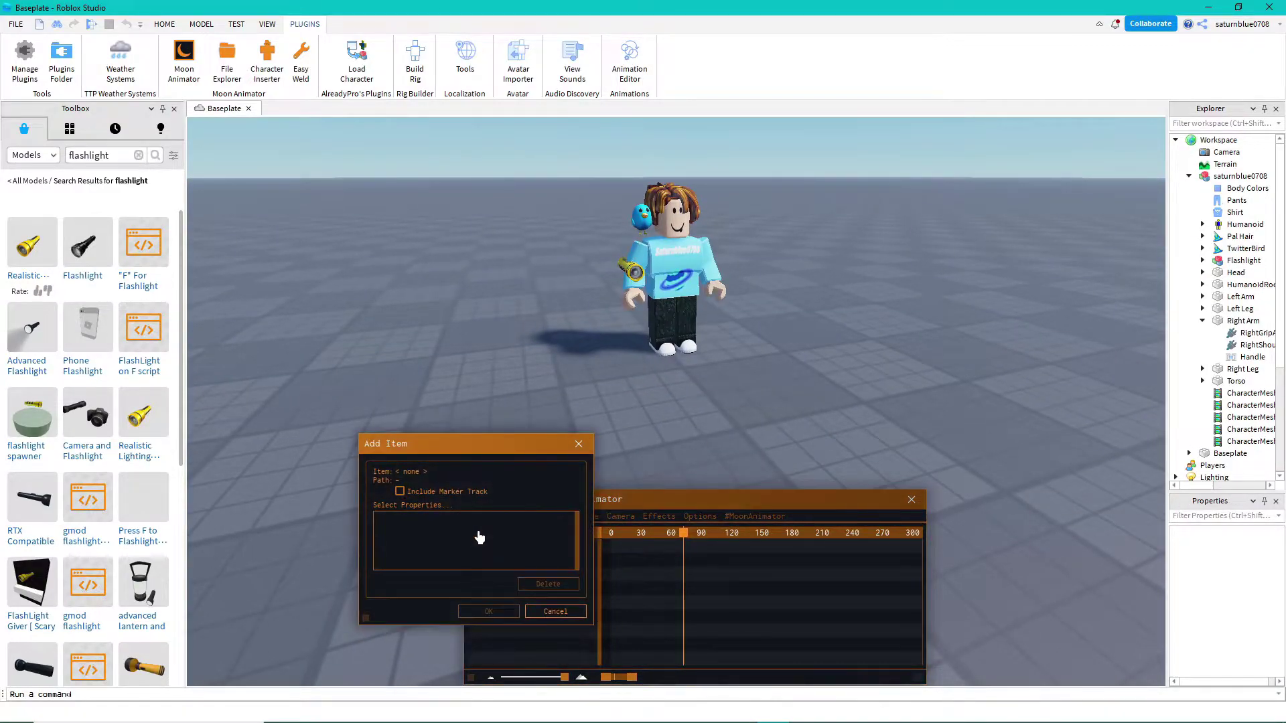
pyautogui.click(673, 281)
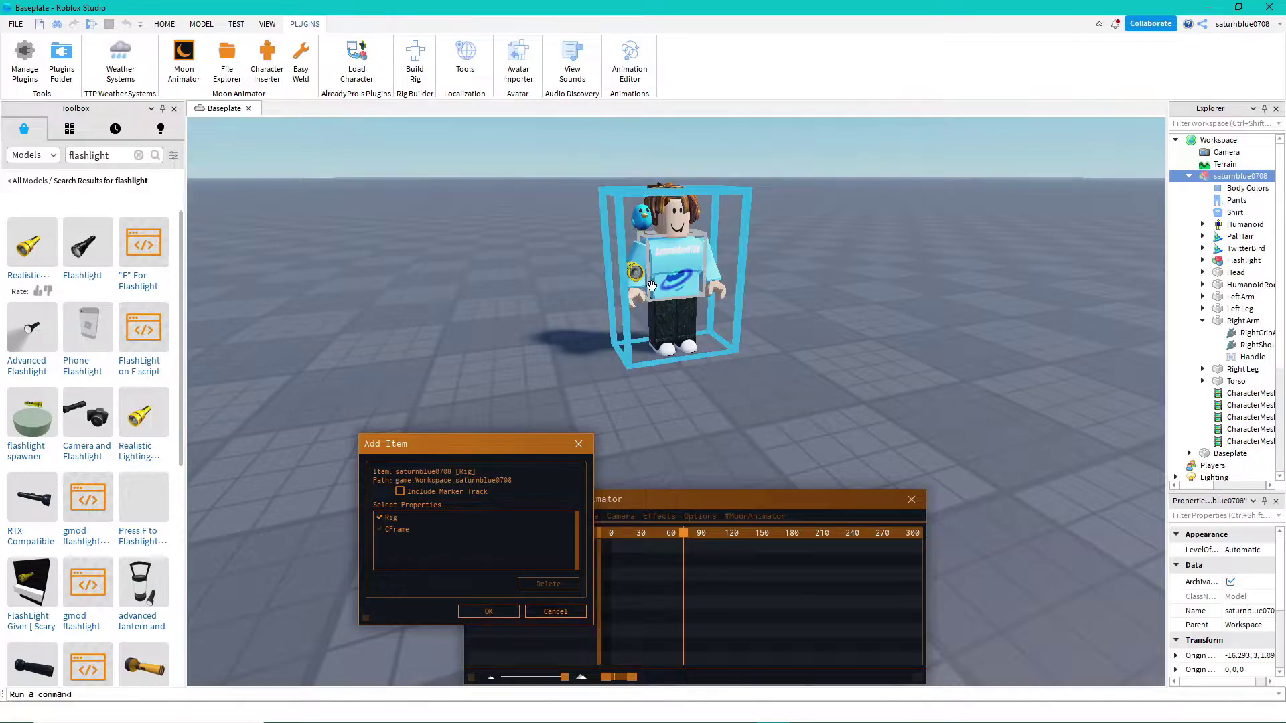
pyautogui.click(506, 612)
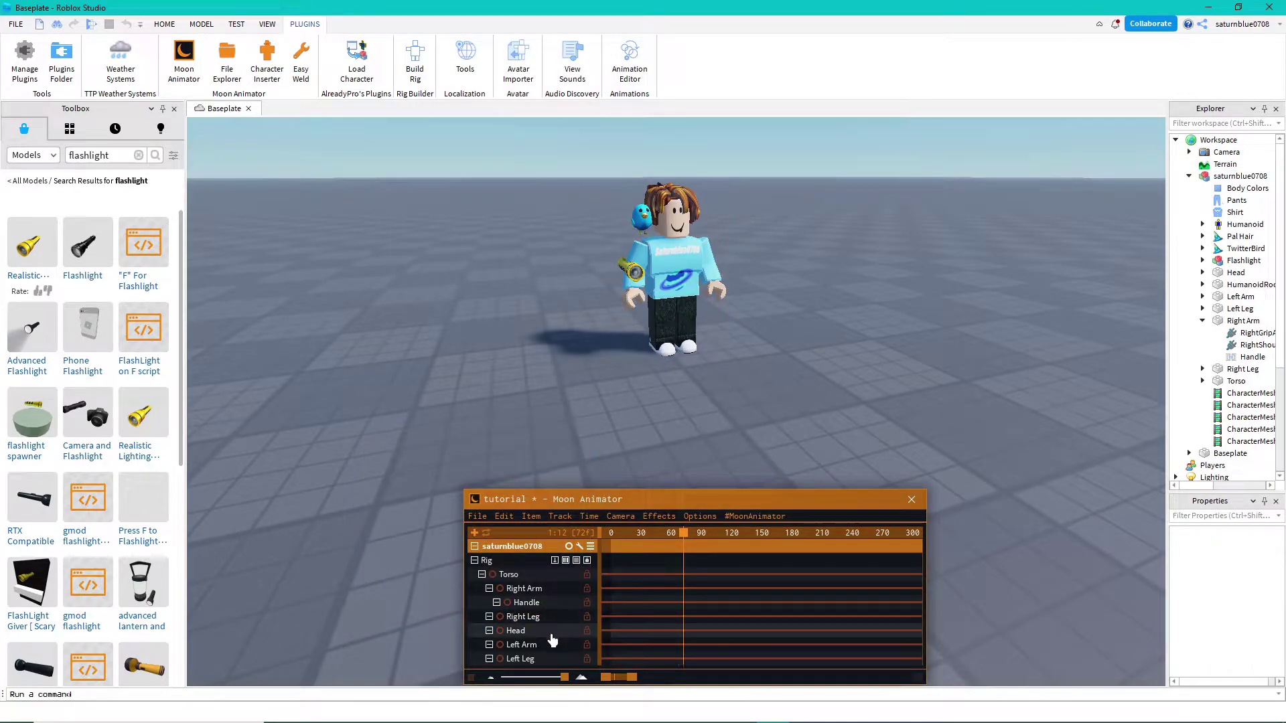
# Step: Move and rotate the flashlight's Handle joint to fit it to the character's right hand
pyautogui.click(526, 603)
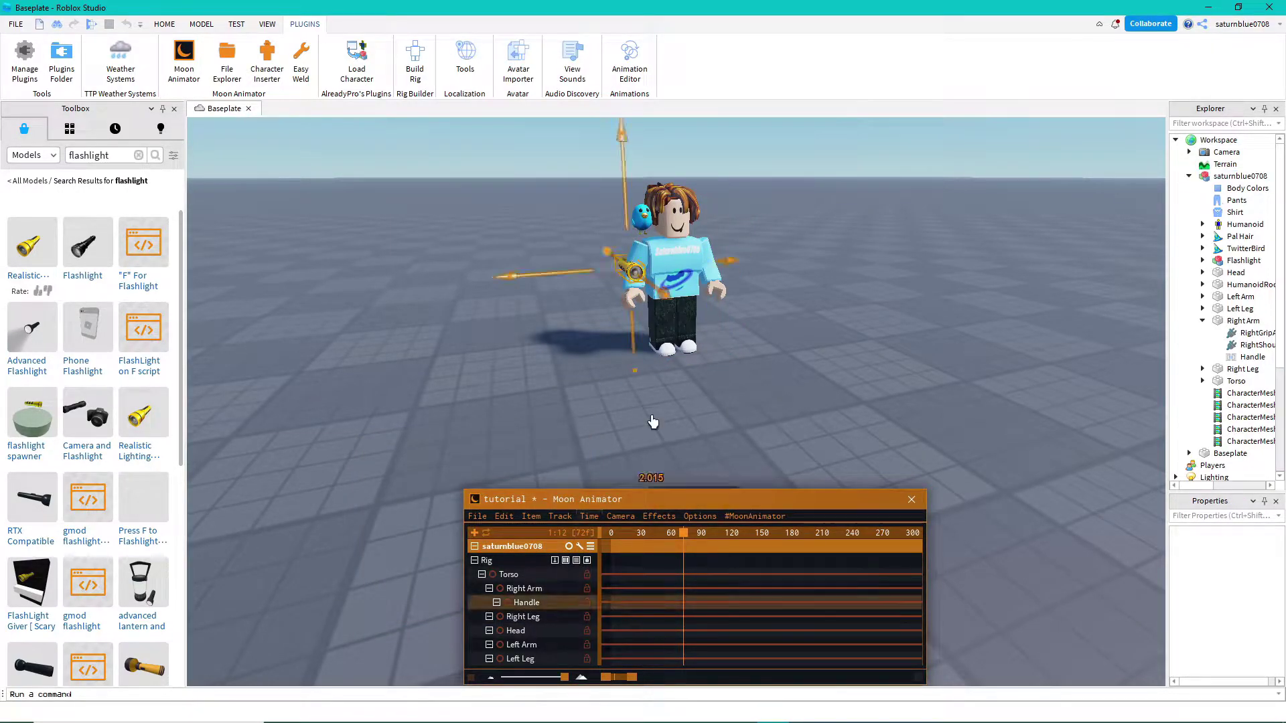
pyautogui.moveTo(672, 312); pyautogui.dragTo(673, 325)
pyautogui.press('a')
pyautogui.moveTo(673, 325); pyautogui.dragTo(675, 325, button='right')
pyautogui.click(663, 313)
pyautogui.press('r')
pyautogui.moveTo(769, 321); pyautogui.dragTo(711, 229)
# Step: Delete the character rig item, including its flashlight keyframes, from the animation
pyautogui.press('w')
pyautogui.moveTo(790, 295); pyautogui.dragTo(790, 295, button='right')
pyautogui.click(634, 378)
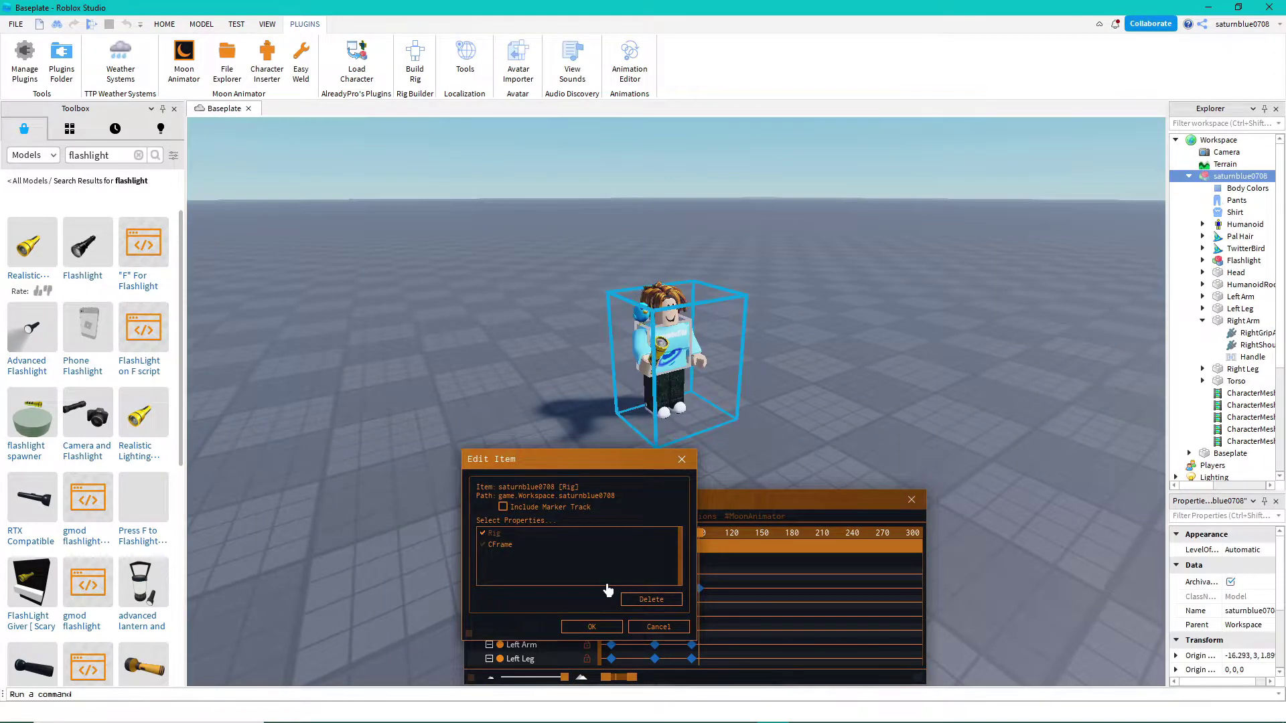
pyautogui.click(641, 601)
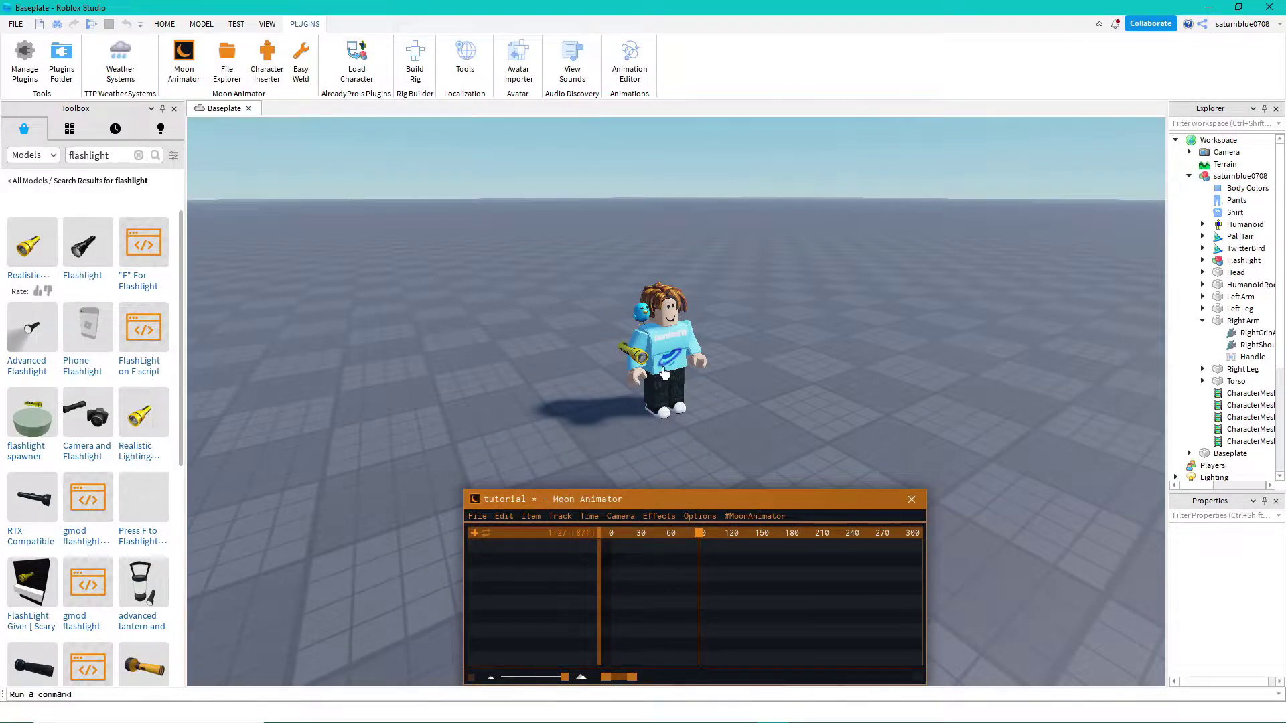